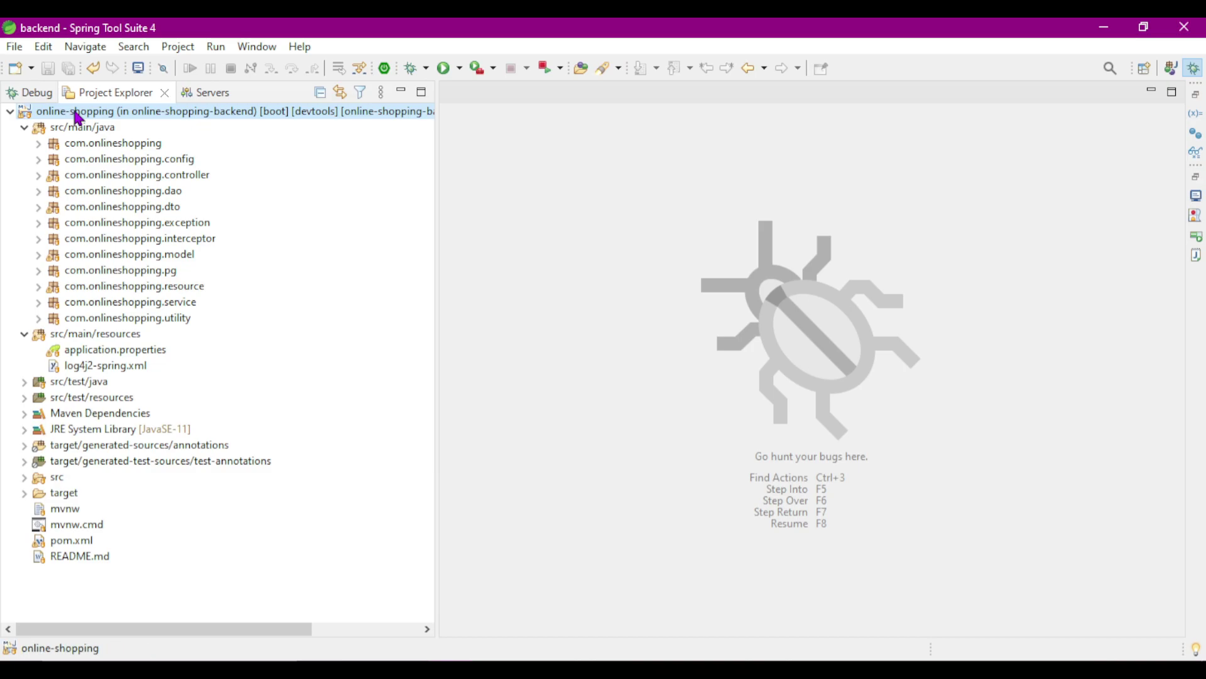
# - Run the online-shopping project as a Spring Boot App and switch over to VS Code
pyautogui.rightClick(78, 118)
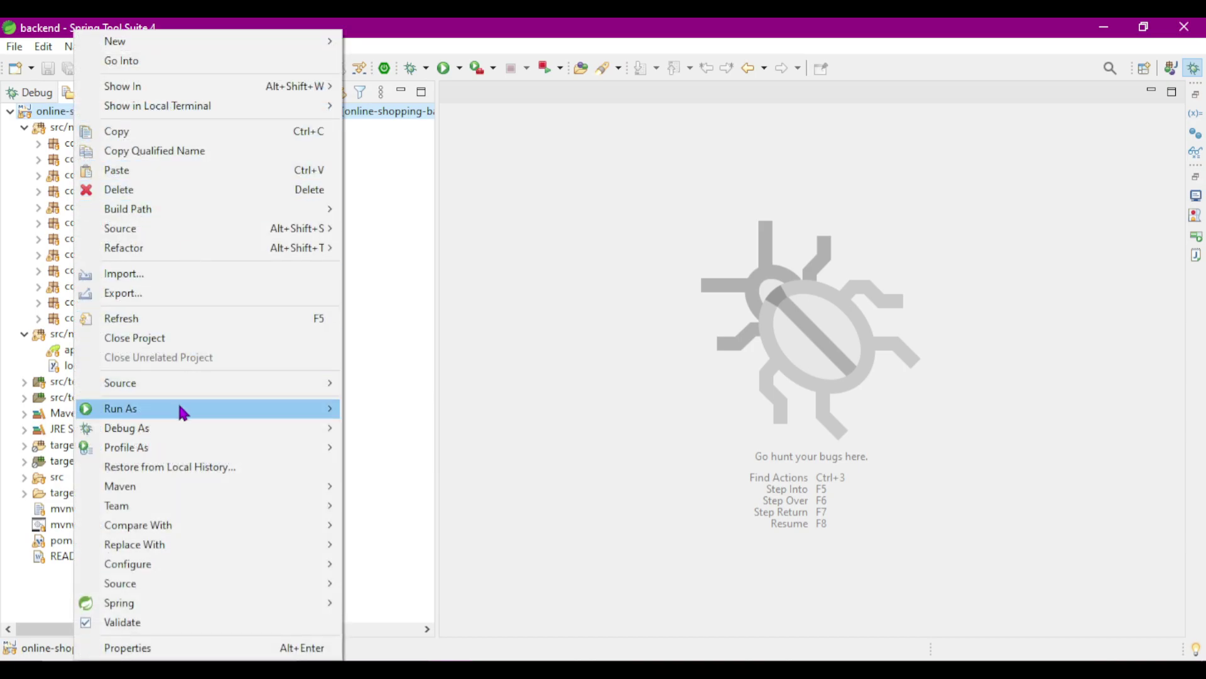
pyautogui.moveTo(178, 409)
pyautogui.click(430, 588)
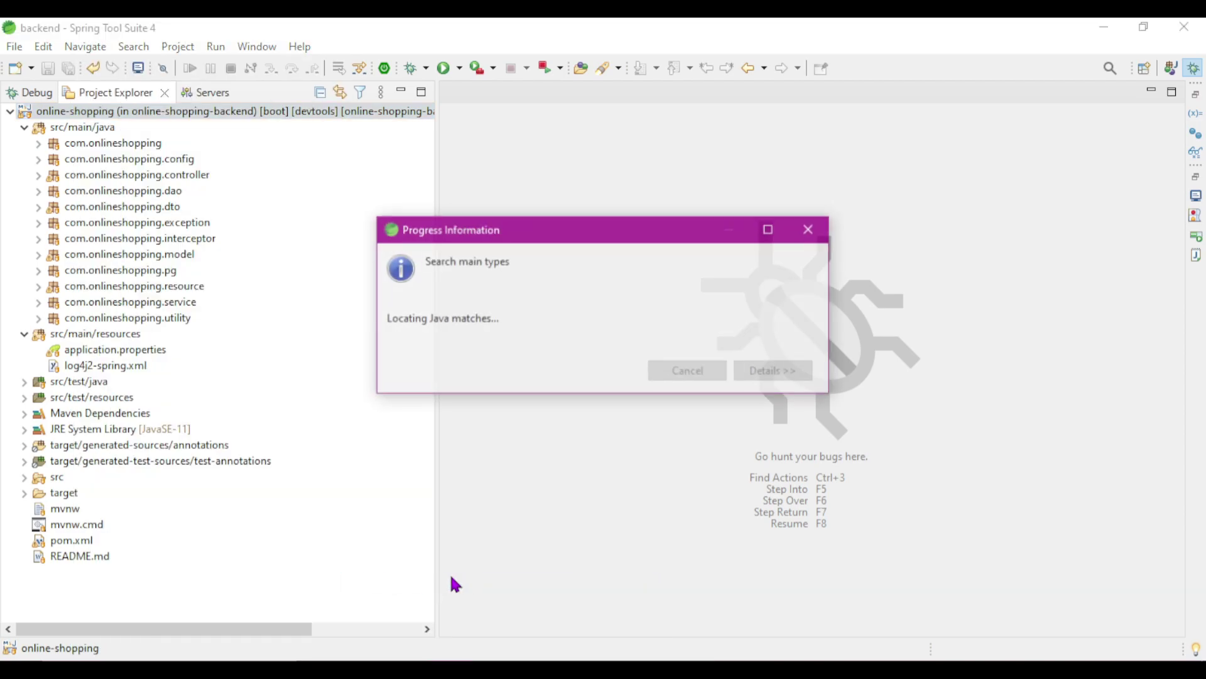
pyautogui.hotkey('alt', 'Tab')
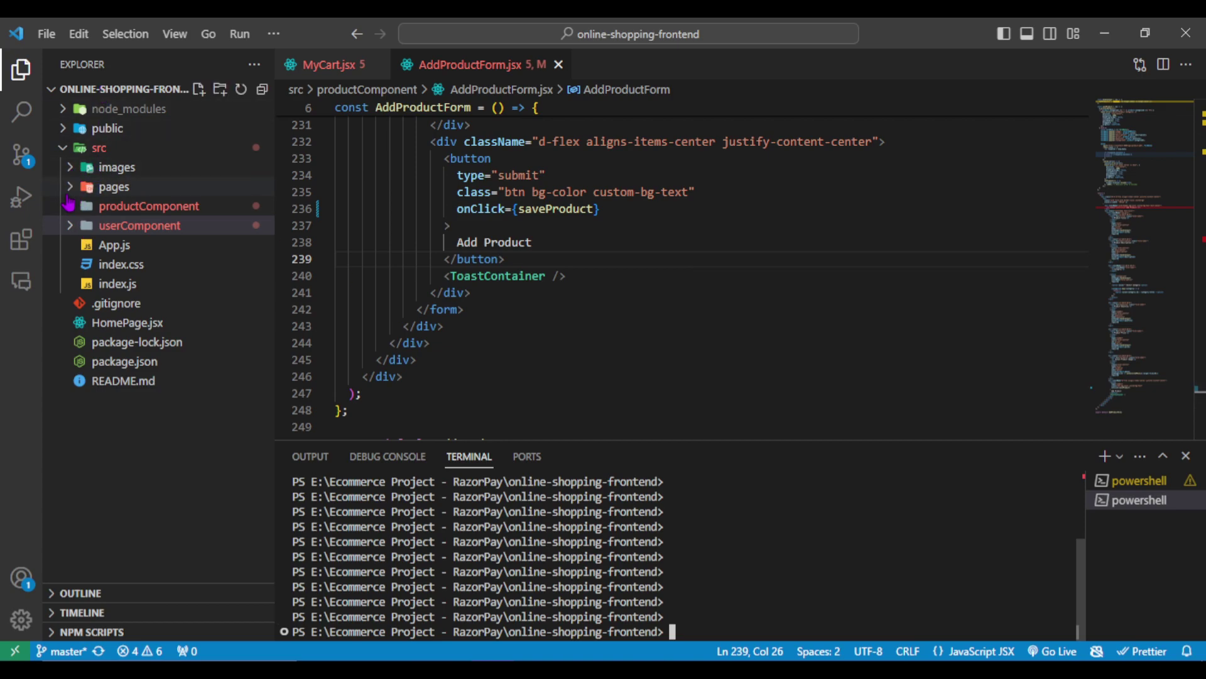
# - Expand the productComponent and userComponent folders in the frontend project
pyautogui.click(70, 206)
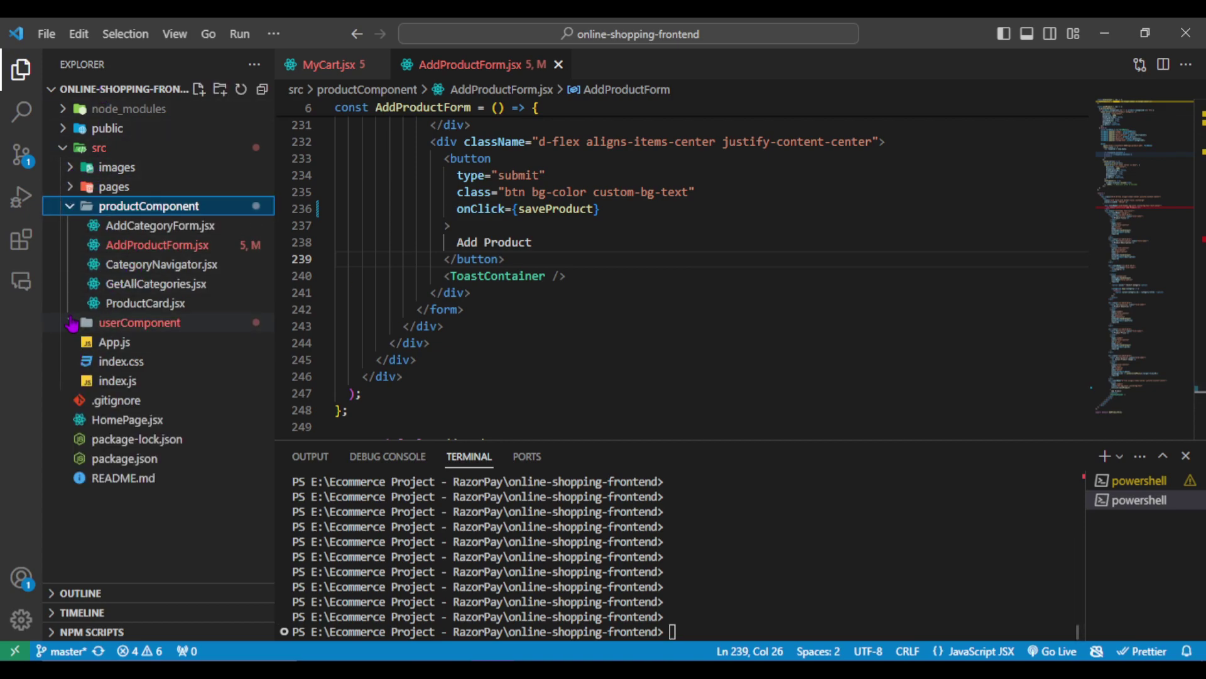
pyautogui.click(70, 322)
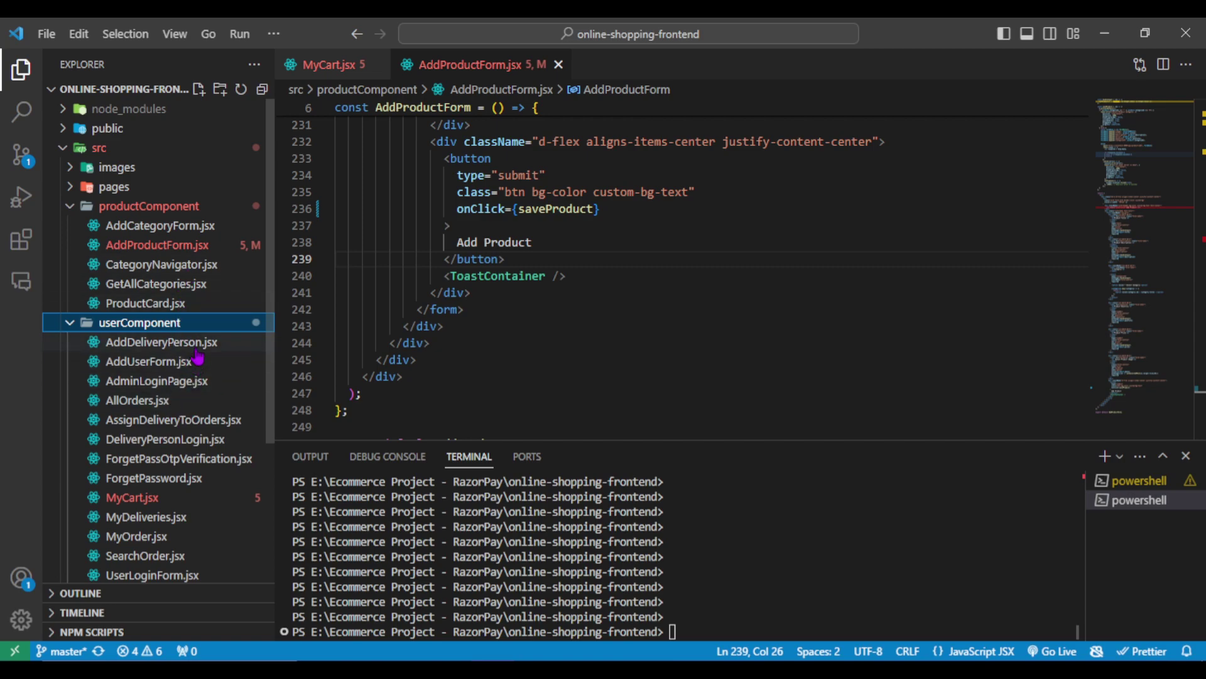
pyautogui.scroll(-5, 188, 364)
pyautogui.scroll(5, 209, 333)
pyautogui.scroll(-2, 182, 440)
# - Start the frontend dev server with npm start, then return to the backend console
pyautogui.click(778, 552)
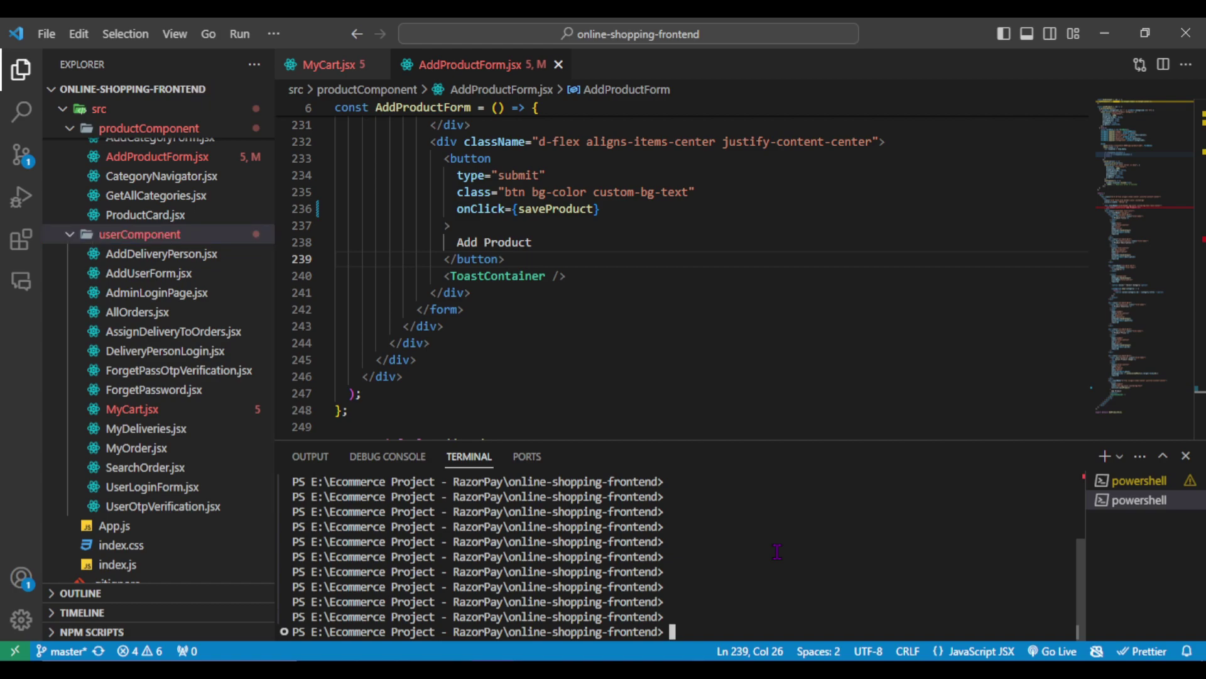
pyautogui.write('npm start')
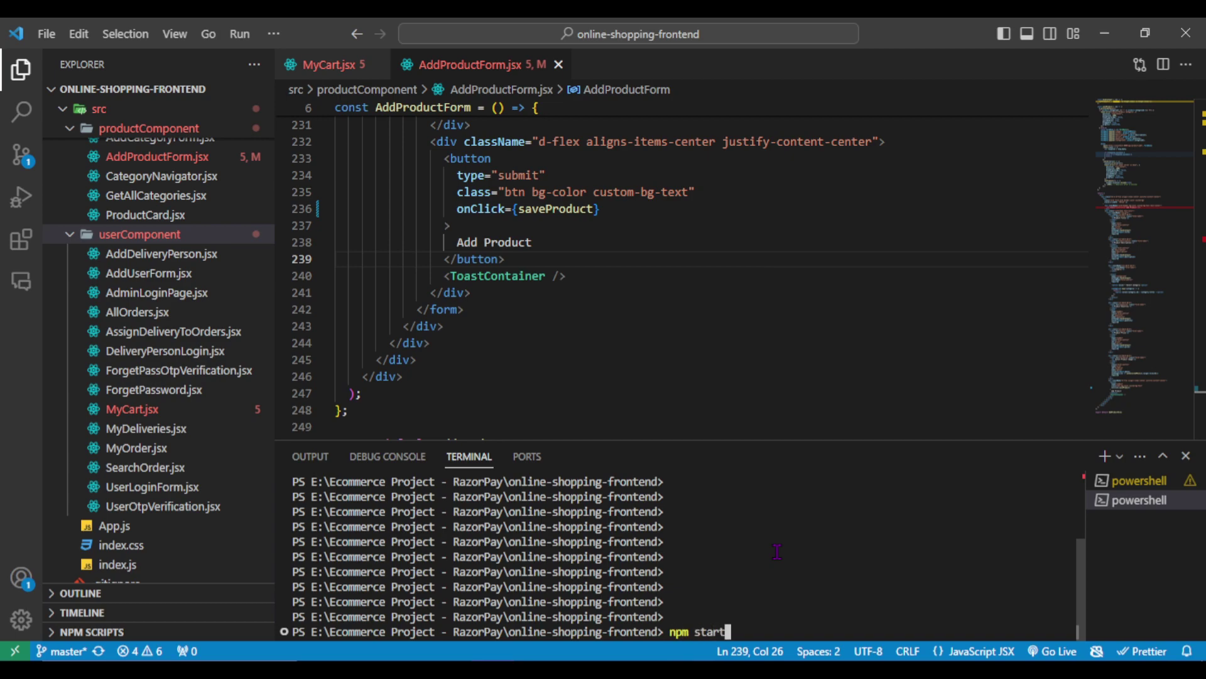
pyautogui.press('Return')
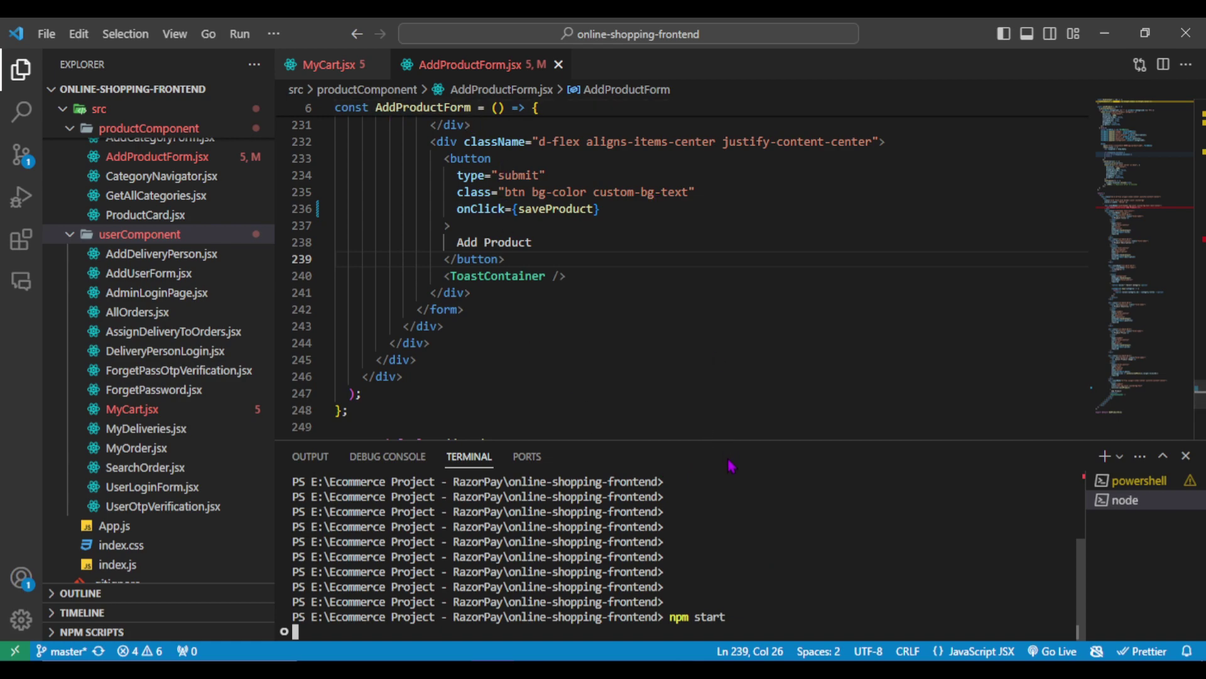
pyautogui.click(461, 656)
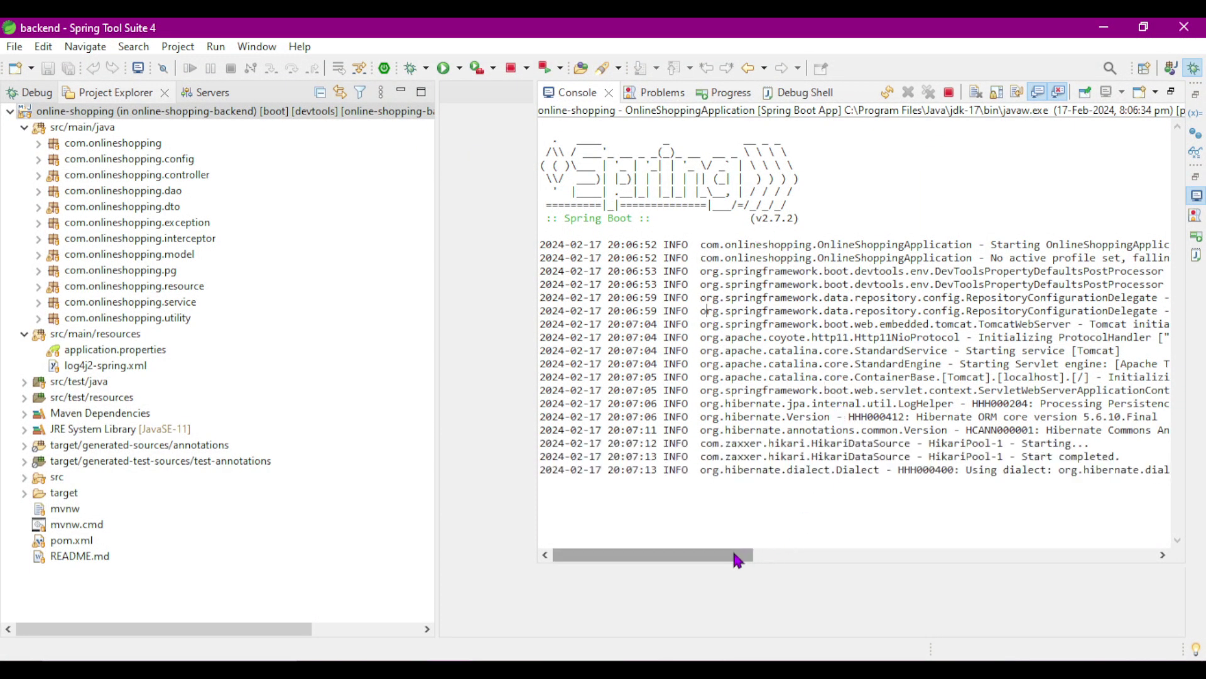
# - Scroll the backend console log and briefly check the frontend terminal output
pyautogui.hscroll(1, 732, 558)
pyautogui.hscroll(5, 687, 560)
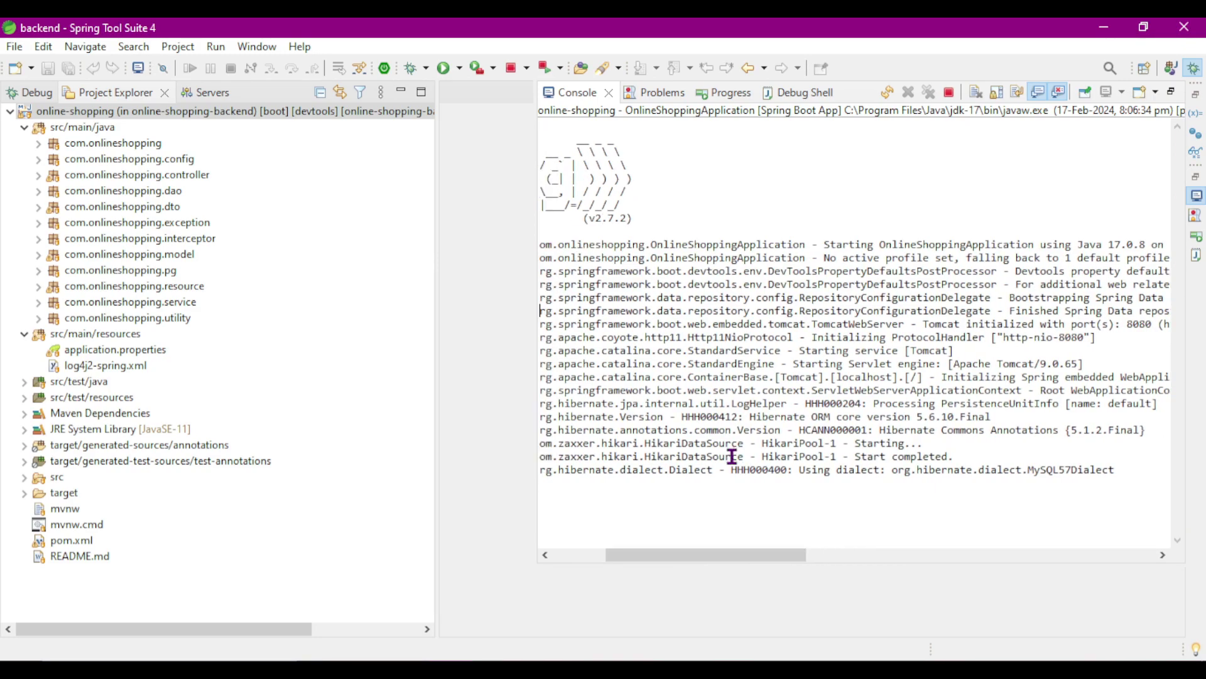
pyautogui.hotkey('alt', 'Tab')
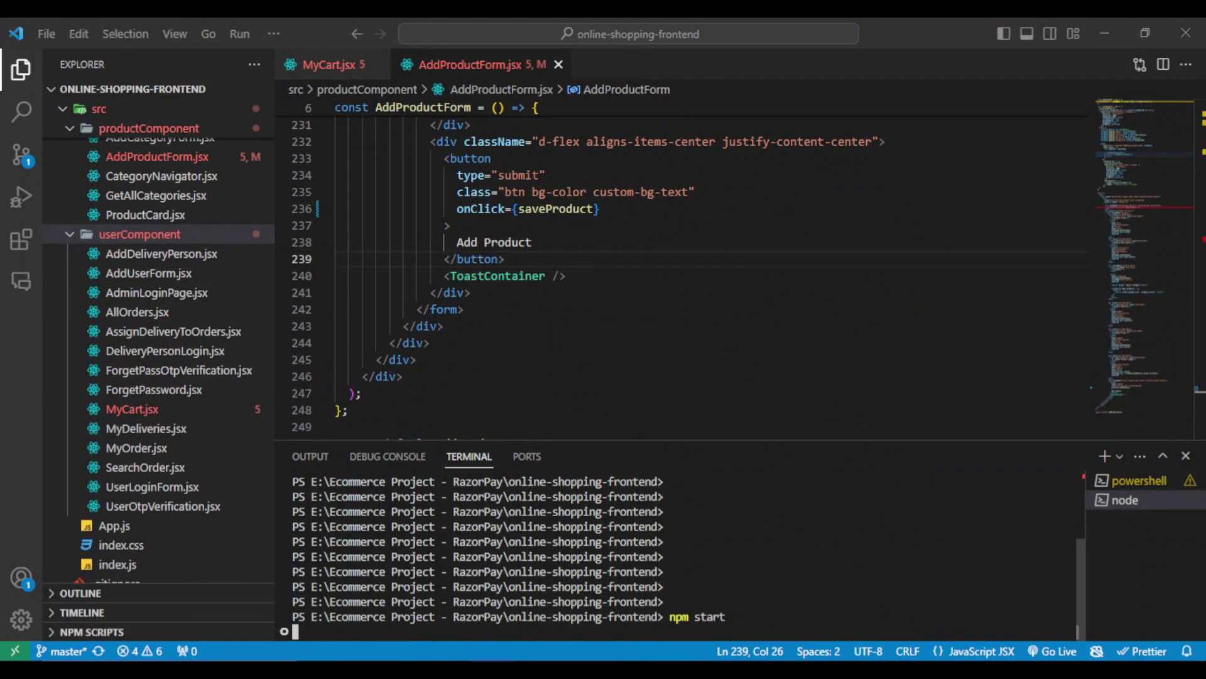
pyautogui.hotkey('alt', 'Tab')
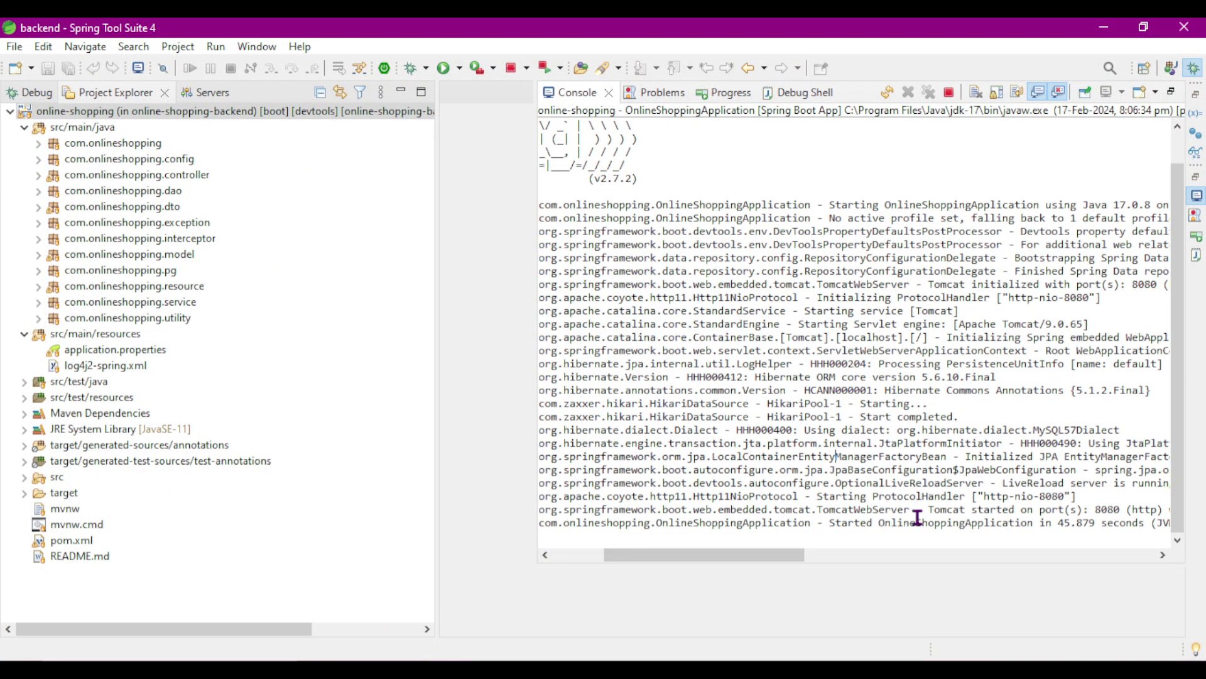
# - Highlight OnlineShoppingApplication and port 8080 in the log to confirm Tomcat started
pyautogui.doubleClick(920, 523)
pyautogui.click(926, 522)
pyautogui.doubleClick(941, 524)
pyautogui.click(982, 524)
pyautogui.doubleClick(1108, 509)
pyautogui.click(1072, 445)
pyautogui.click(497, 659)
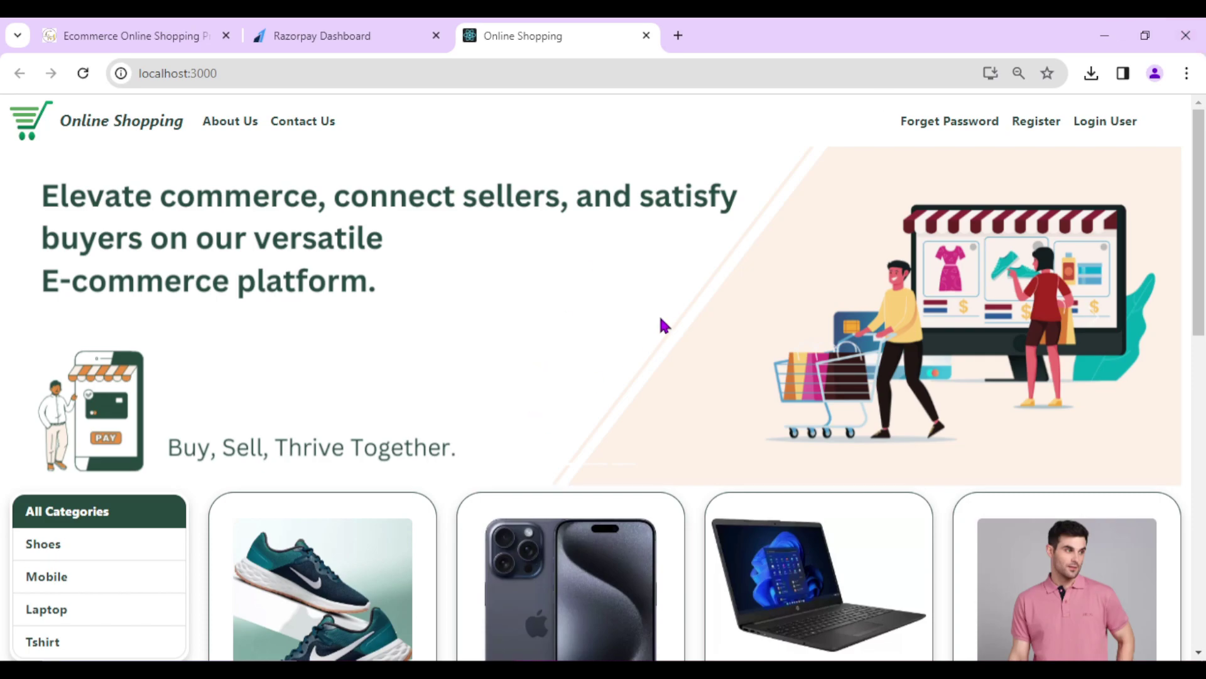
# - Scroll through the Online Shopping home page's product listing
pyautogui.scroll(-10, 710, 418)
pyautogui.scroll(-3, 713, 427)
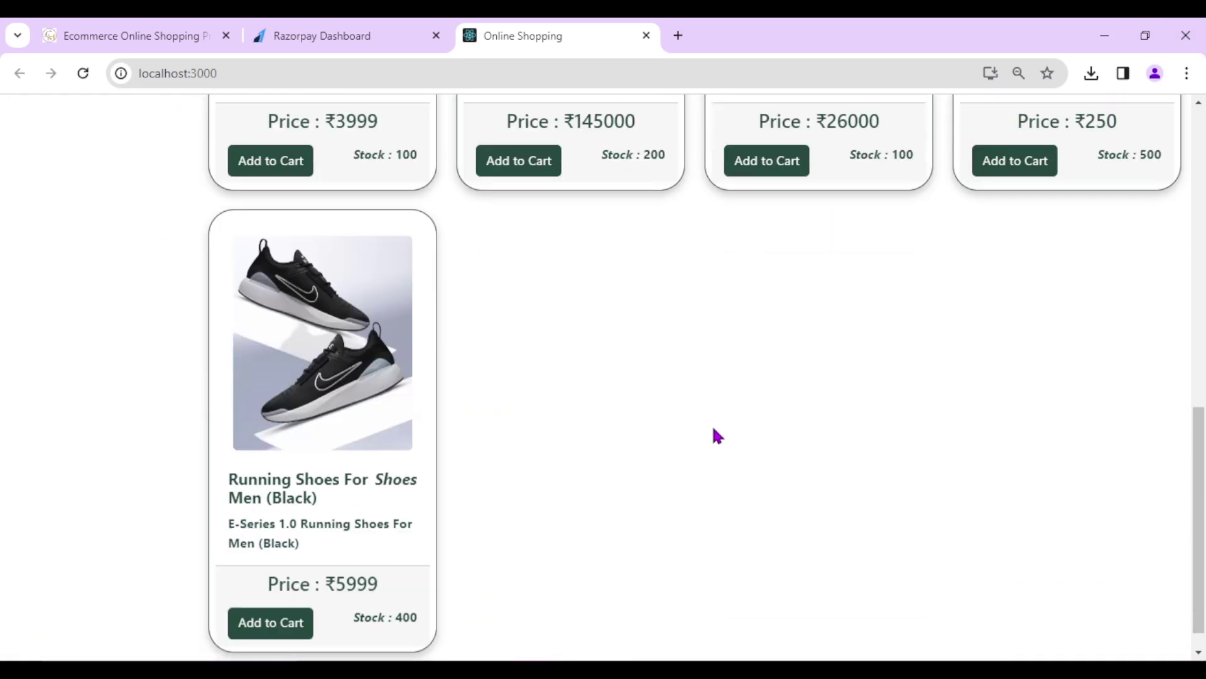
pyautogui.scroll(12, 722, 431)
pyautogui.scroll(-12, 758, 324)
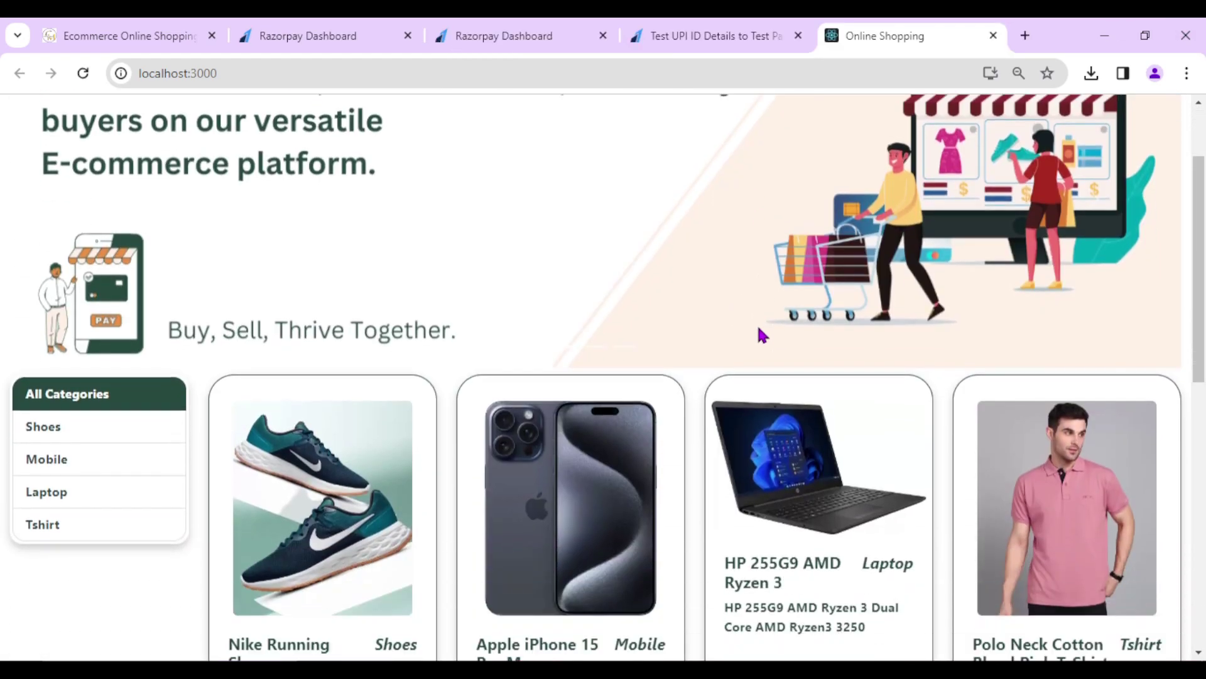
pyautogui.scroll(12, 782, 387)
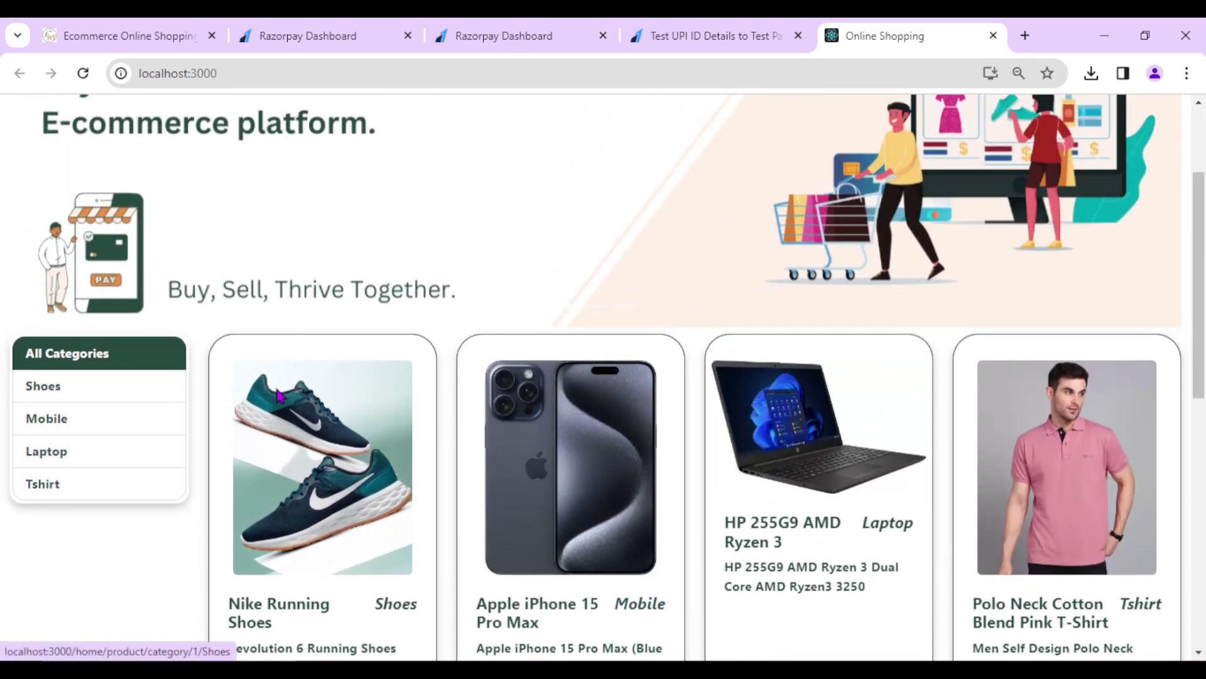
pyautogui.scroll(-5, 412, 398)
pyautogui.scroll(3, 828, 440)
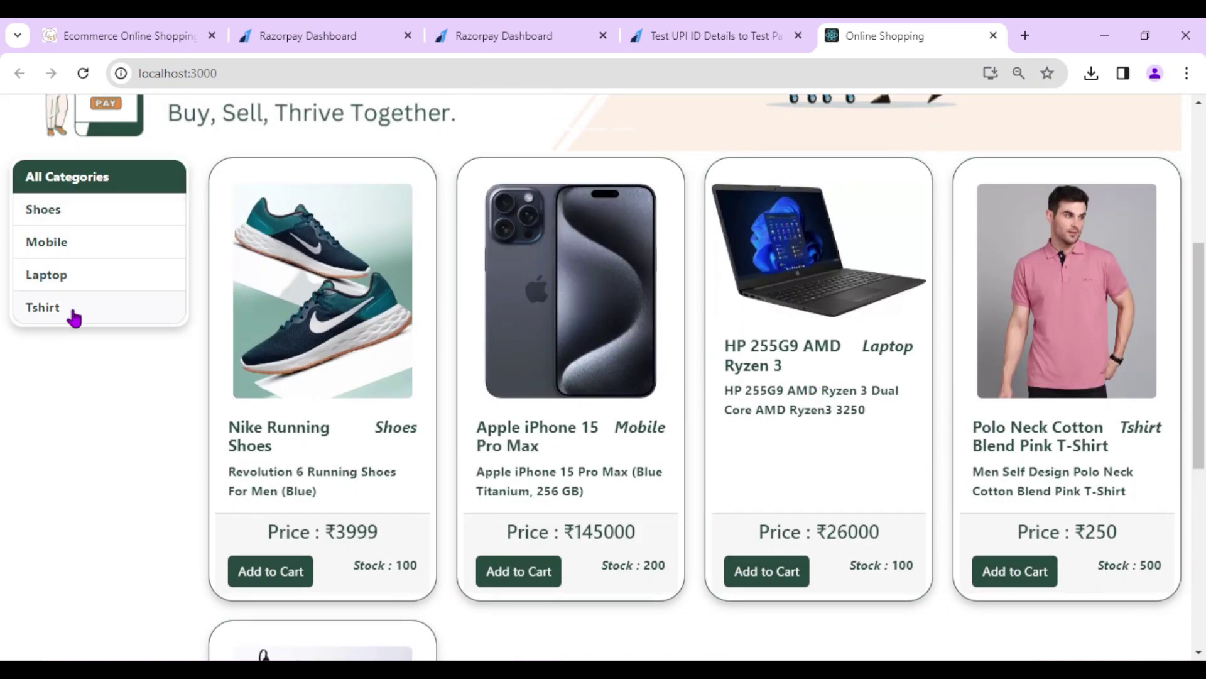
pyautogui.scroll(-3, 835, 436)
pyautogui.scroll(4, 809, 443)
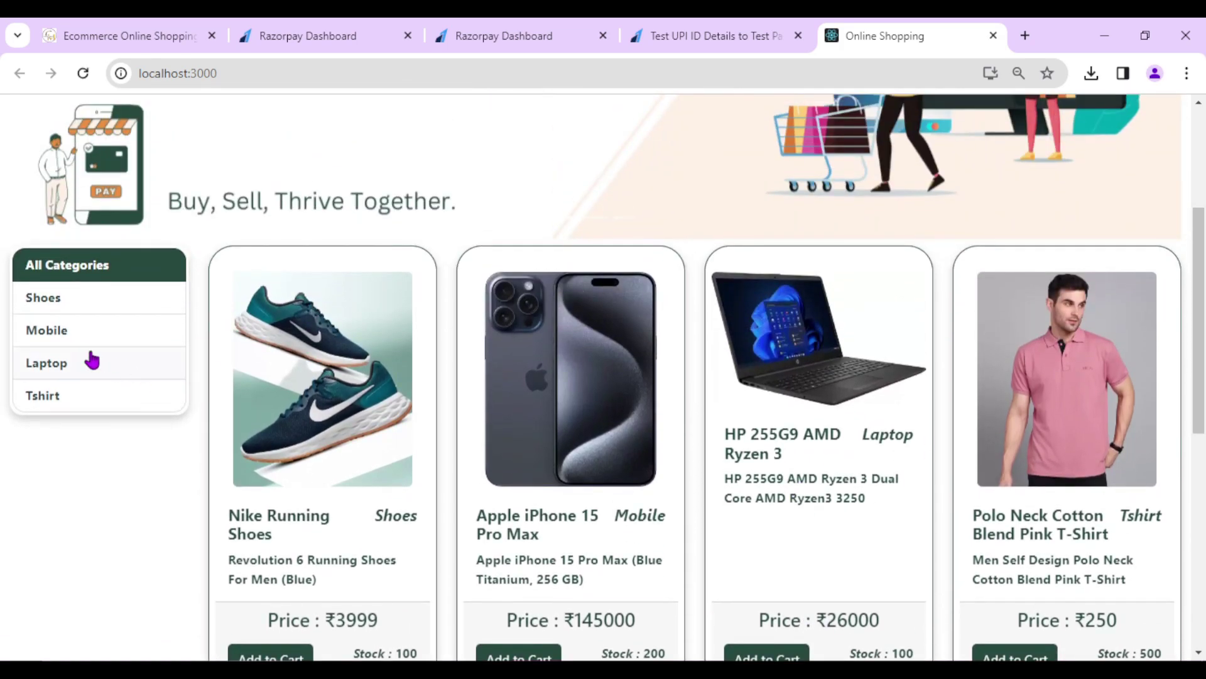
# - Filter by Shoes, Mobile, Laptop and Shoes, then show All Categories again
pyautogui.click(74, 296)
pyautogui.click(65, 344)
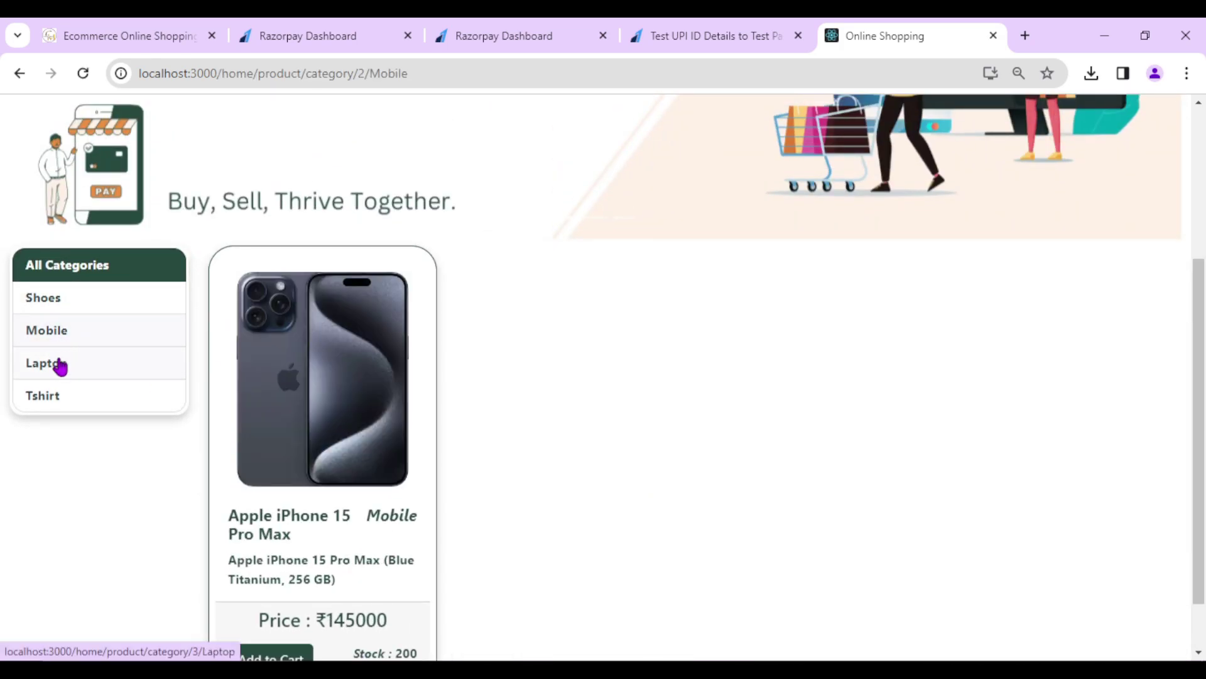
pyautogui.click(56, 362)
pyautogui.click(63, 322)
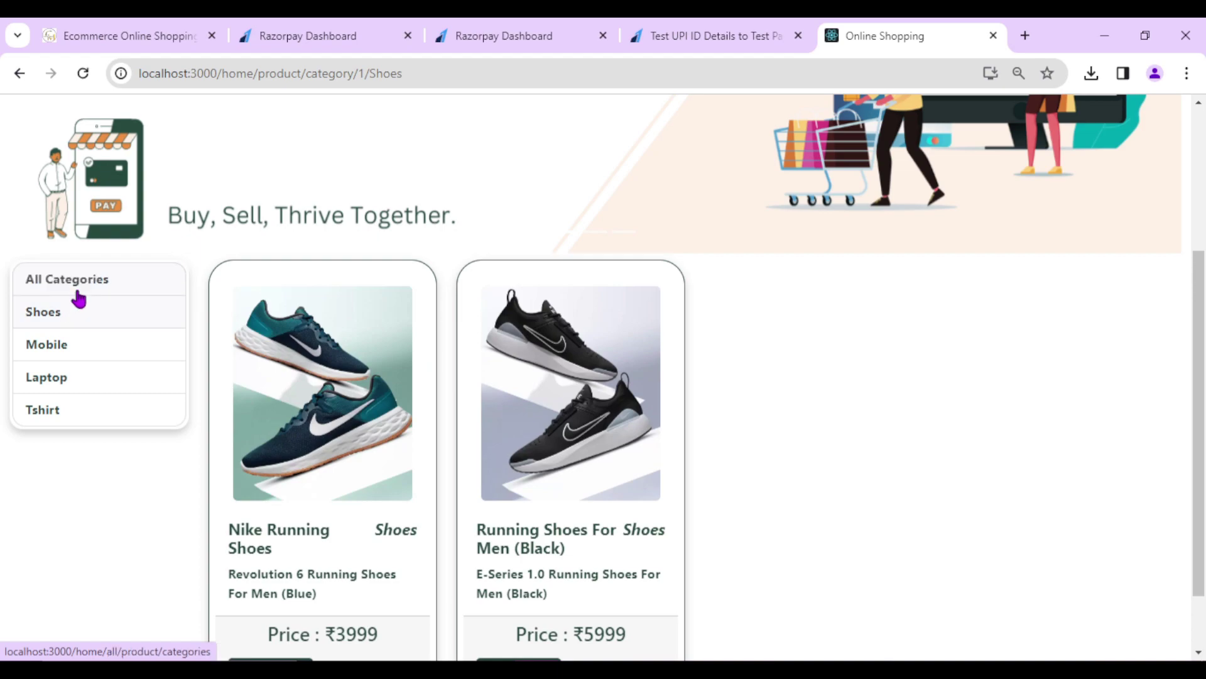
pyautogui.click(79, 288)
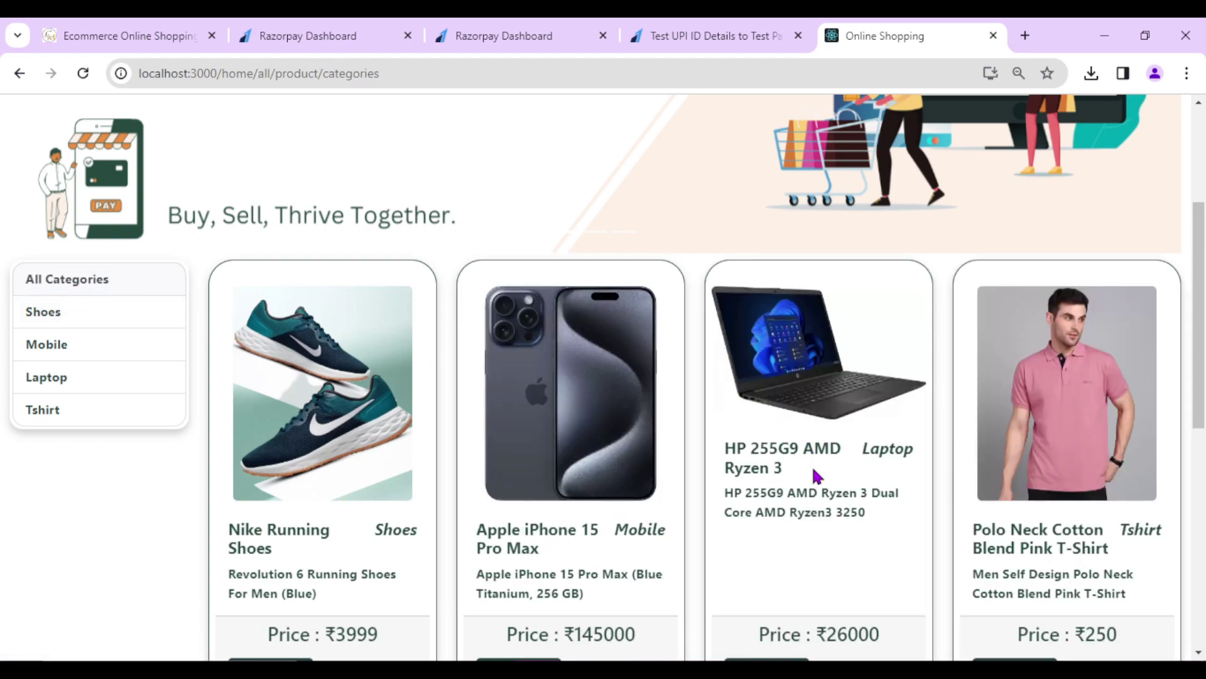
pyautogui.scroll(-3, 814, 467)
pyautogui.scroll(4, 808, 492)
pyautogui.scroll(2, 835, 421)
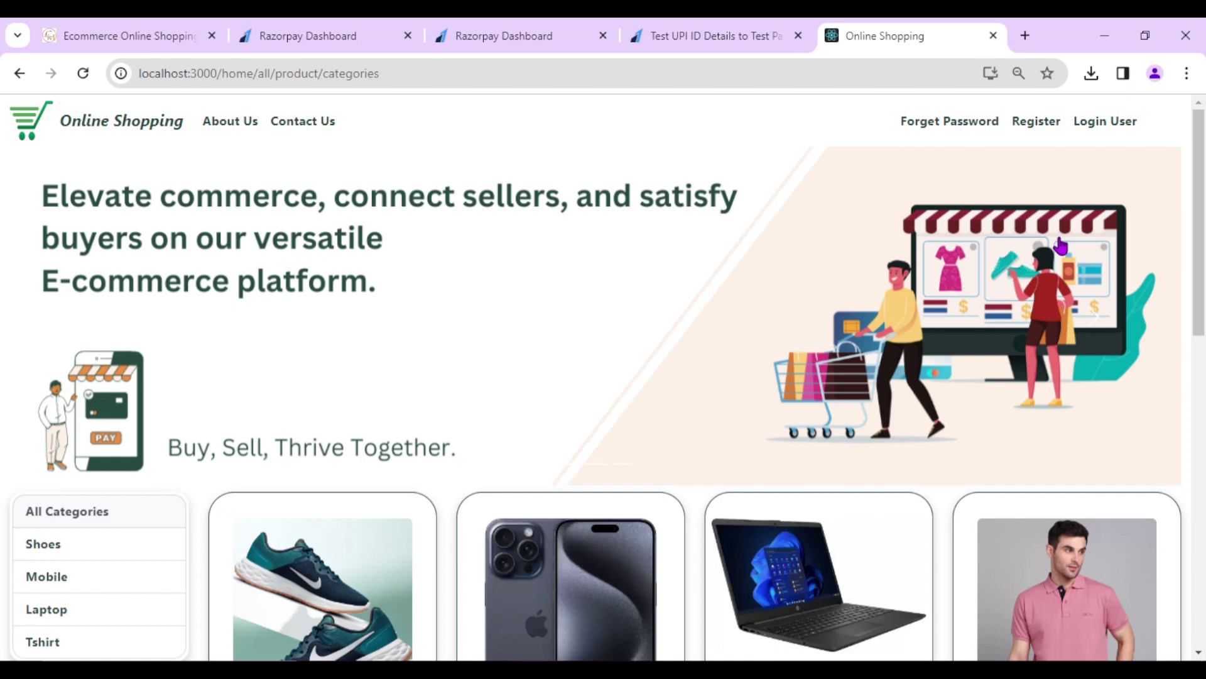
# - Open the registration form and enter the customer's first name, last name, e-mail and account password
pyautogui.click(1038, 121)
pyautogui.click(374, 245)
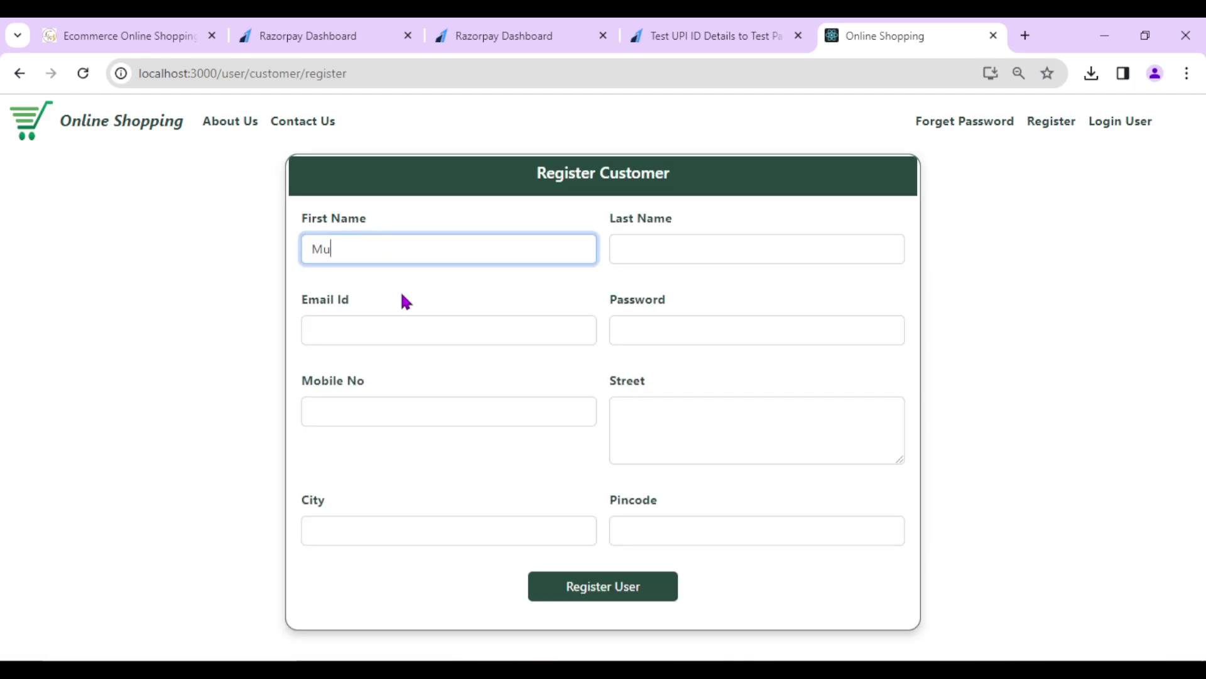
pyautogui.click(677, 249)
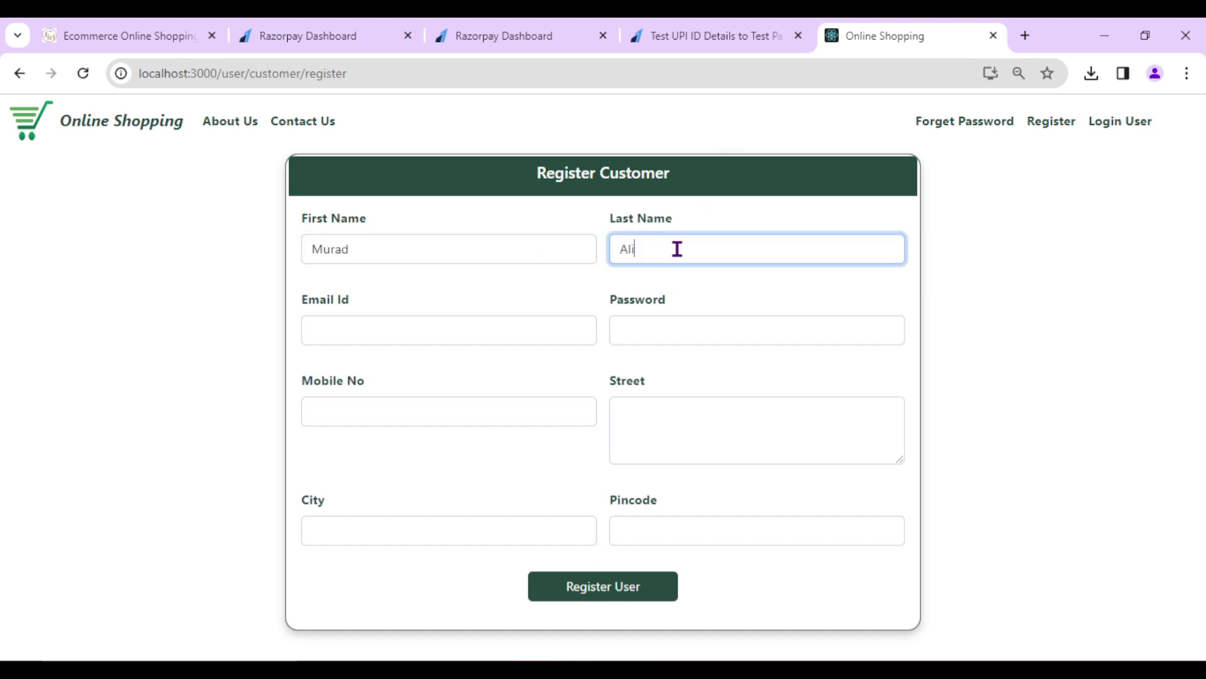
pyautogui.click(334, 326)
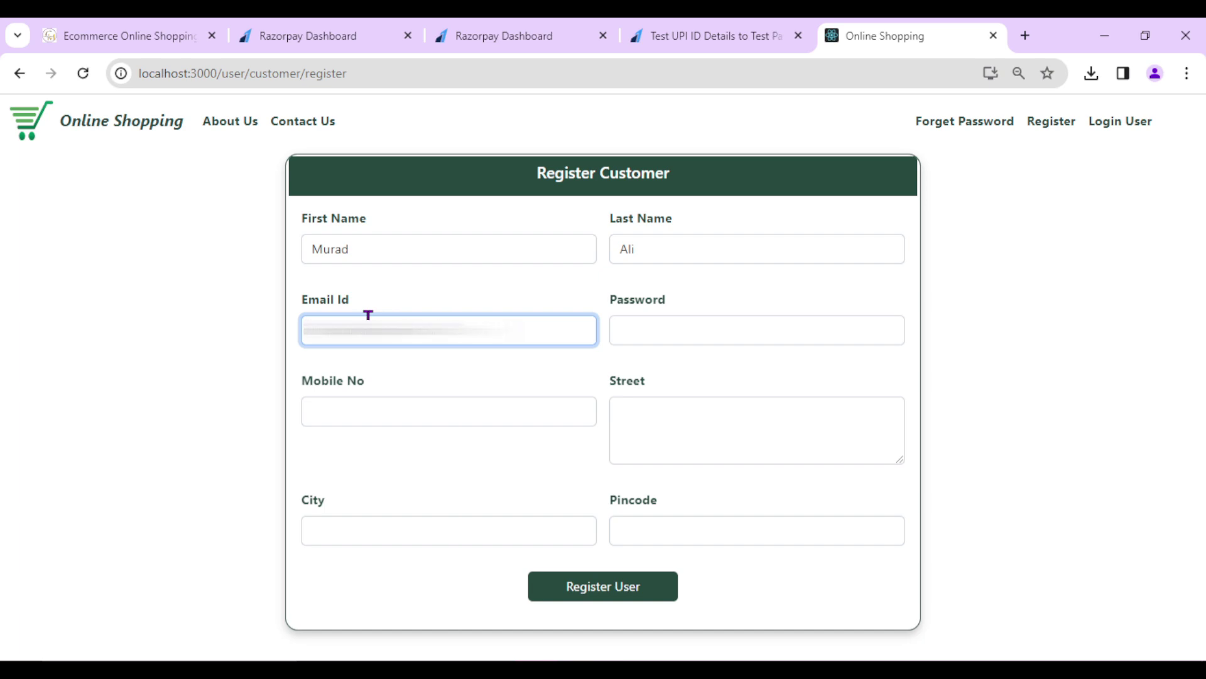
pyautogui.click(680, 328)
pyautogui.write('123456')
# - Fill in the mobile number, street 'Demo', city 'Demo' and pincode, then submit the registration
pyautogui.click(364, 416)
pyautogui.hotkey('ctrl', 'v')
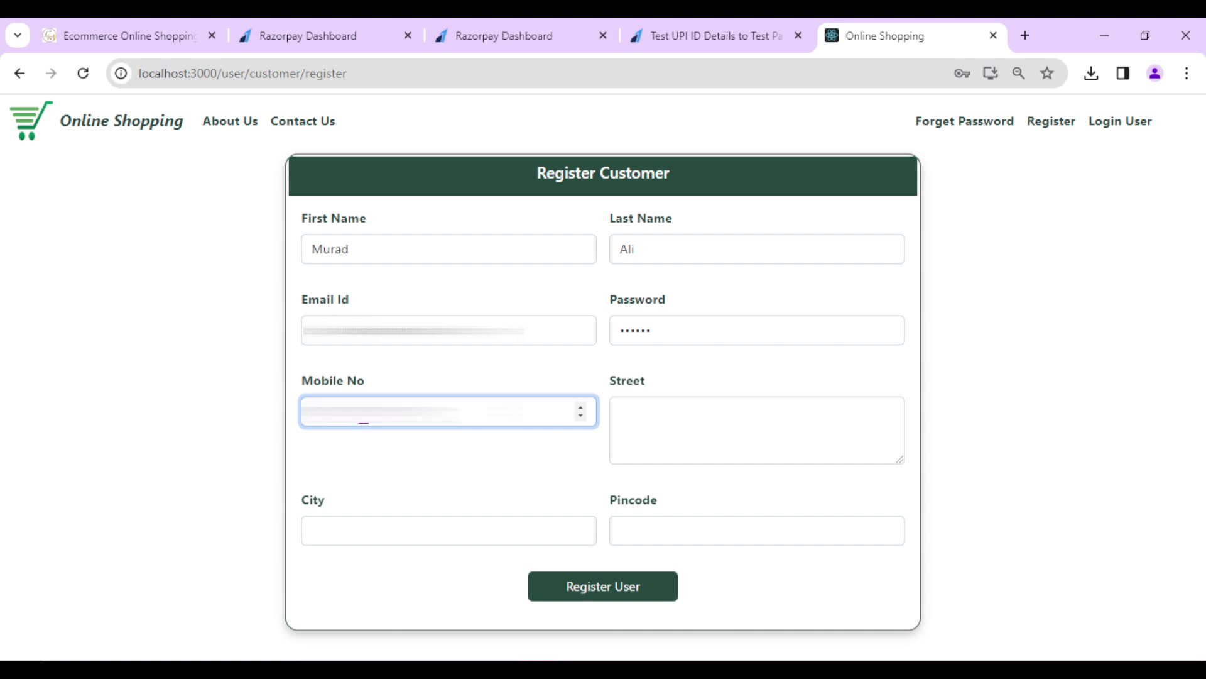
pyautogui.click(700, 412)
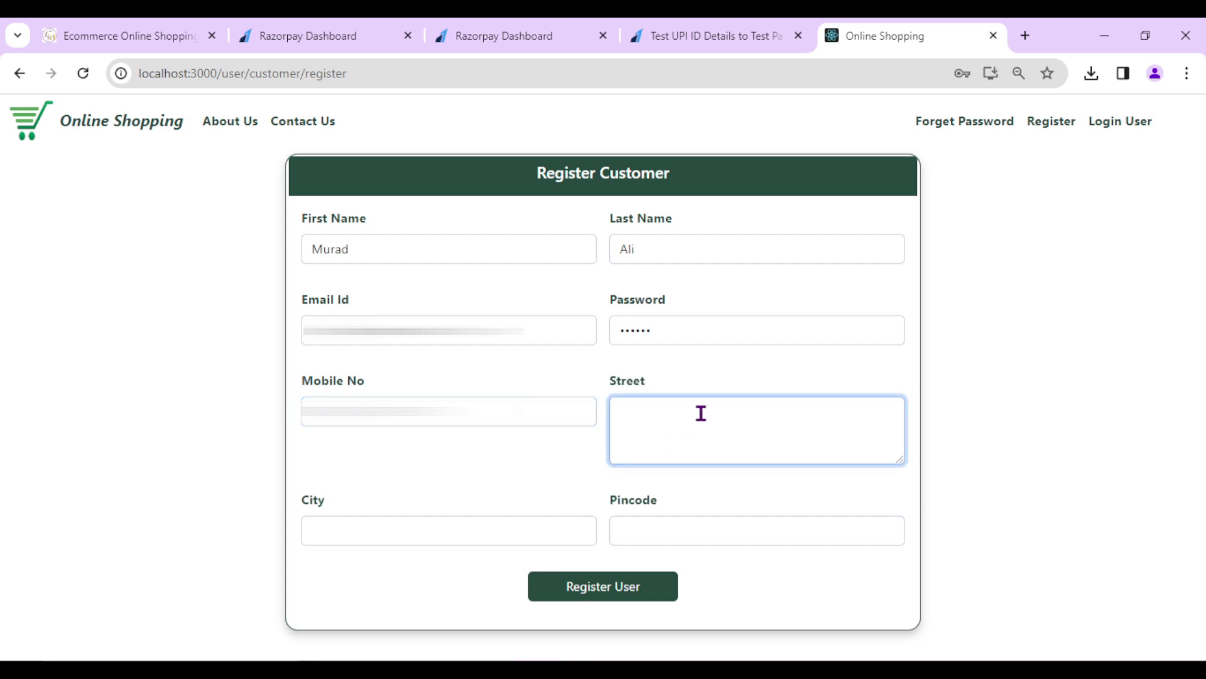
pyautogui.write('Demo')
pyautogui.click(350, 534)
pyautogui.write('Demo')
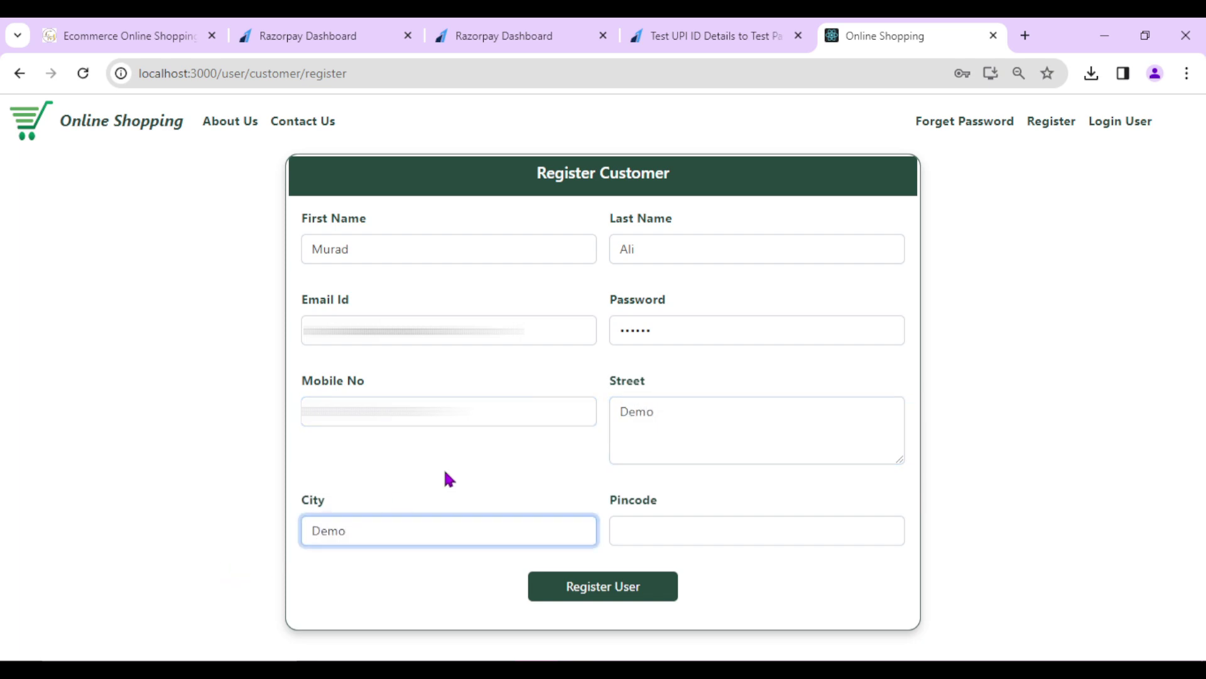
pyautogui.click(646, 532)
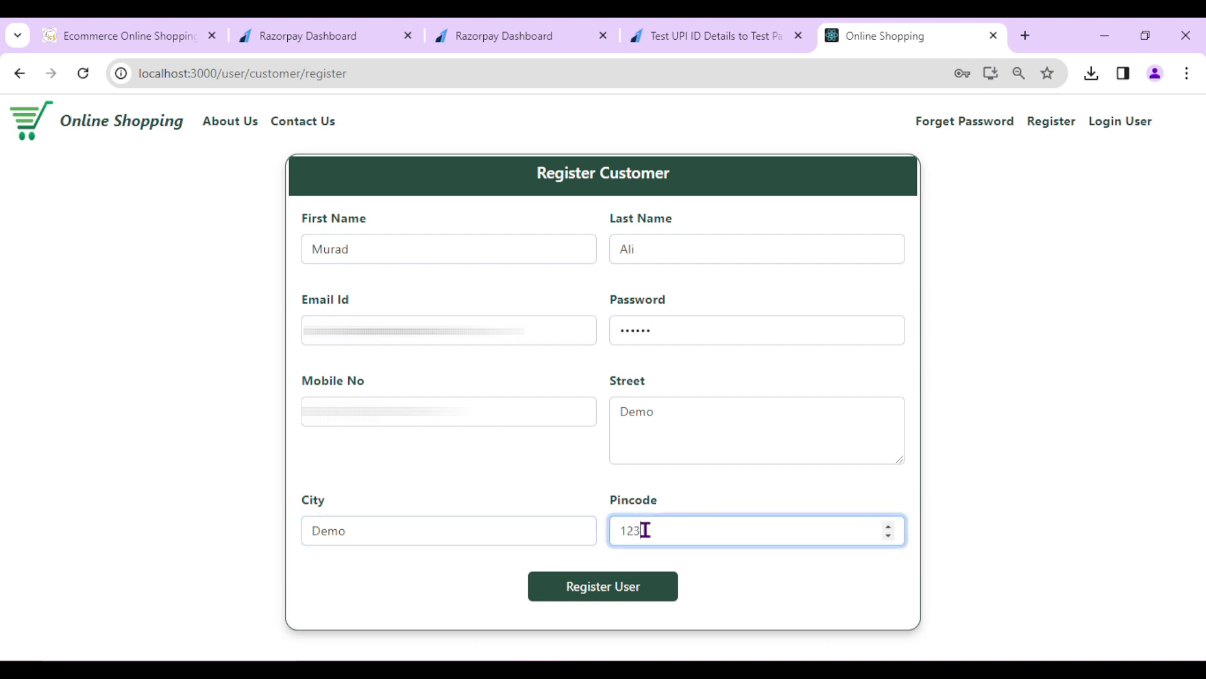
pyautogui.click(787, 594)
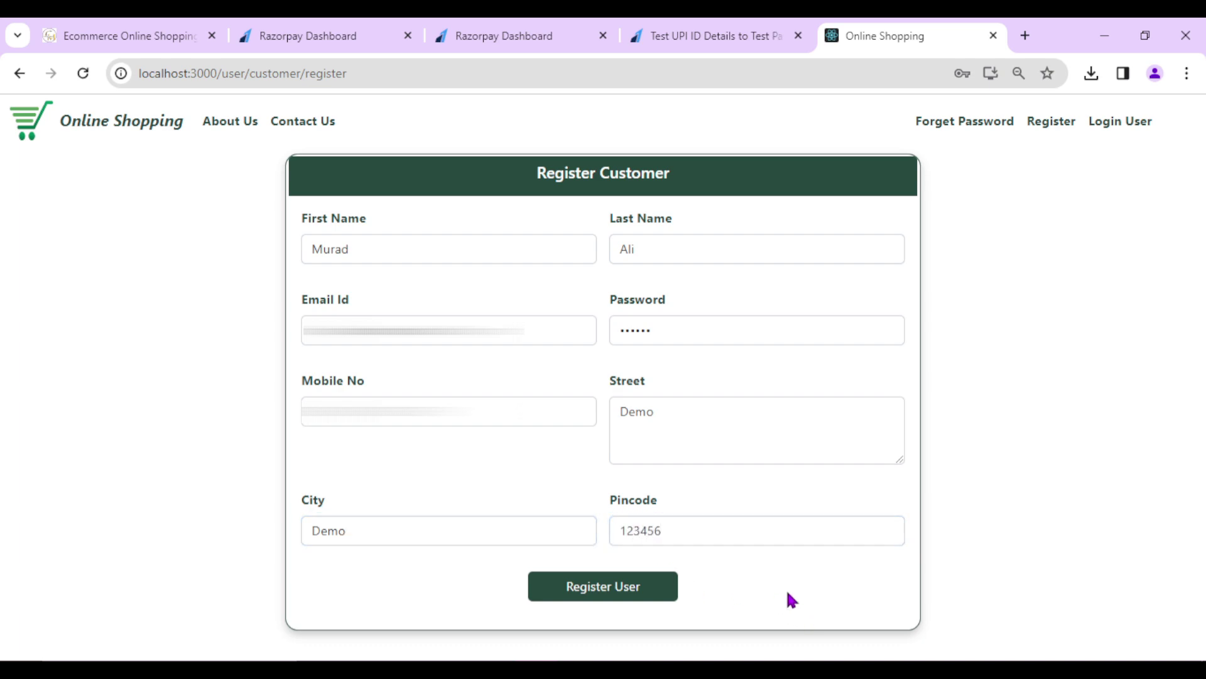
pyautogui.click(609, 587)
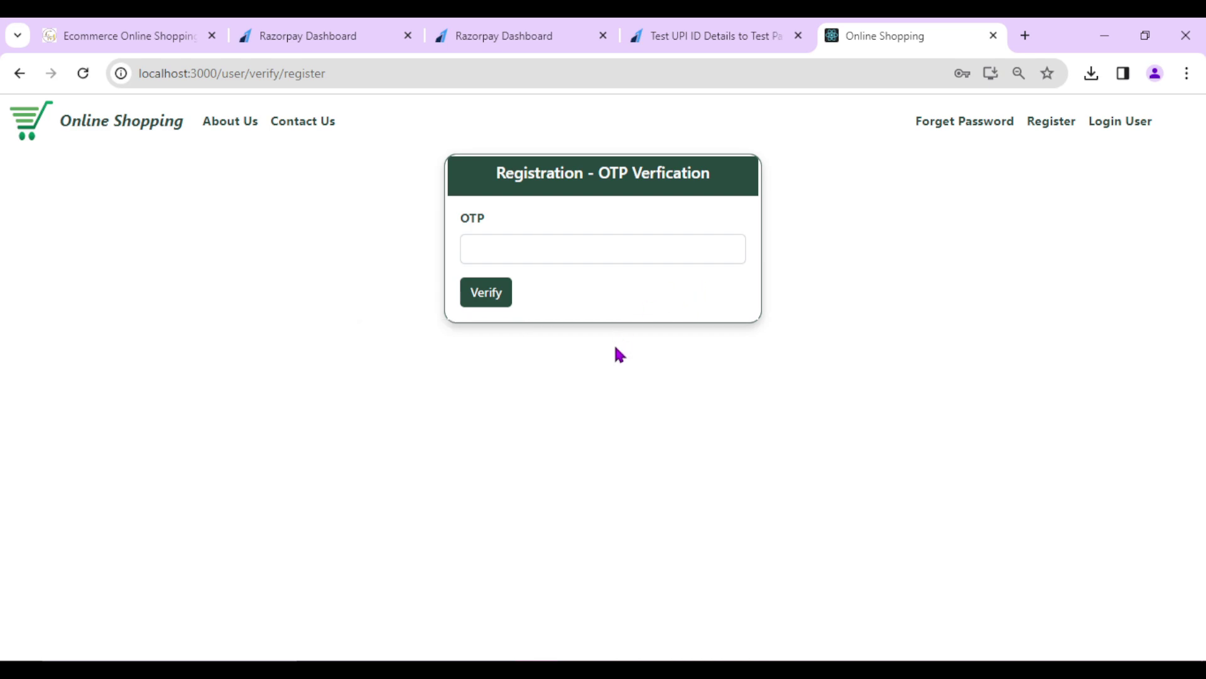
# - Leave the OTP field empty for now and open a new blank Chrome tab
pyautogui.click(533, 248)
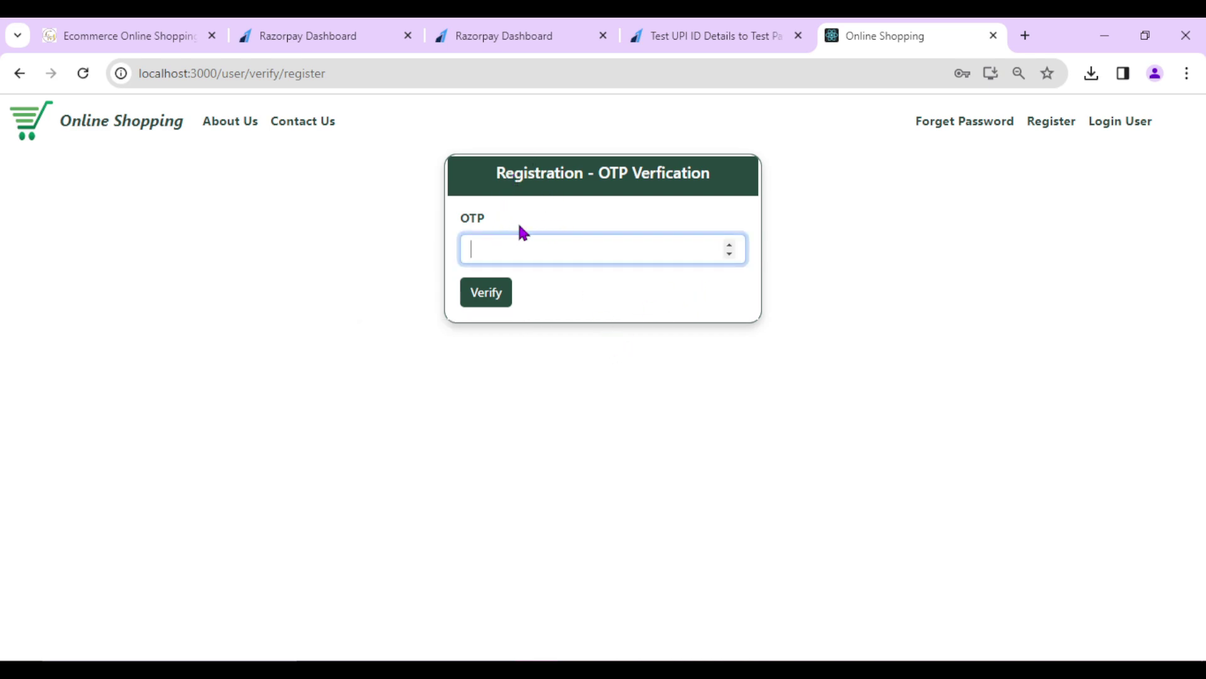
pyautogui.click(627, 294)
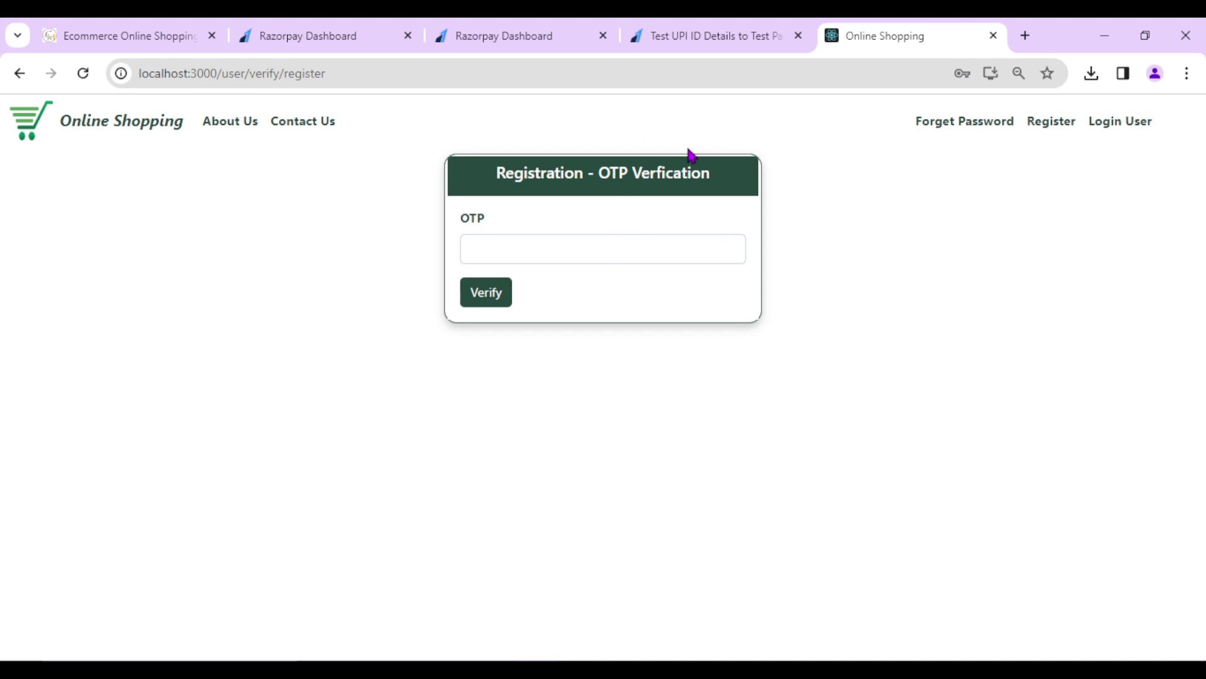
pyautogui.click(1030, 39)
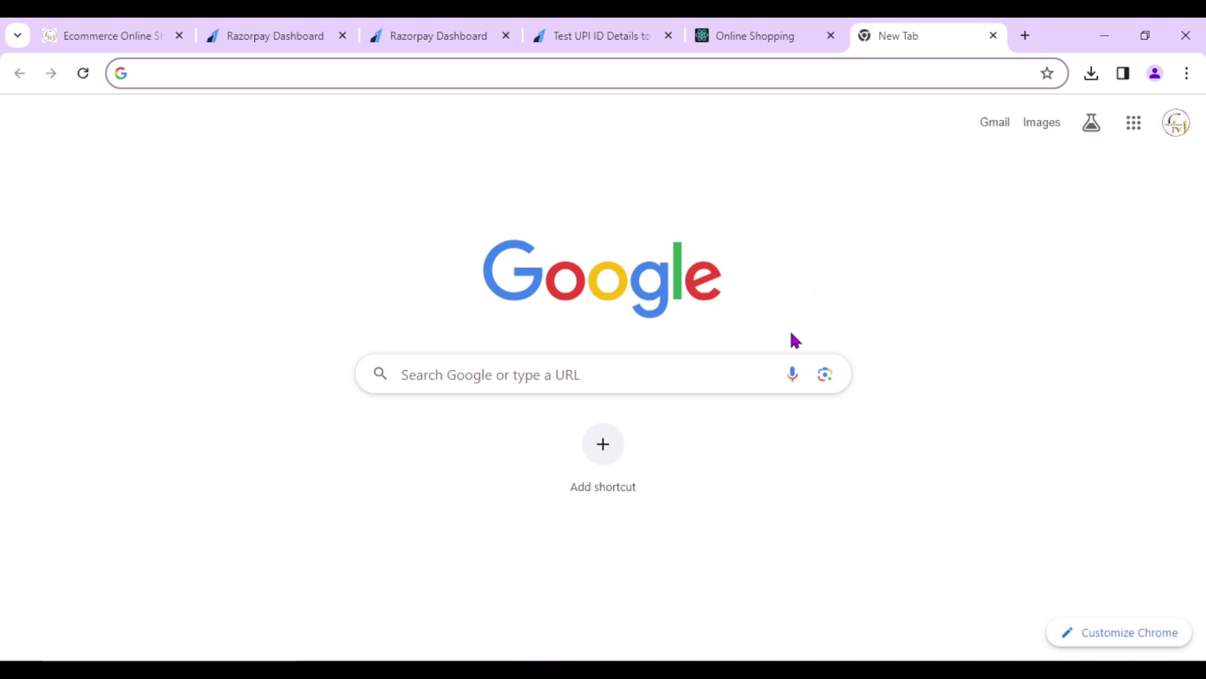
# - Open the 'Verify Your Email Address' message in Gmail and select the registration OTP
pyautogui.click(991, 124)
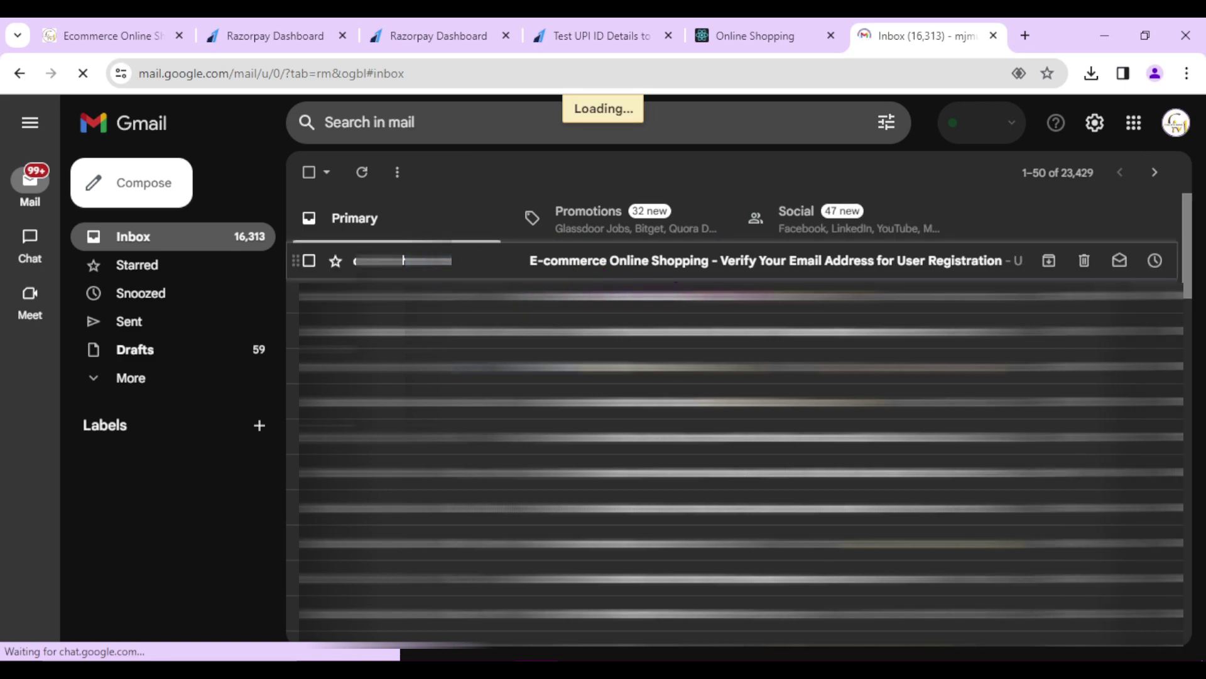
pyautogui.click(669, 276)
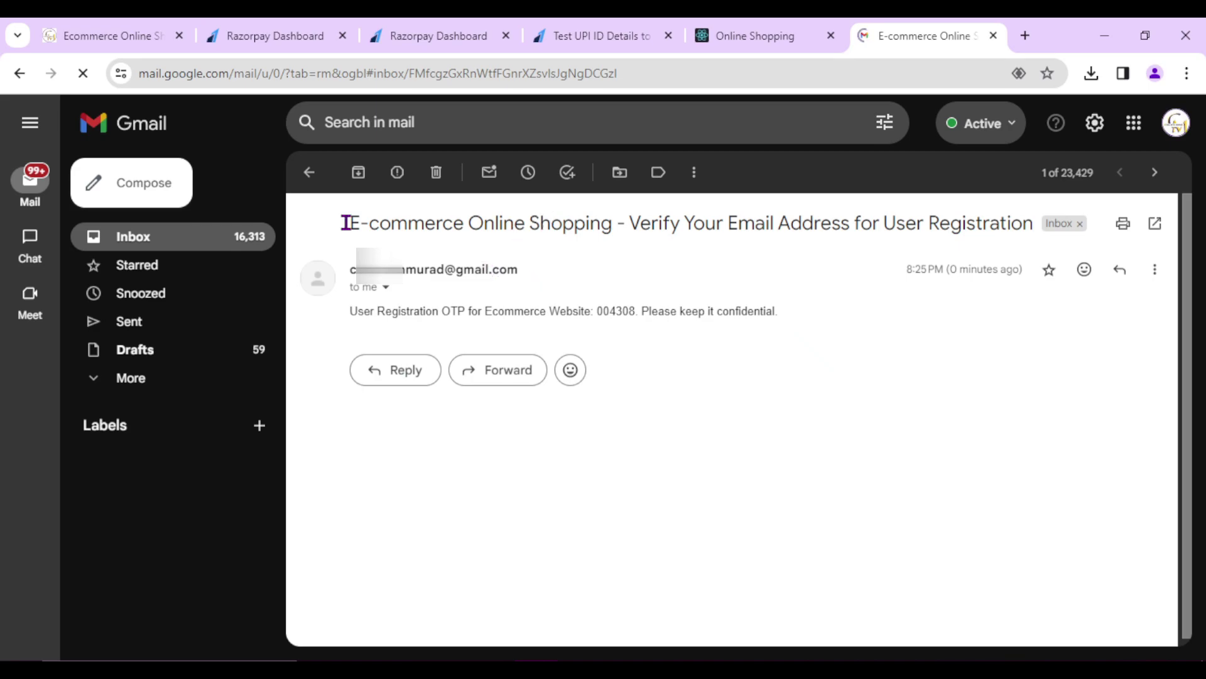
pyautogui.doubleClick(647, 223)
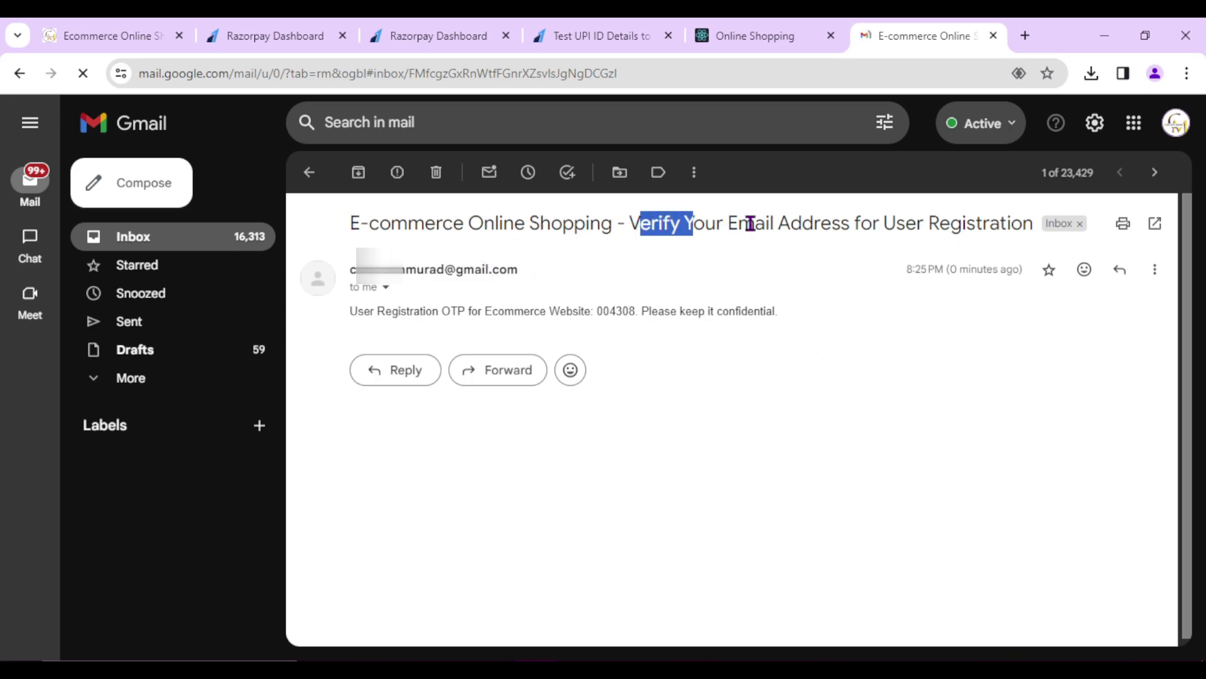
pyautogui.click(945, 225)
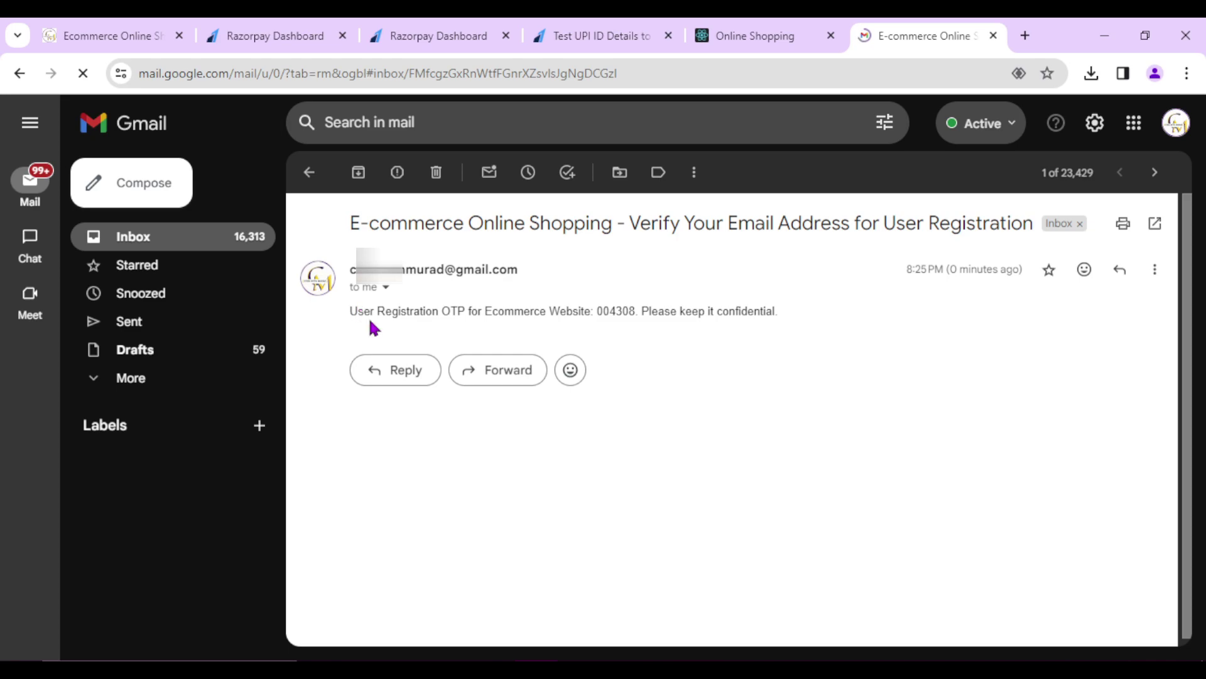
pyautogui.moveTo(350, 311); pyautogui.dragTo(438, 311)
pyautogui.click(512, 312)
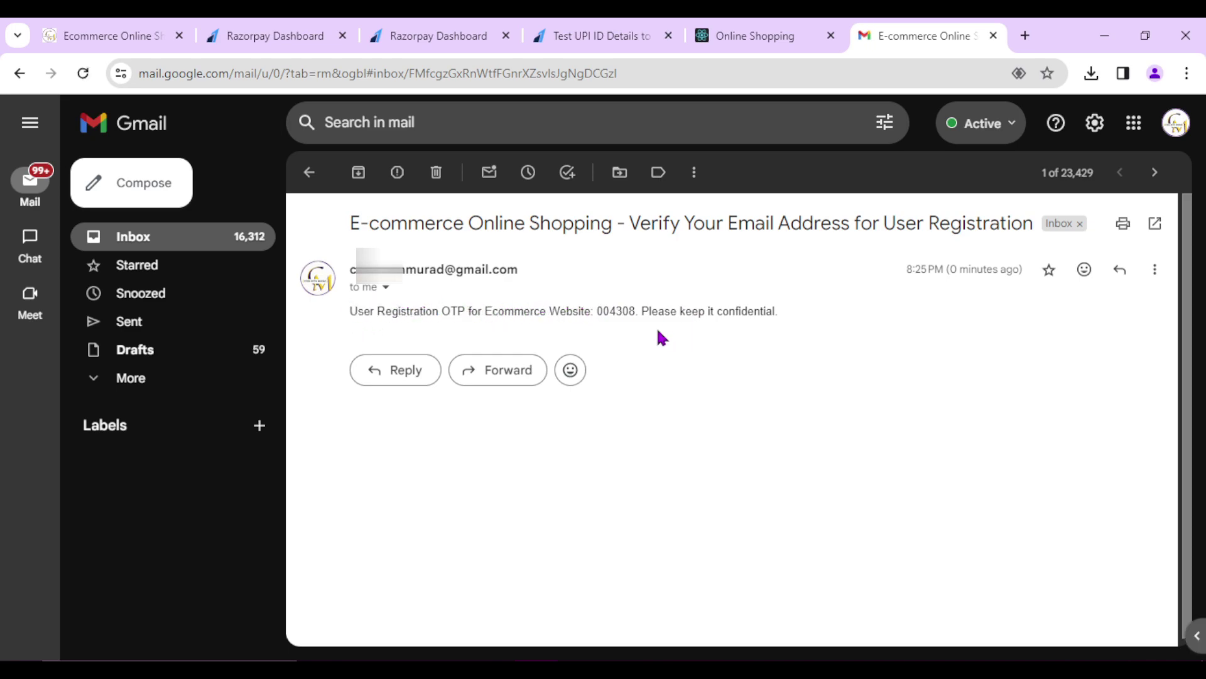
pyautogui.doubleClick(609, 311)
pyautogui.hotkey('ctrl', 'c')
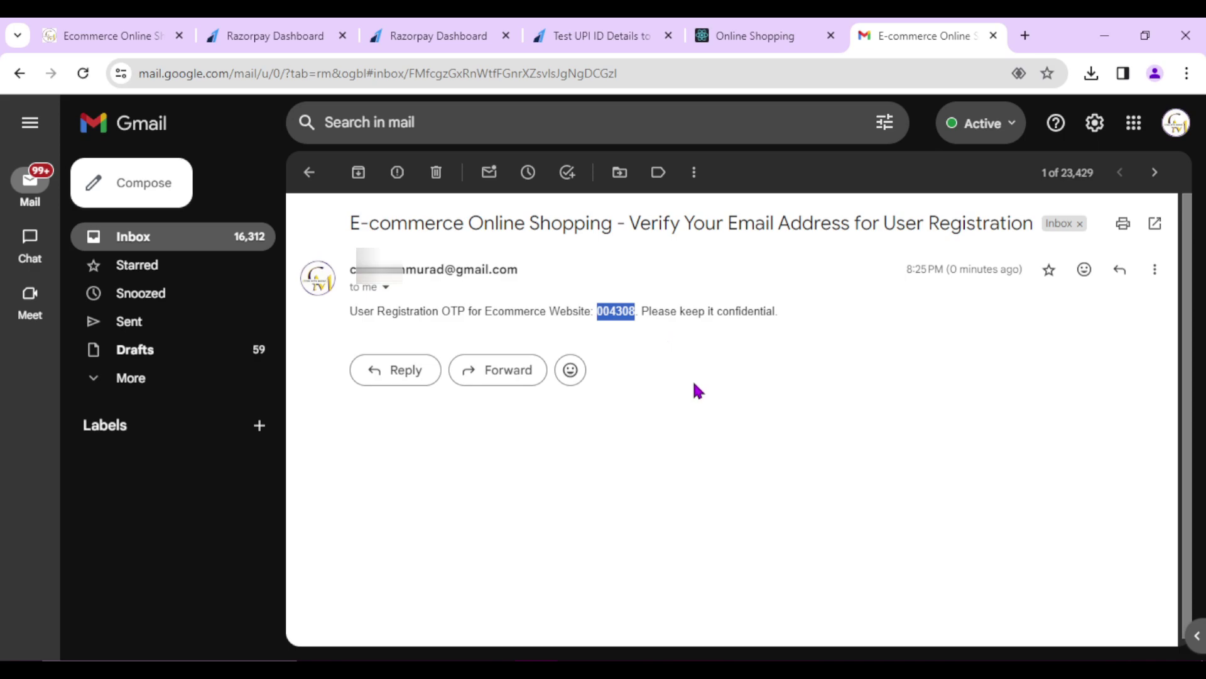
# - Paste the copied OTP into the verification page and verify the registration
pyautogui.click(748, 36)
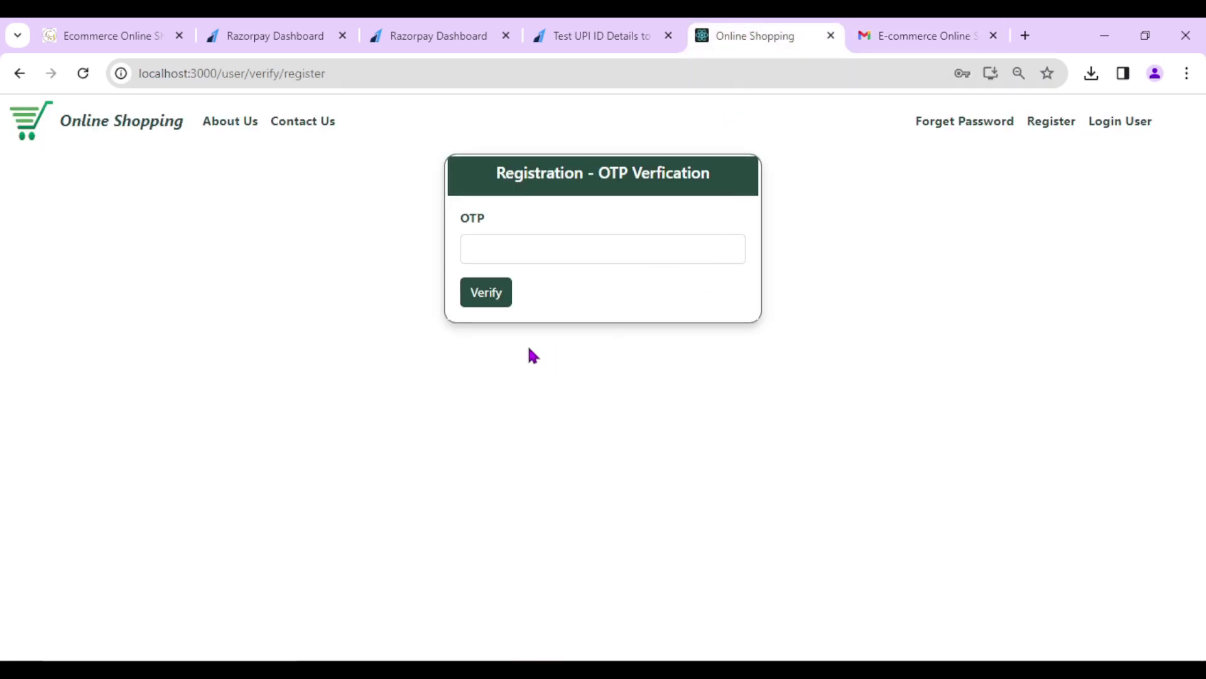
pyautogui.click(479, 253)
pyautogui.hotkey('ctrl', 'v')
pyautogui.click(484, 296)
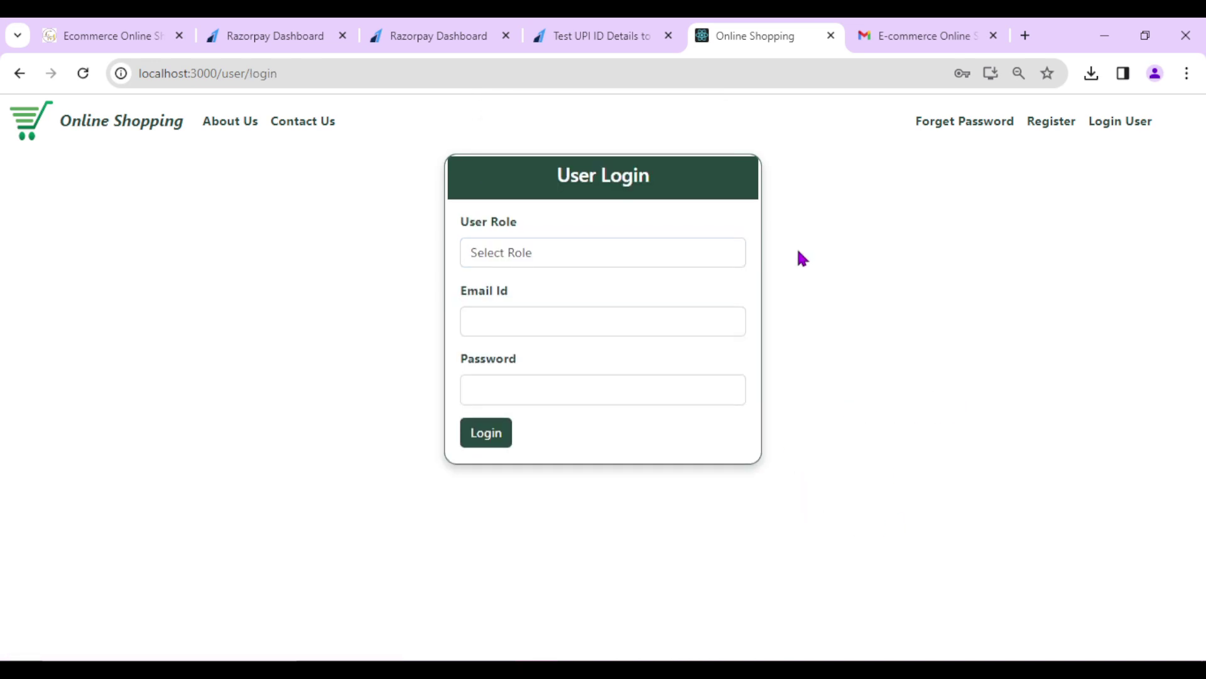
# - Log in as a Customer with the registered e-mail and password, then view My Cart and My Orders
pyautogui.click(563, 258)
pyautogui.click(555, 328)
pyautogui.click(554, 308)
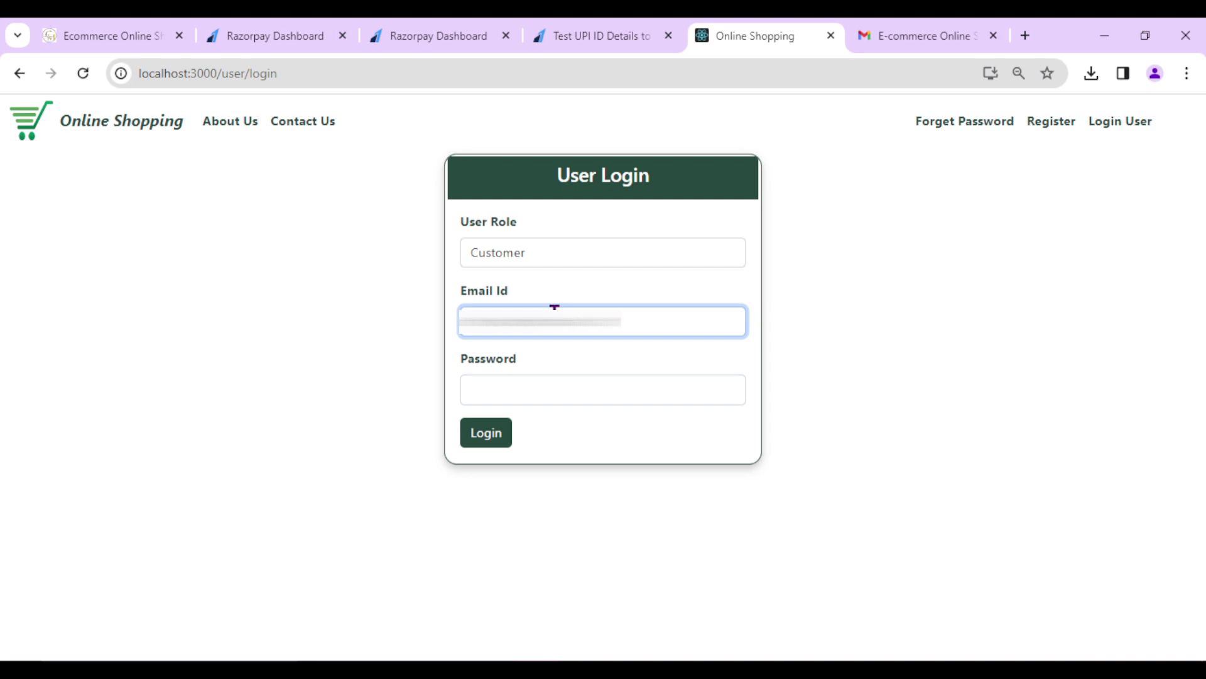
pyautogui.click(536, 381)
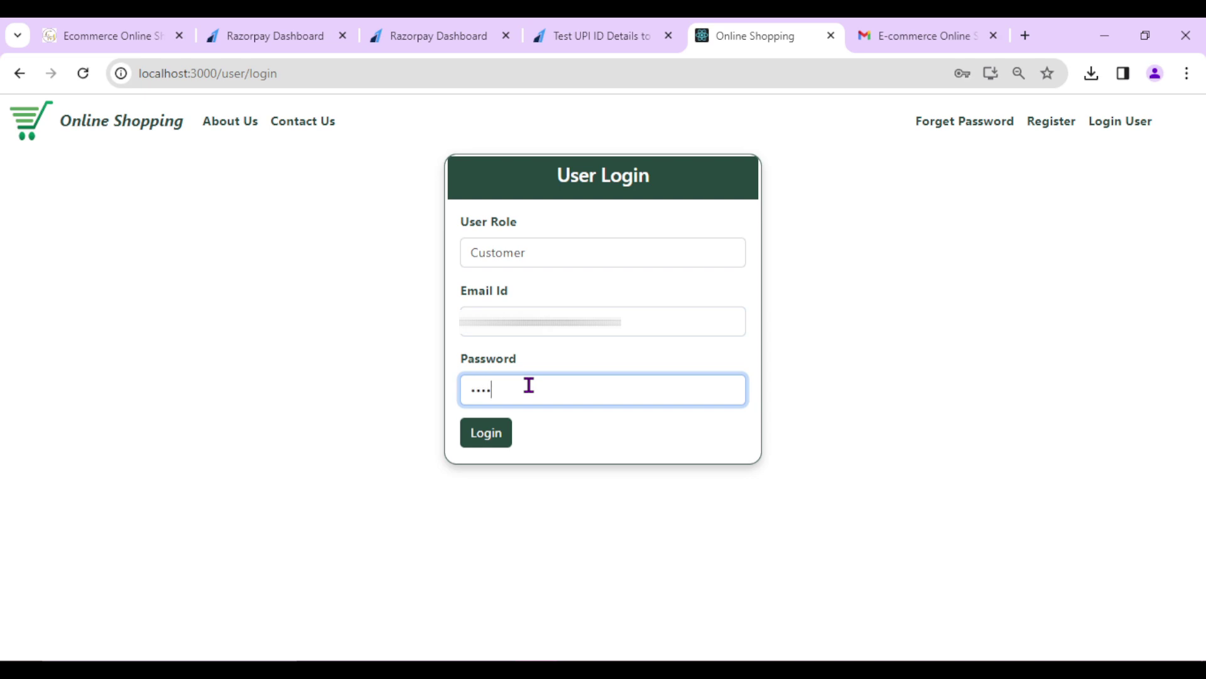
pyautogui.click(483, 439)
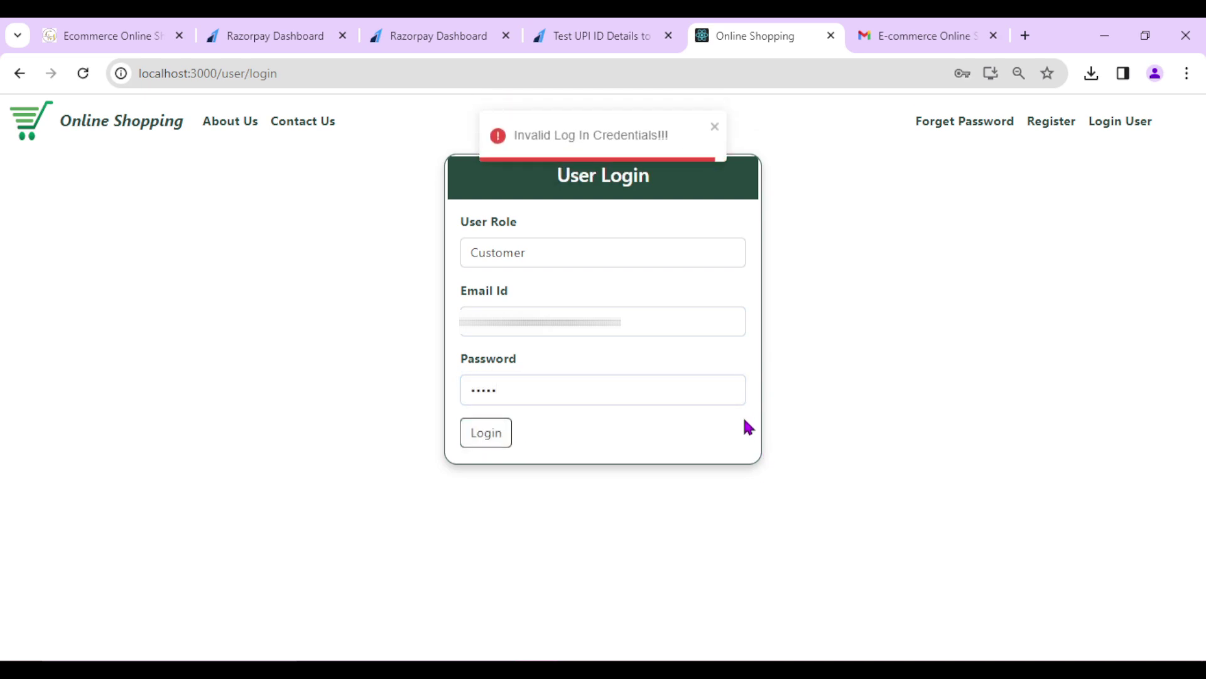
pyautogui.click(515, 392)
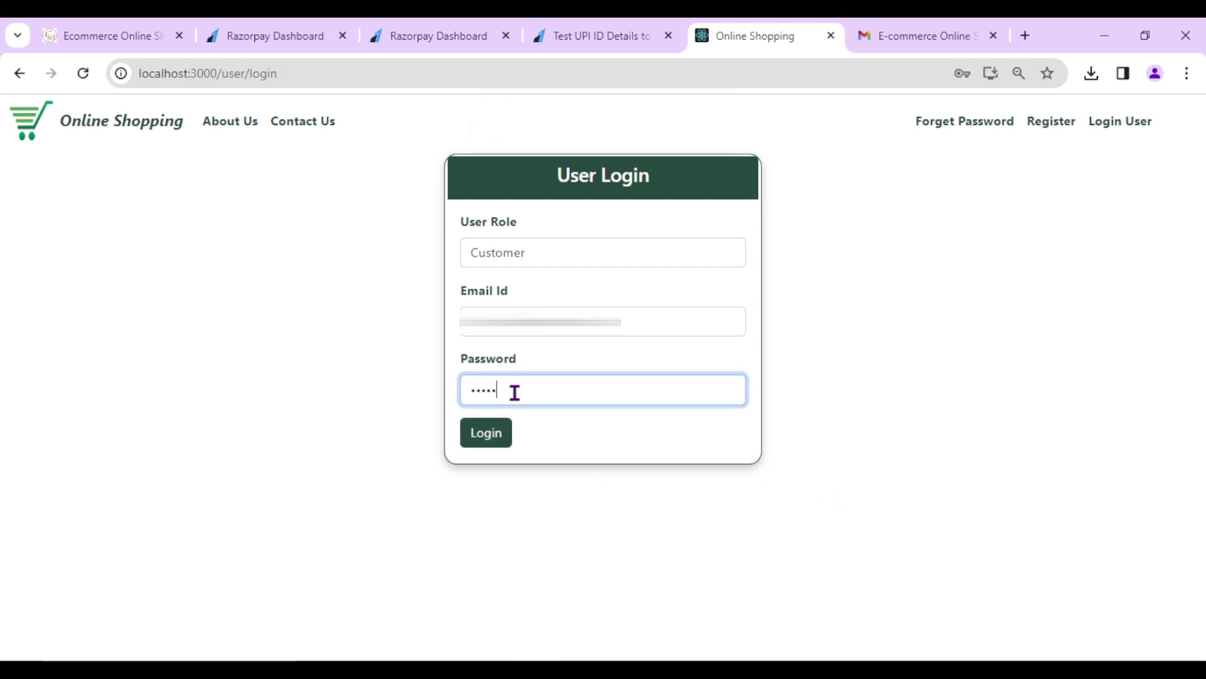
pyautogui.click(482, 436)
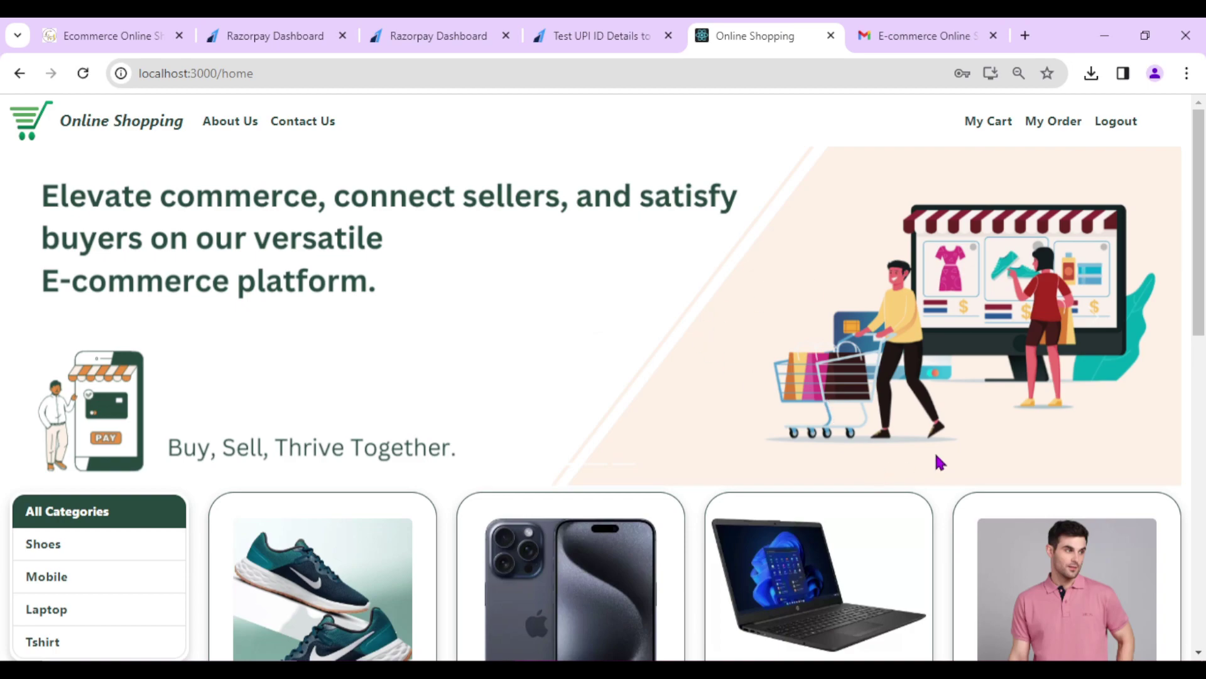
pyautogui.click(993, 135)
pyautogui.click(1062, 128)
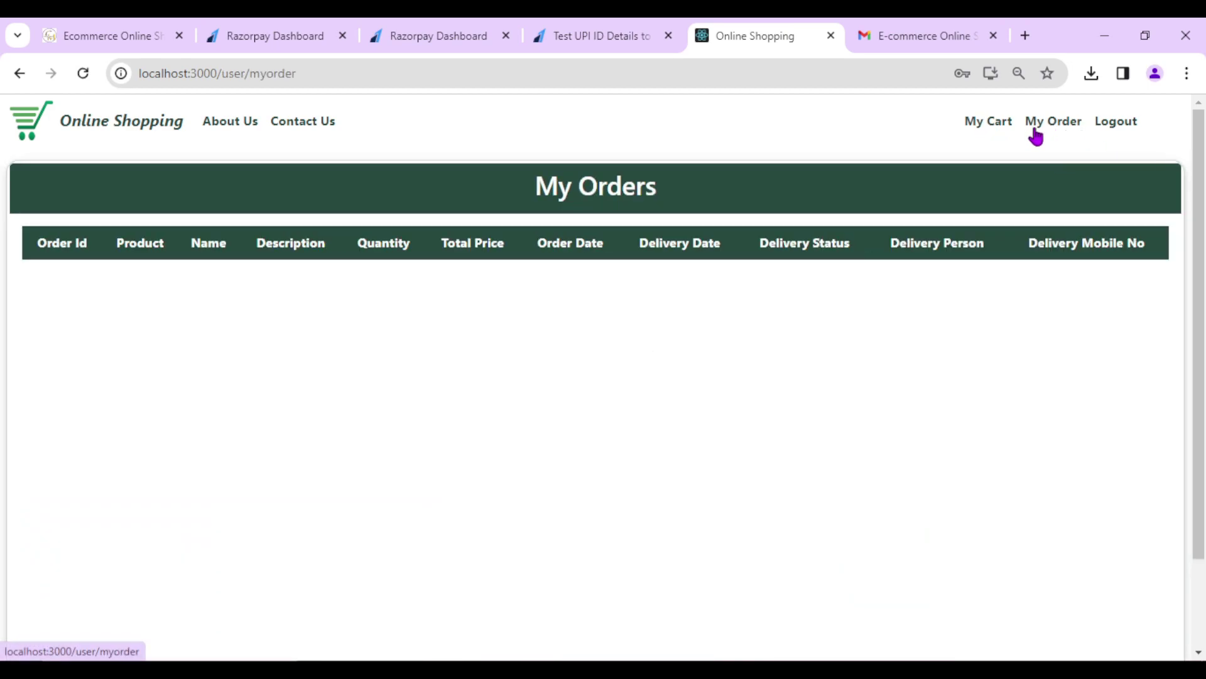
# - Review the My Cart and My Orders pages, then return to the home page
pyautogui.click(963, 127)
pyautogui.scroll(-2, 1026, 439)
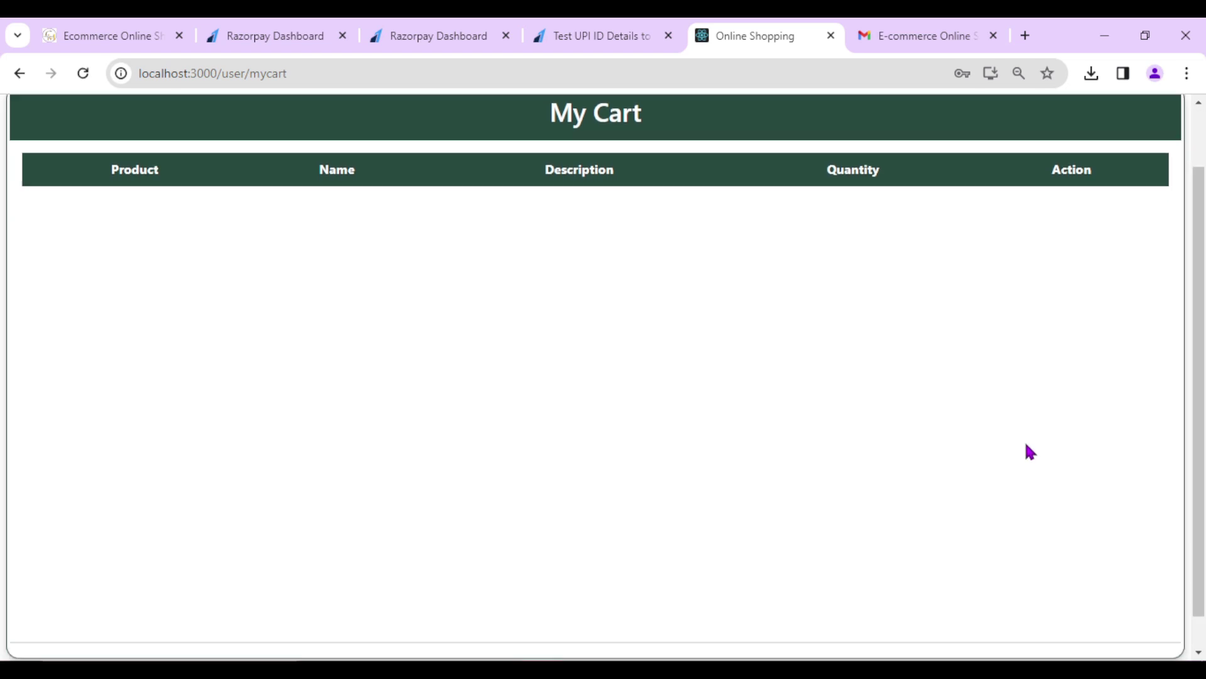
pyautogui.scroll(2, 1026, 440)
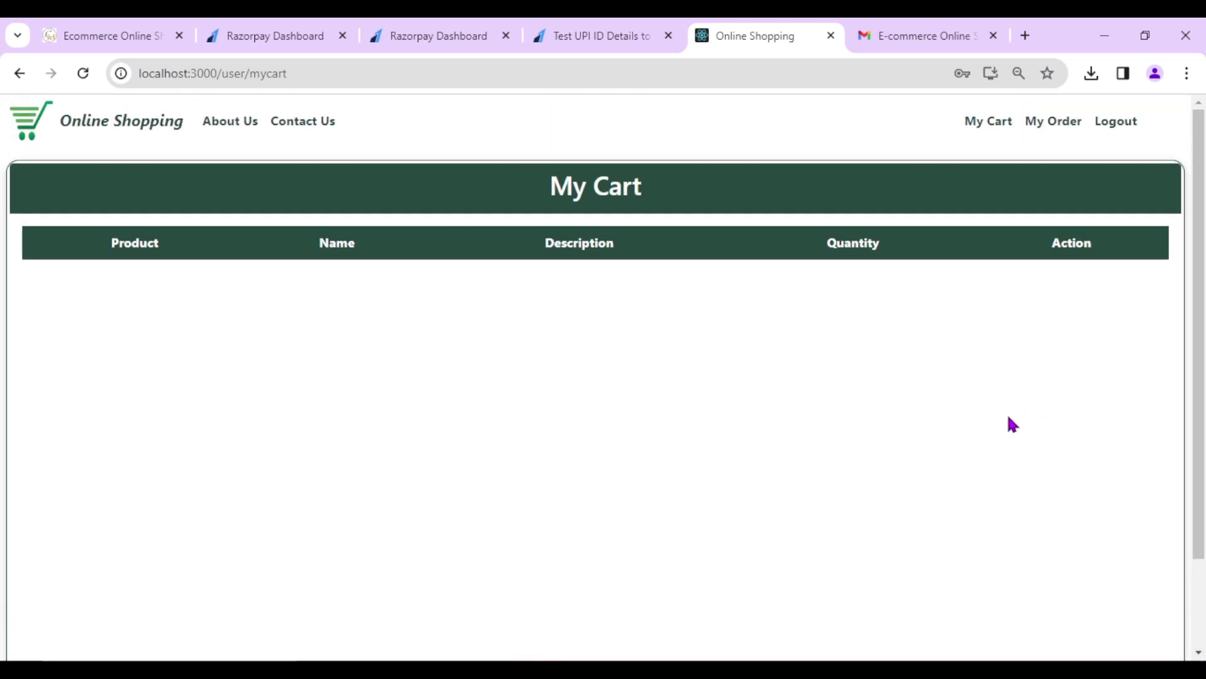
pyautogui.click(1053, 121)
pyautogui.scroll(-2, 980, 405)
pyautogui.scroll(2, 917, 402)
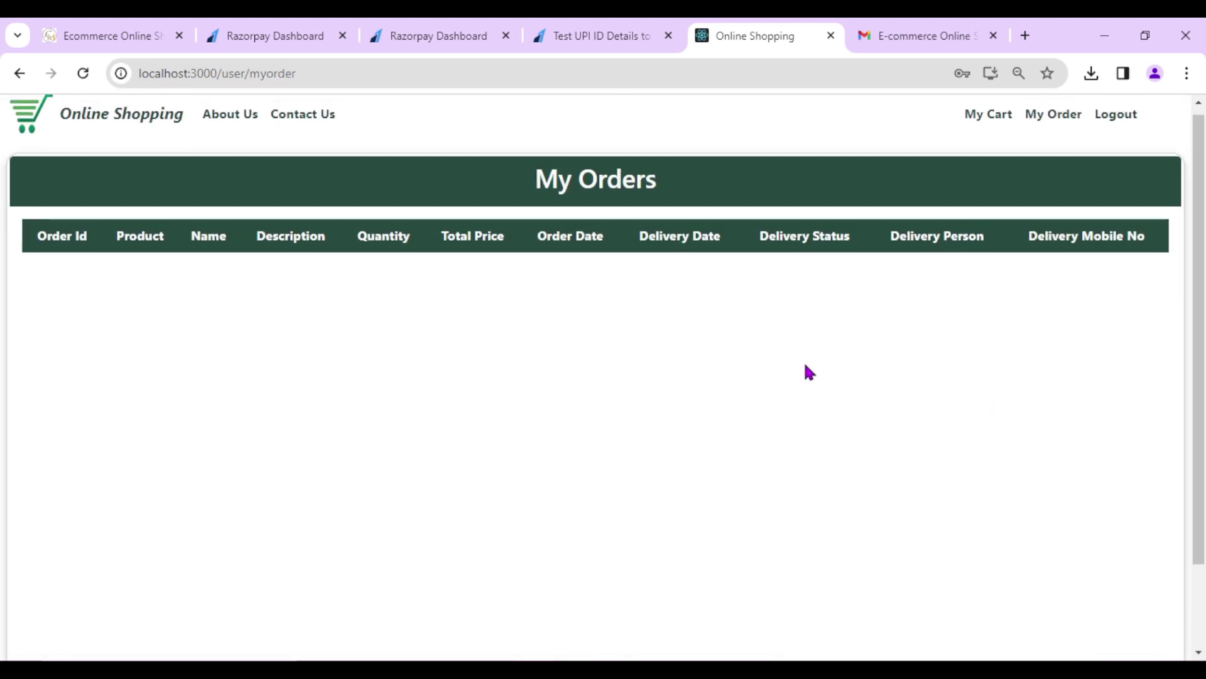
pyautogui.click(112, 128)
# - Add the Nike Running Shoes (Revolution 6, Blue) to the cart with quantity 1
pyautogui.scroll(-3, 390, 506)
pyautogui.scroll(-4, 391, 505)
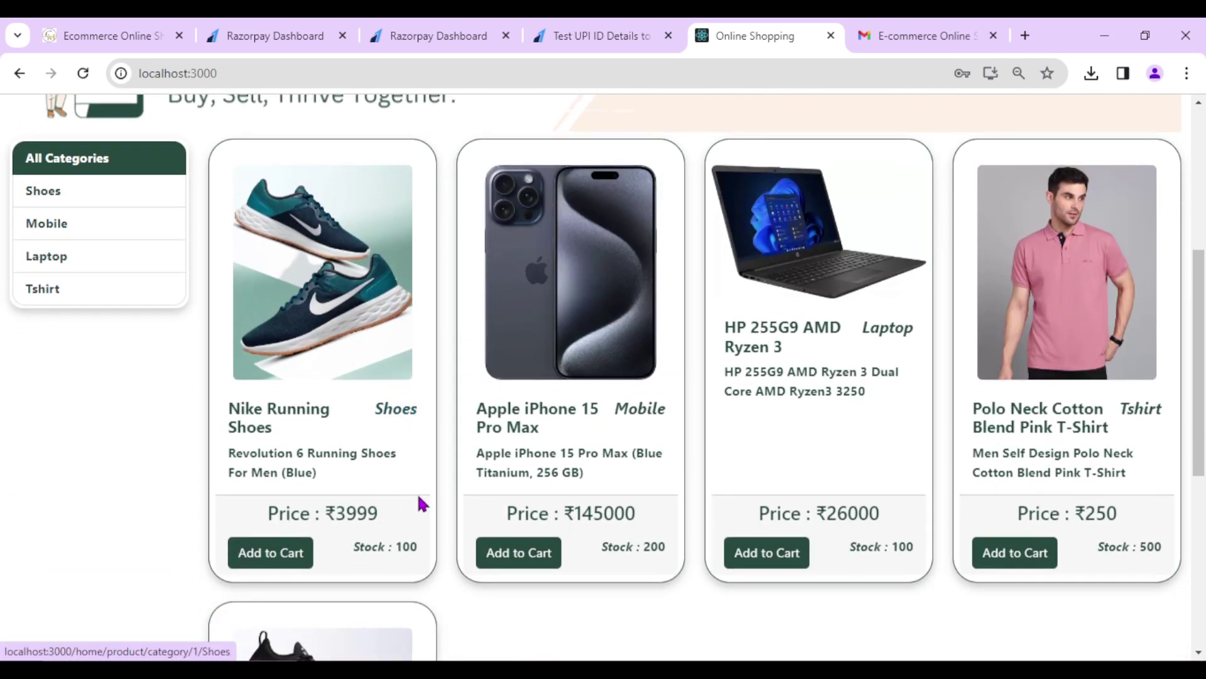
pyautogui.click(266, 472)
pyautogui.click(571, 367)
pyautogui.write('1')
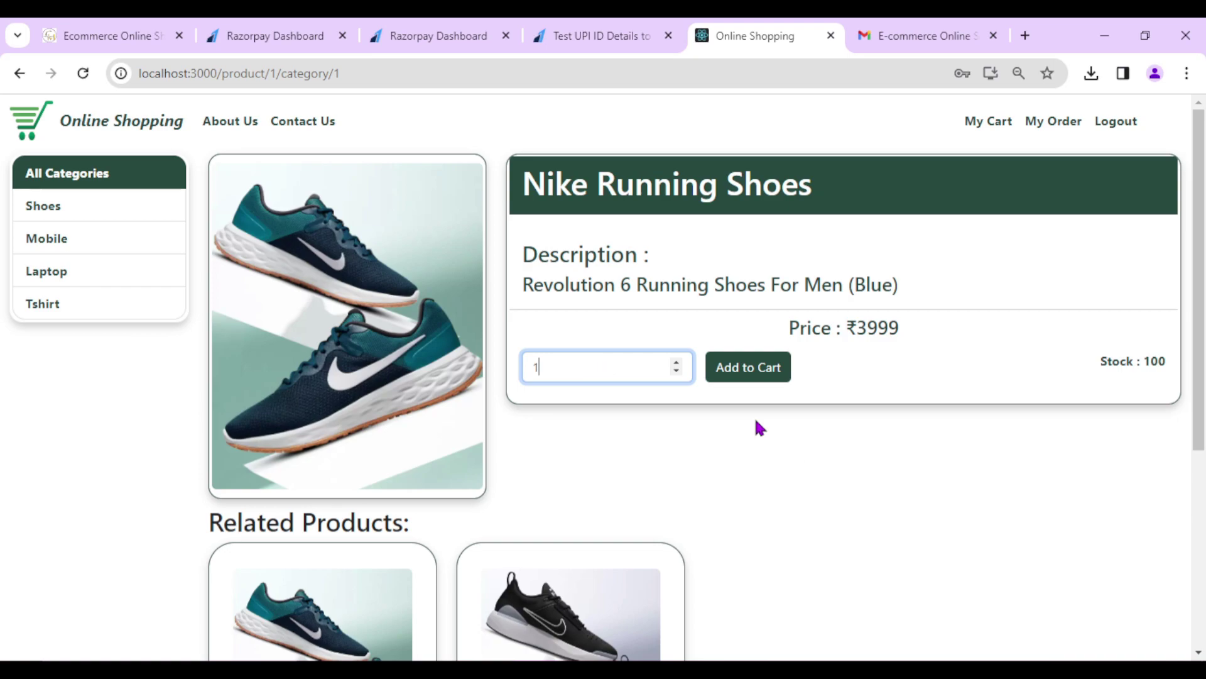
pyautogui.click(739, 366)
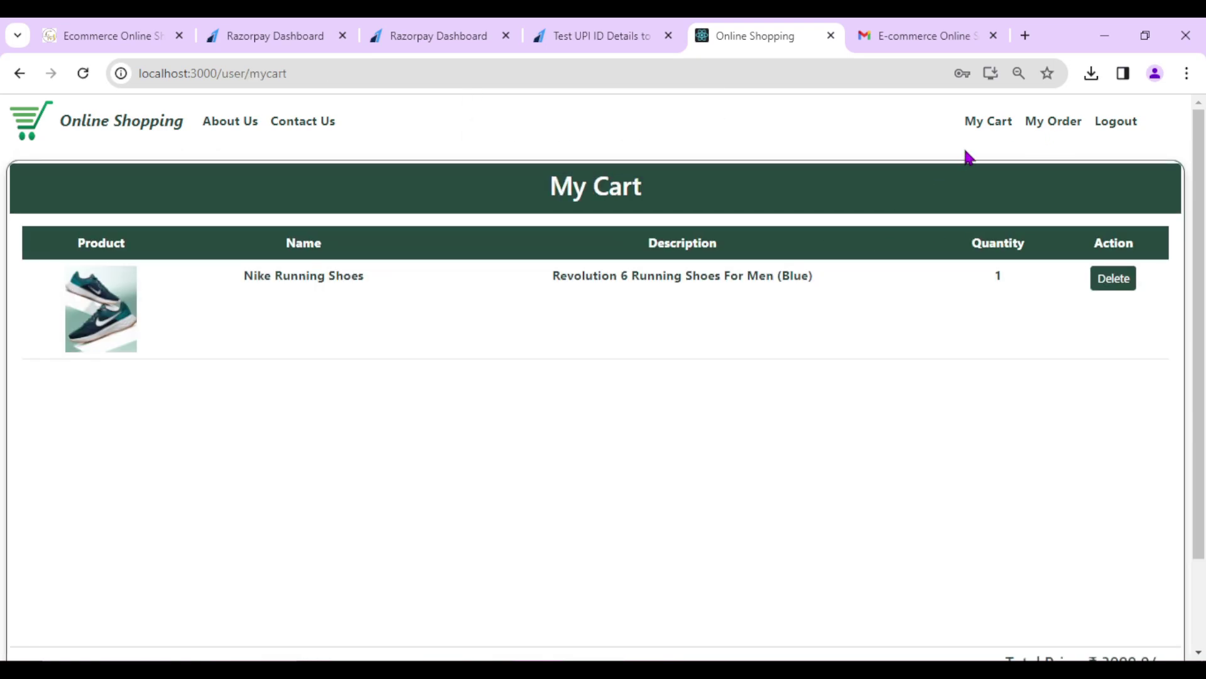
# - Inspect the cart's ₹3999.0 total price by highlighting the amount
pyautogui.moveTo(243, 278); pyautogui.dragTo(379, 276)
pyautogui.scroll(-2, 502, 345)
pyautogui.scroll(1, 729, 387)
pyautogui.scroll(-1, 879, 478)
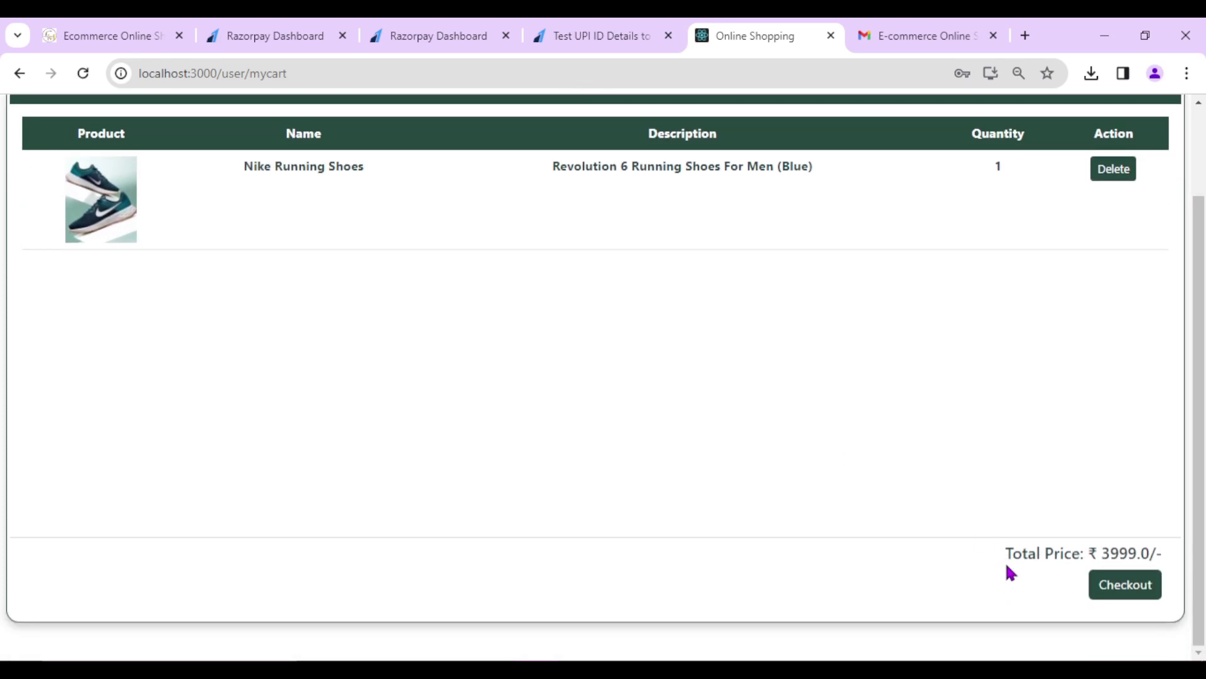
pyautogui.moveTo(1004, 557); pyautogui.dragTo(1179, 560)
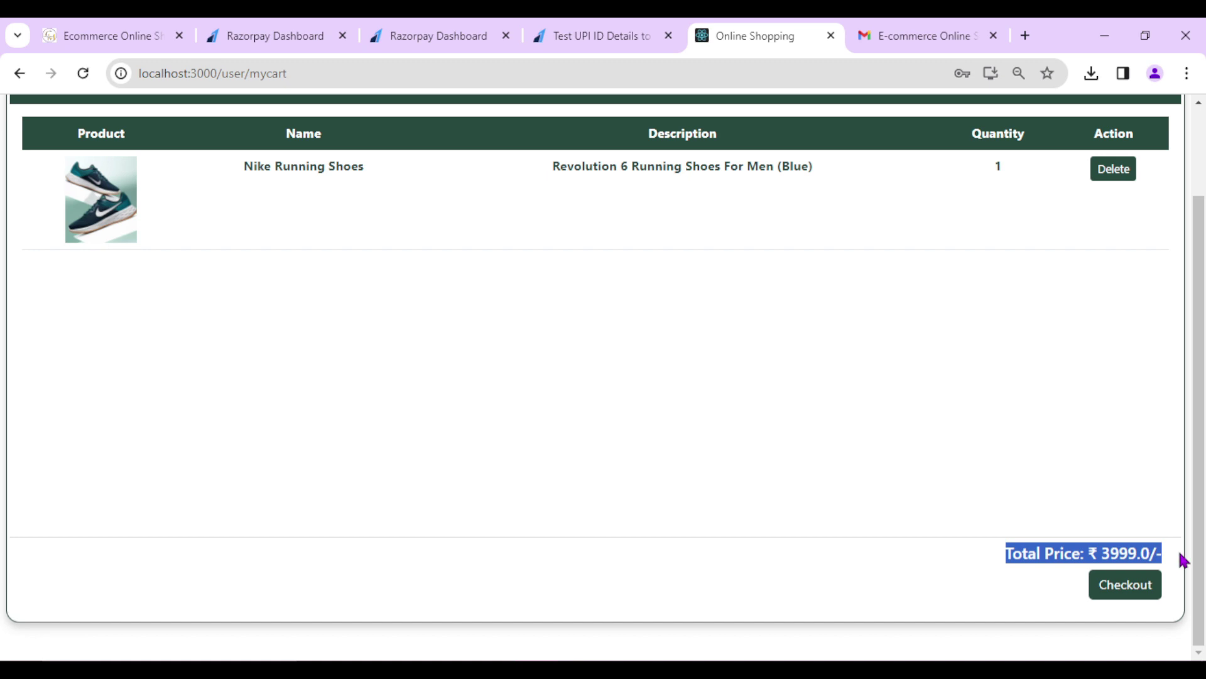
pyautogui.click(1180, 560)
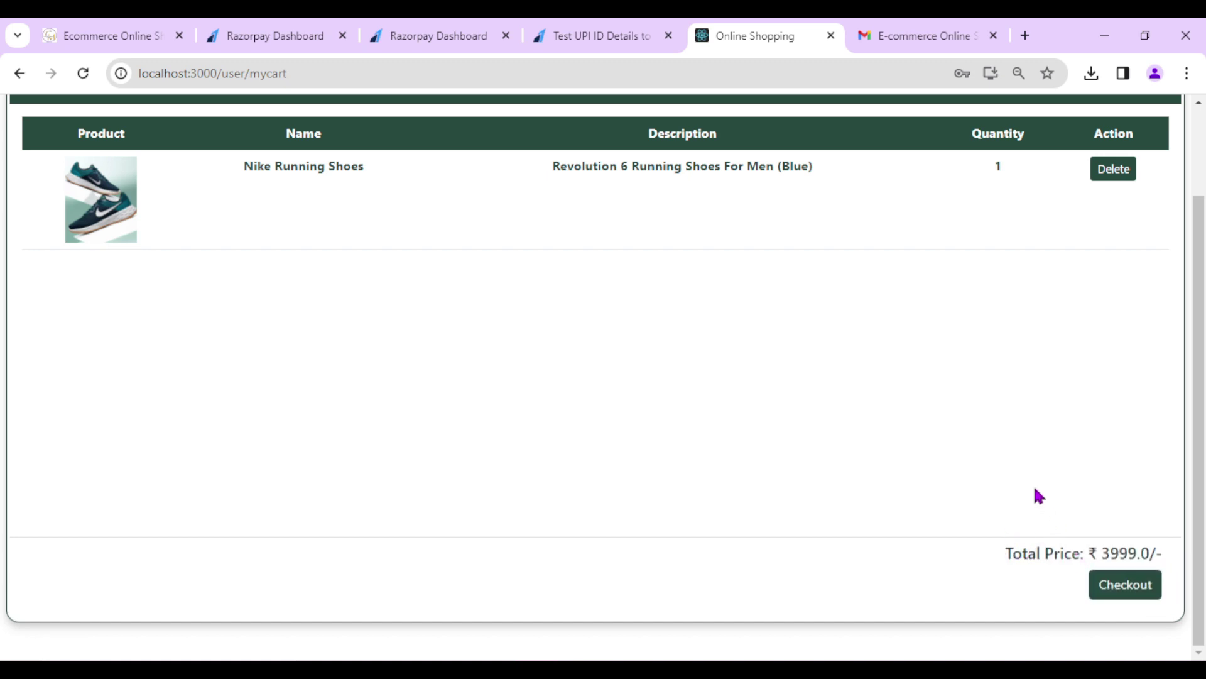
pyautogui.scroll(2, 911, 515)
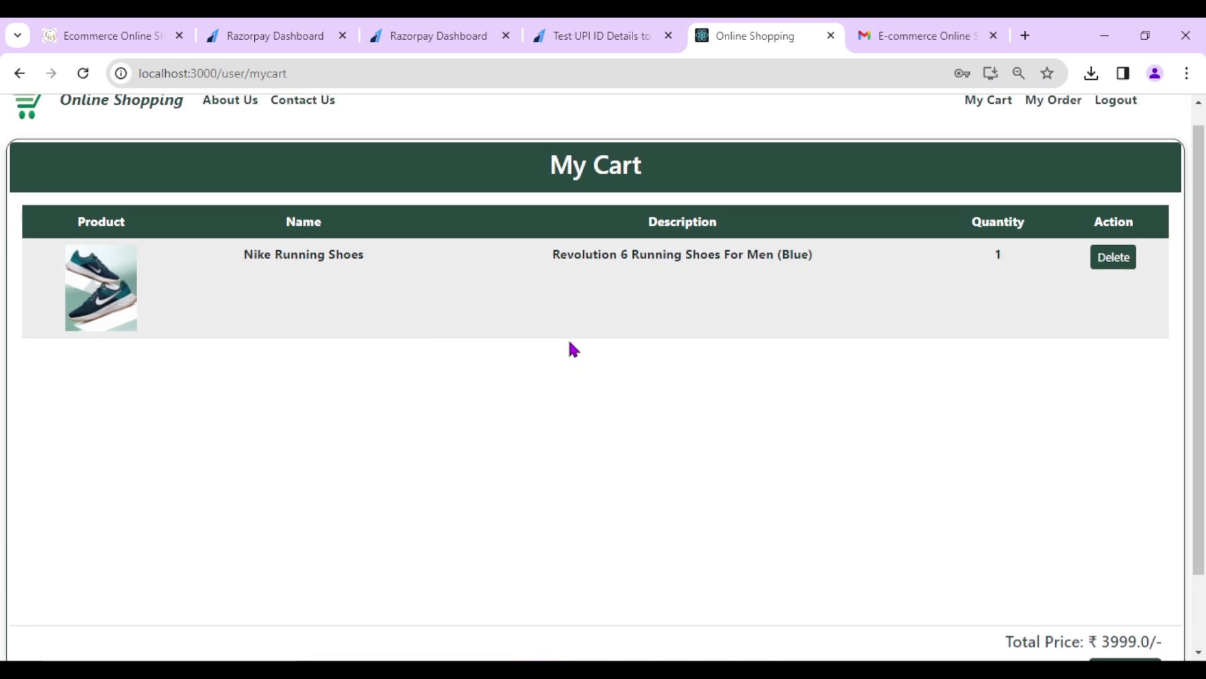
pyautogui.scroll(-2, 980, 522)
pyautogui.moveTo(998, 556); pyautogui.dragTo(1136, 553)
pyautogui.doubleClick(1141, 553)
pyautogui.click(1131, 557)
pyautogui.doubleClick(1131, 558)
pyautogui.click(1080, 585)
pyautogui.scroll(2, 730, 452)
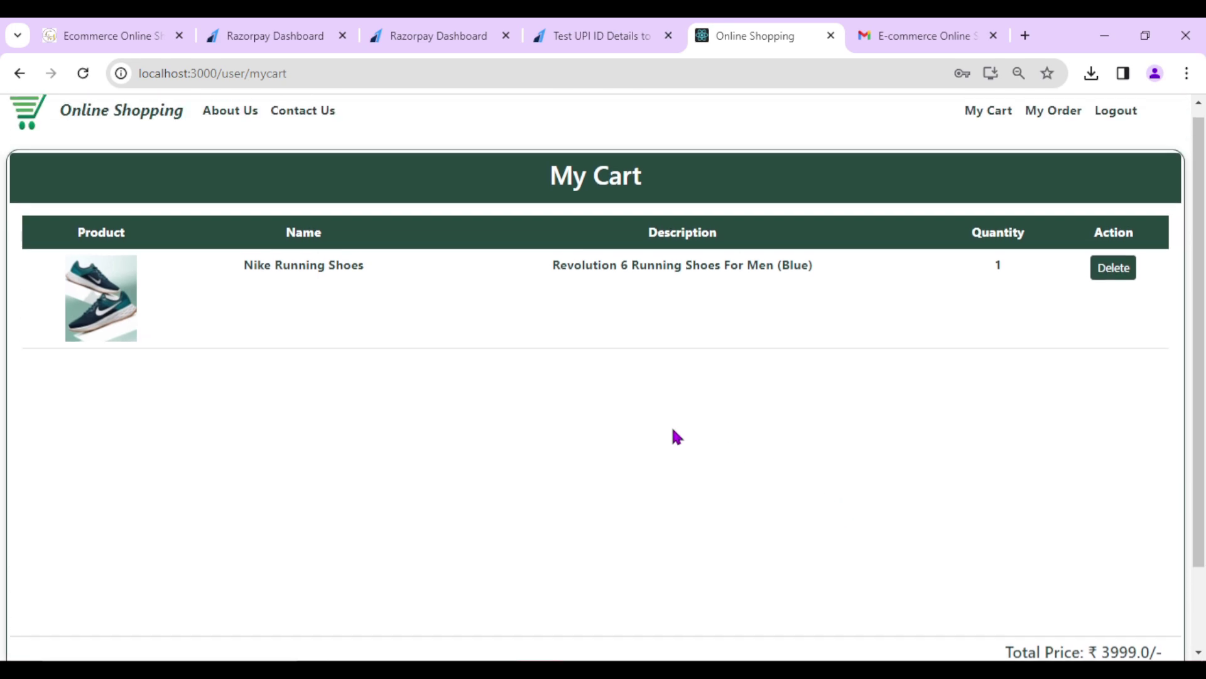
# - Add the Running Shoes For Men (Black) to the cart from its product page
pyautogui.click(80, 118)
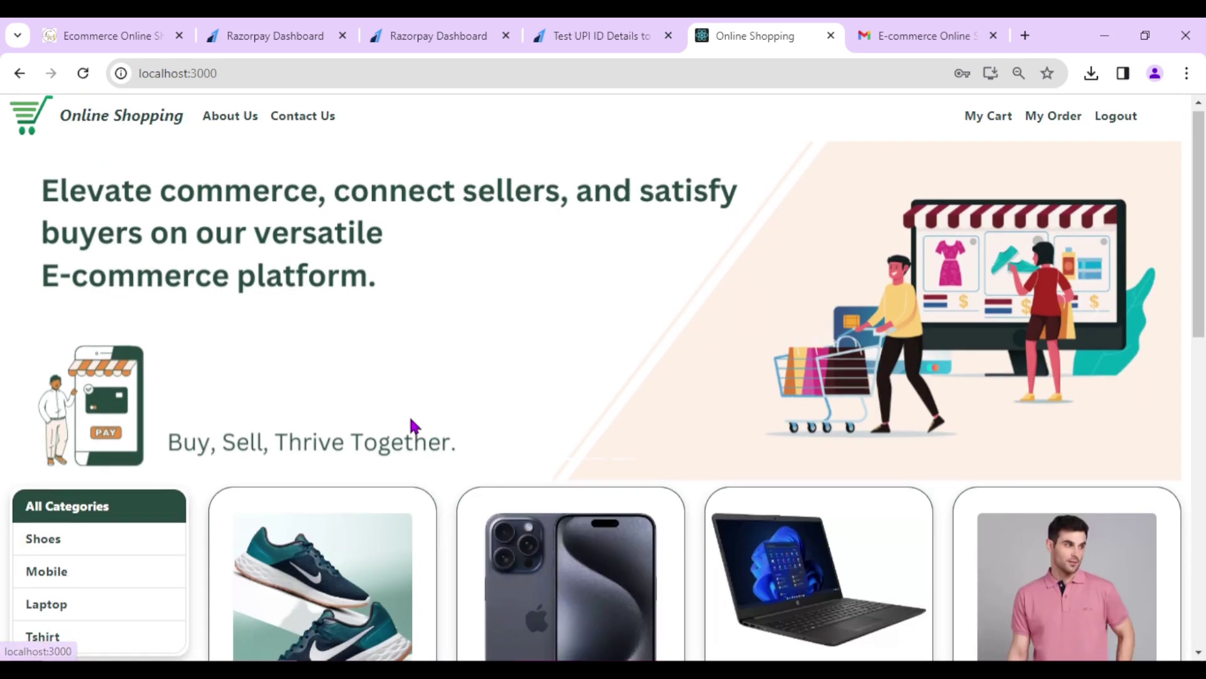
pyautogui.scroll(-5, 565, 445)
pyautogui.scroll(-3, 660, 409)
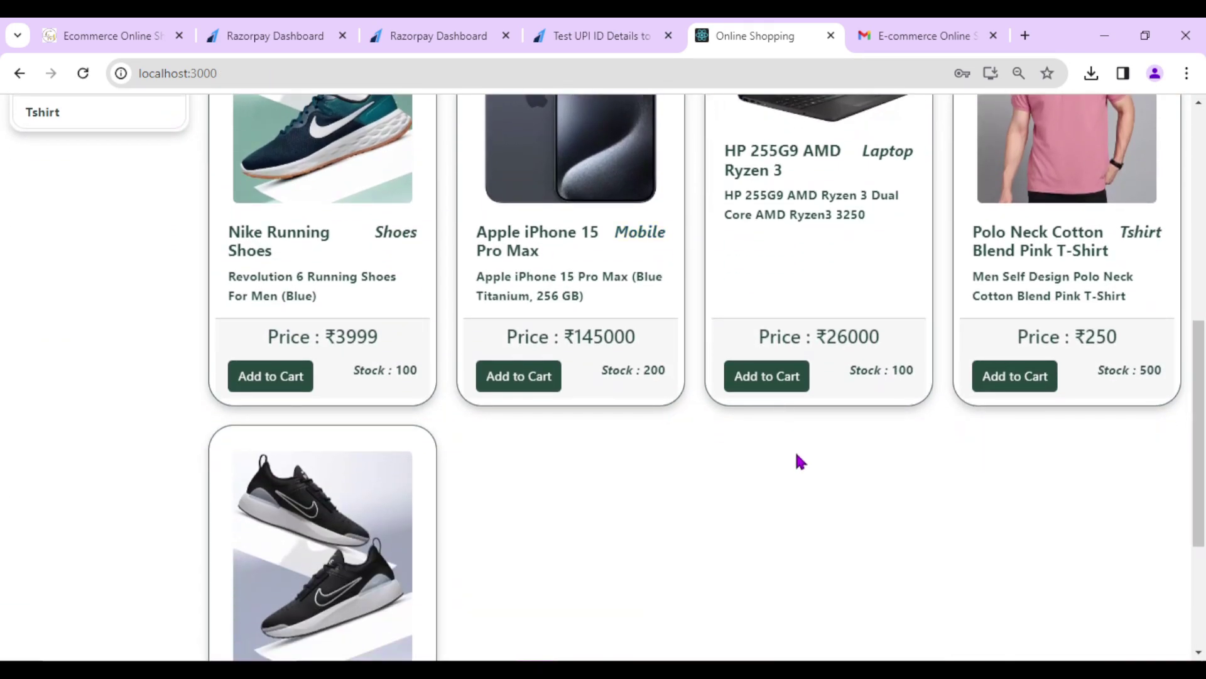
pyautogui.scroll(-4, 799, 461)
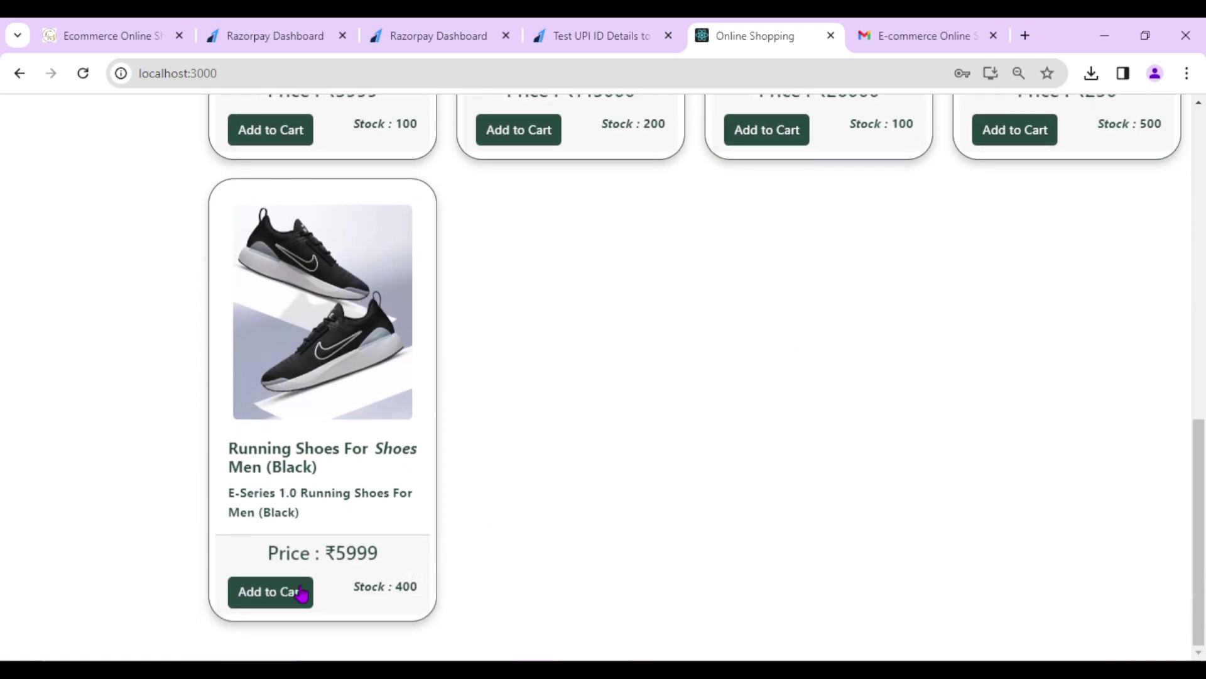
pyautogui.click(372, 579)
pyautogui.click(644, 377)
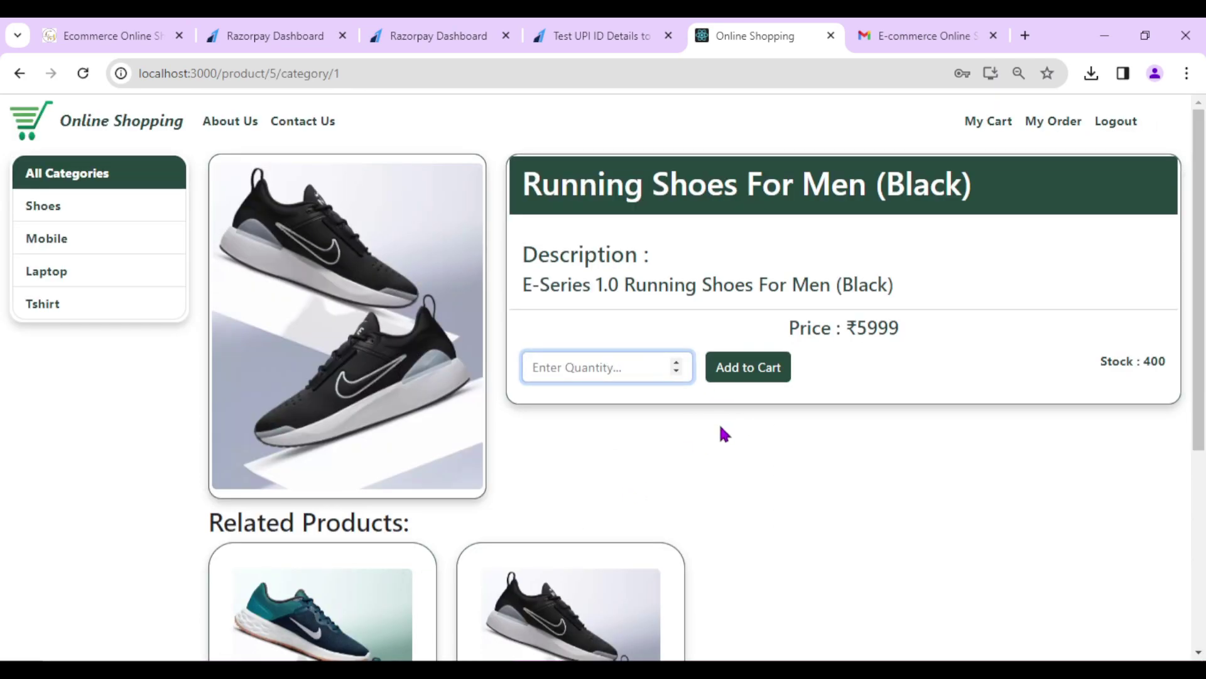
pyautogui.write('1')
pyautogui.click(753, 376)
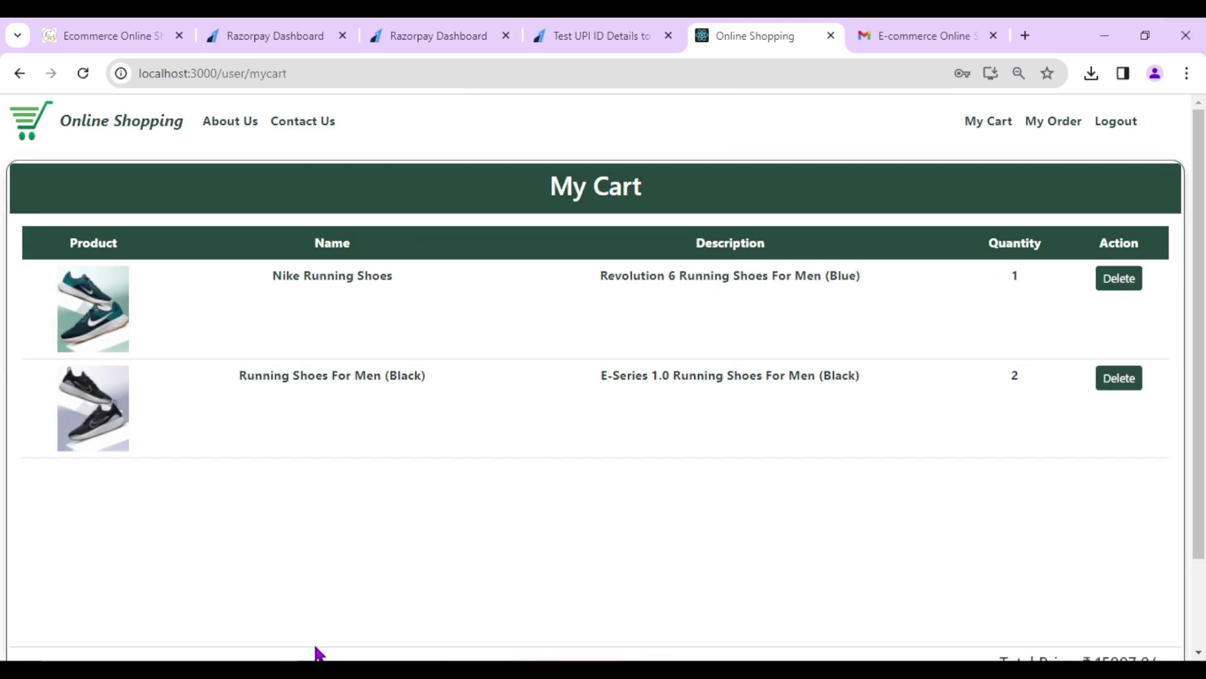
# - Confirm the cart total now reads ₹15997.0
pyautogui.scroll(-2, 598, 519)
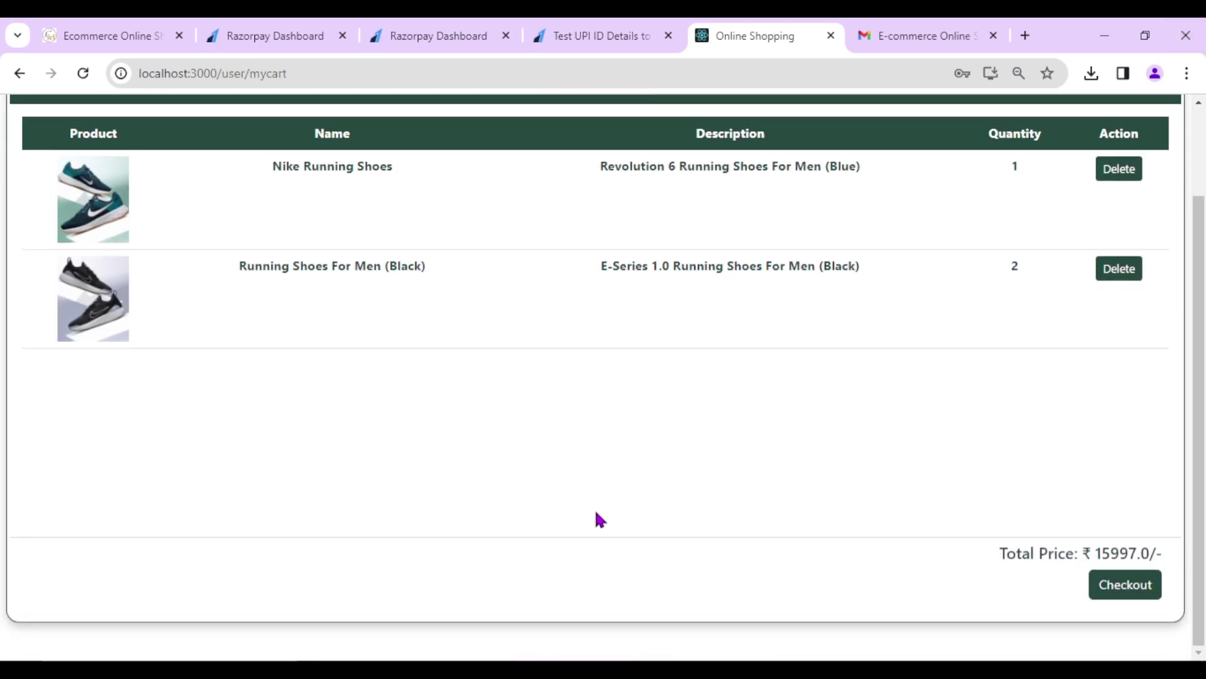
pyautogui.doubleClick(1107, 552)
pyautogui.click(1107, 552)
pyautogui.scroll(2, 969, 506)
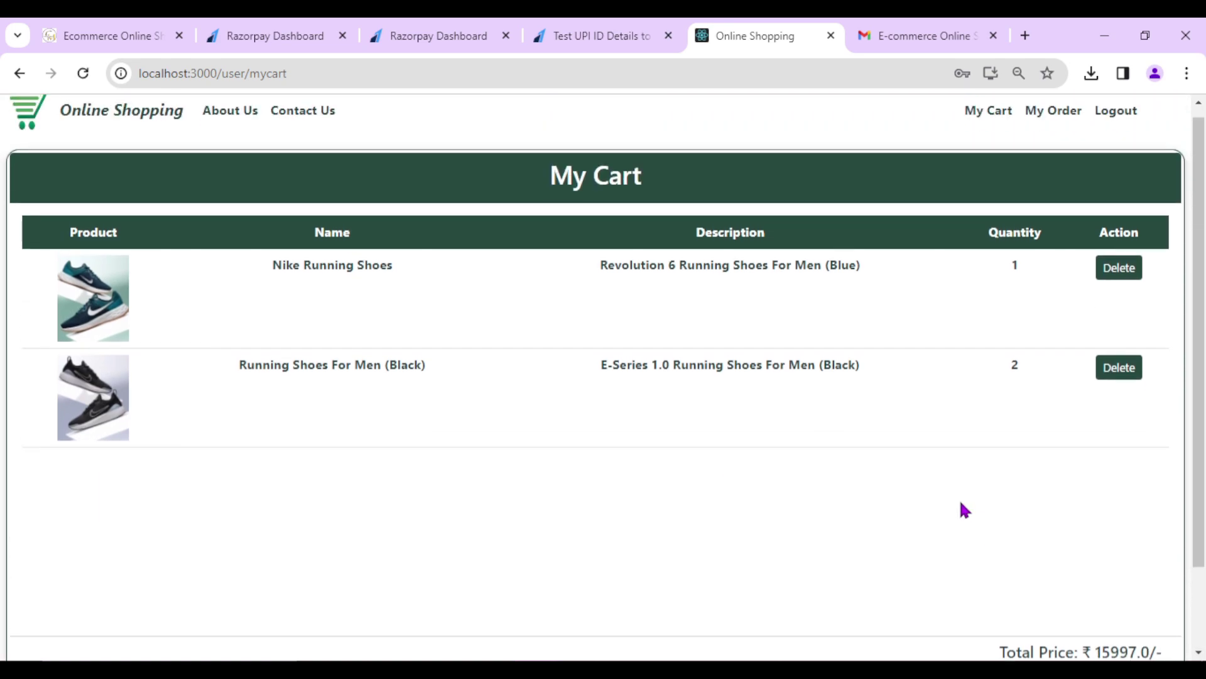
# - Delete the black running shoes from My Cart, leaving a 3999.0 total
pyautogui.click(94, 118)
pyautogui.scroll(-7, 781, 471)
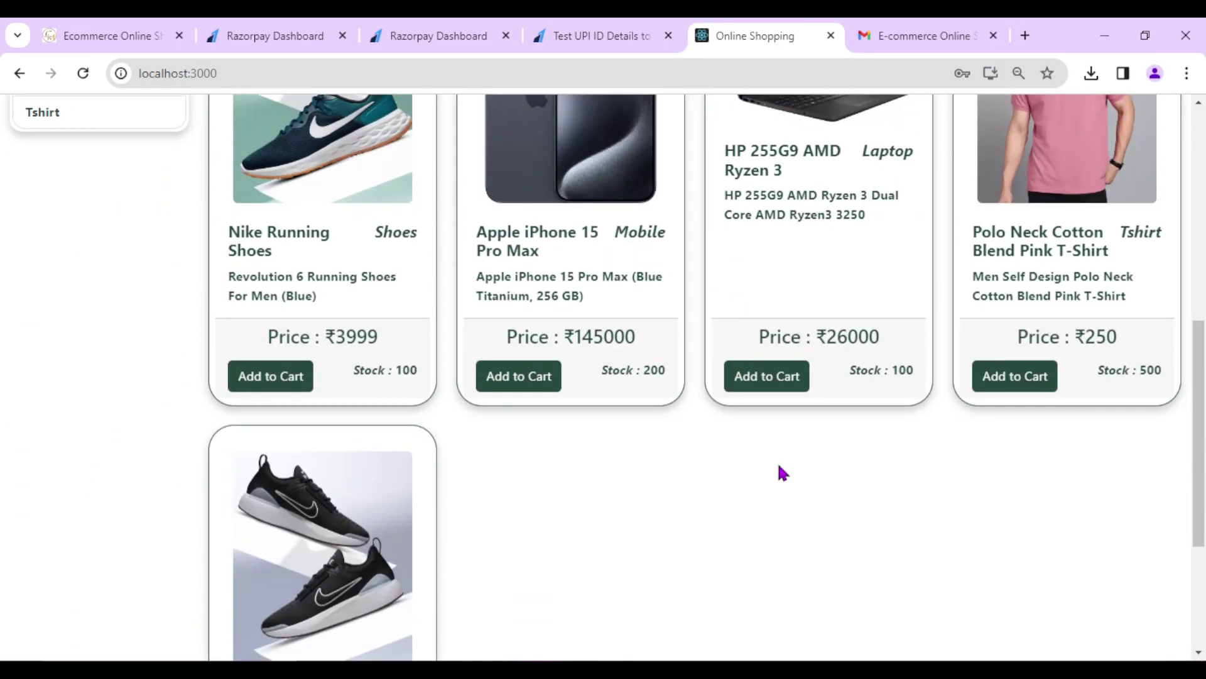
pyautogui.scroll(6, 780, 452)
pyautogui.scroll(2, 883, 193)
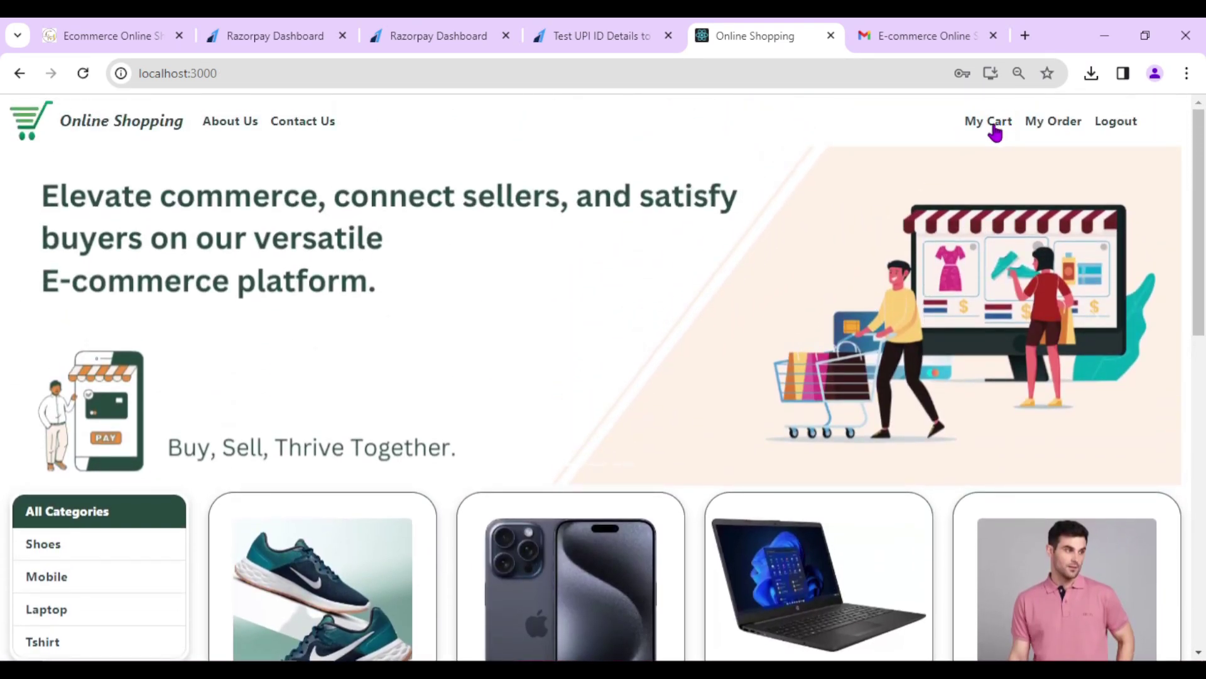
pyautogui.click(991, 122)
pyautogui.scroll(-2, 1043, 525)
pyautogui.scroll(1, 1034, 524)
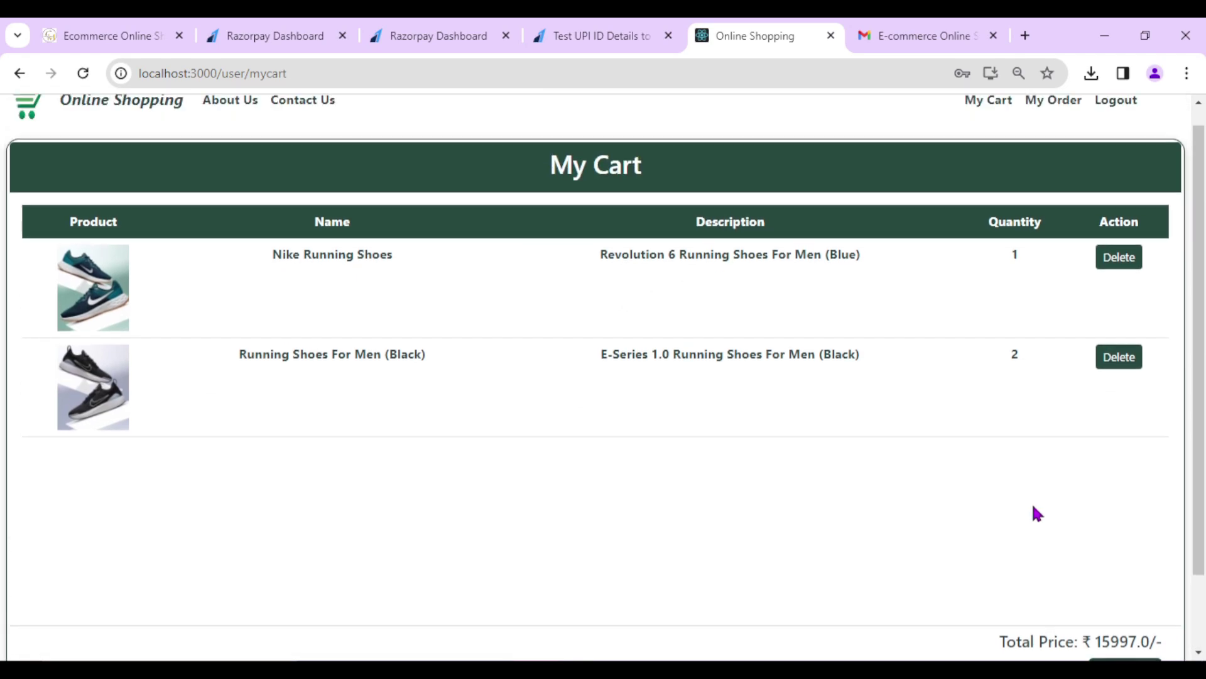
pyautogui.click(1112, 369)
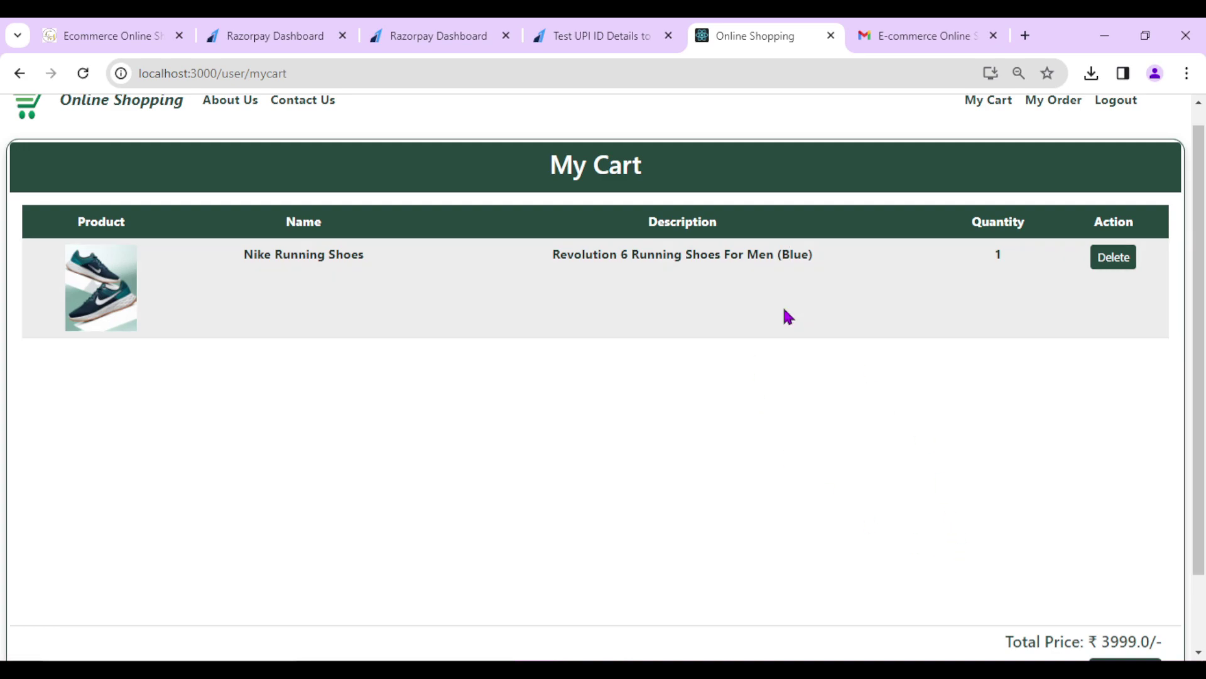
pyautogui.doubleClick(1112, 636)
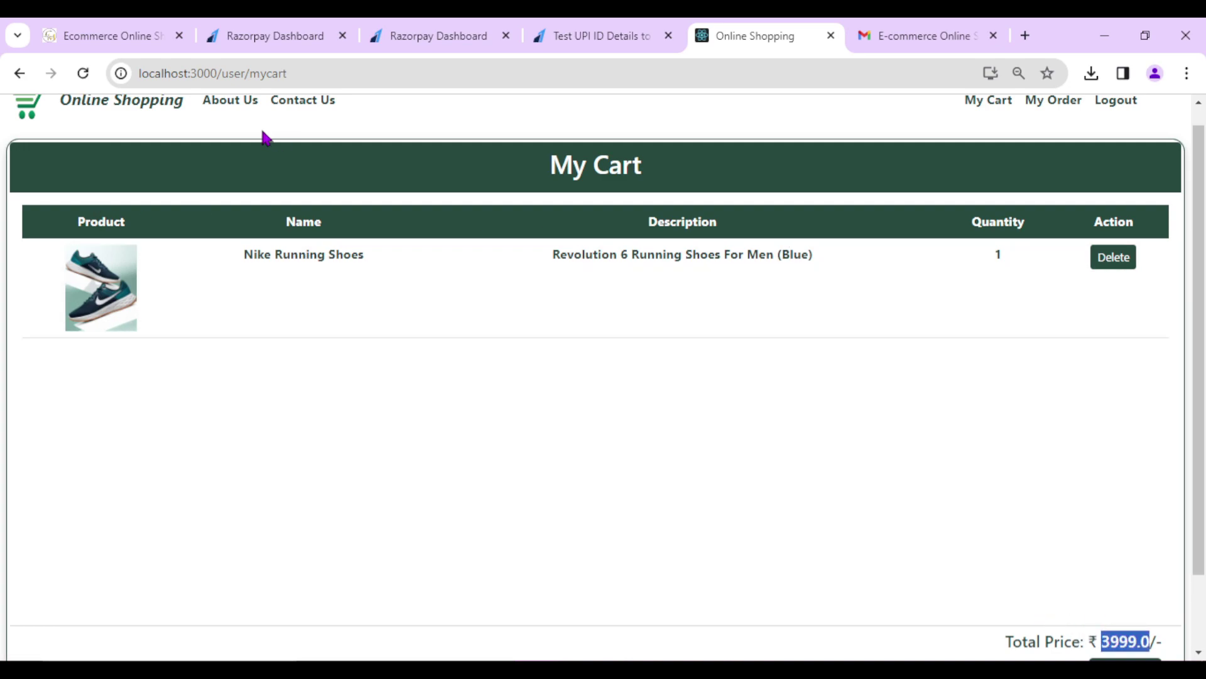
# - Add two Polo Neck Cotton Blend Pink T-Shirts to the cart
pyautogui.click(149, 110)
pyautogui.scroll(-7, 456, 417)
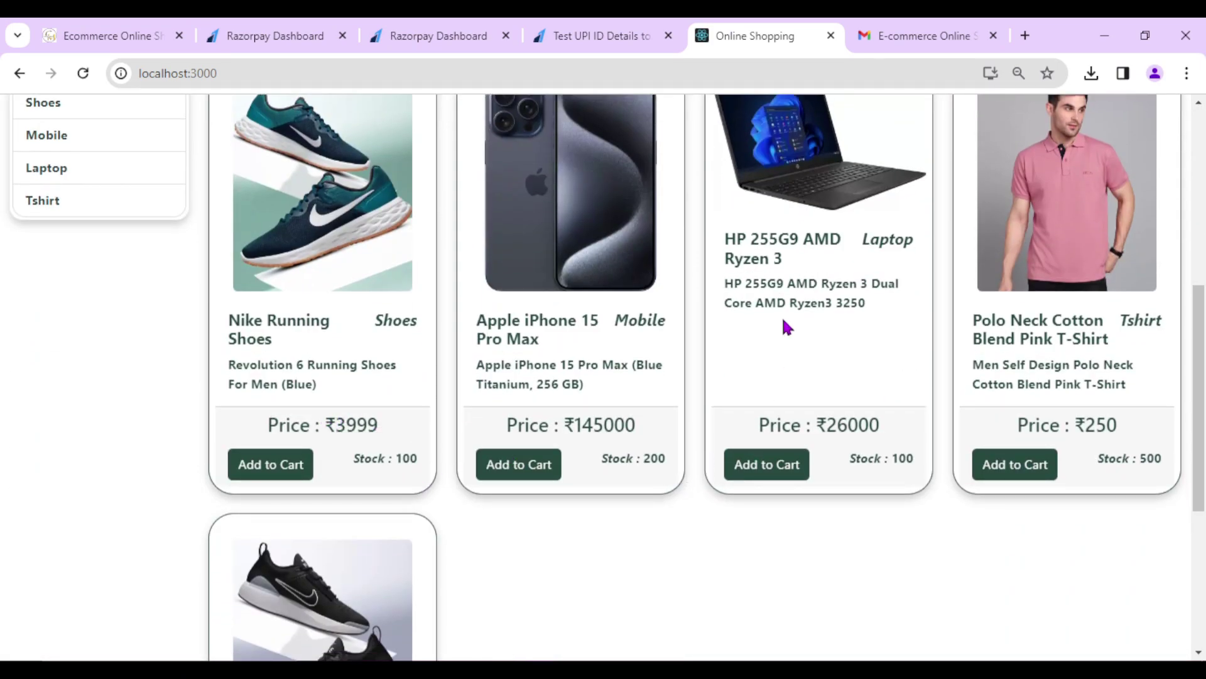
pyautogui.scroll(1, 810, 249)
pyautogui.scroll(-1, 813, 498)
pyautogui.click(1015, 476)
pyautogui.click(575, 365)
pyautogui.write('2')
pyautogui.click(749, 368)
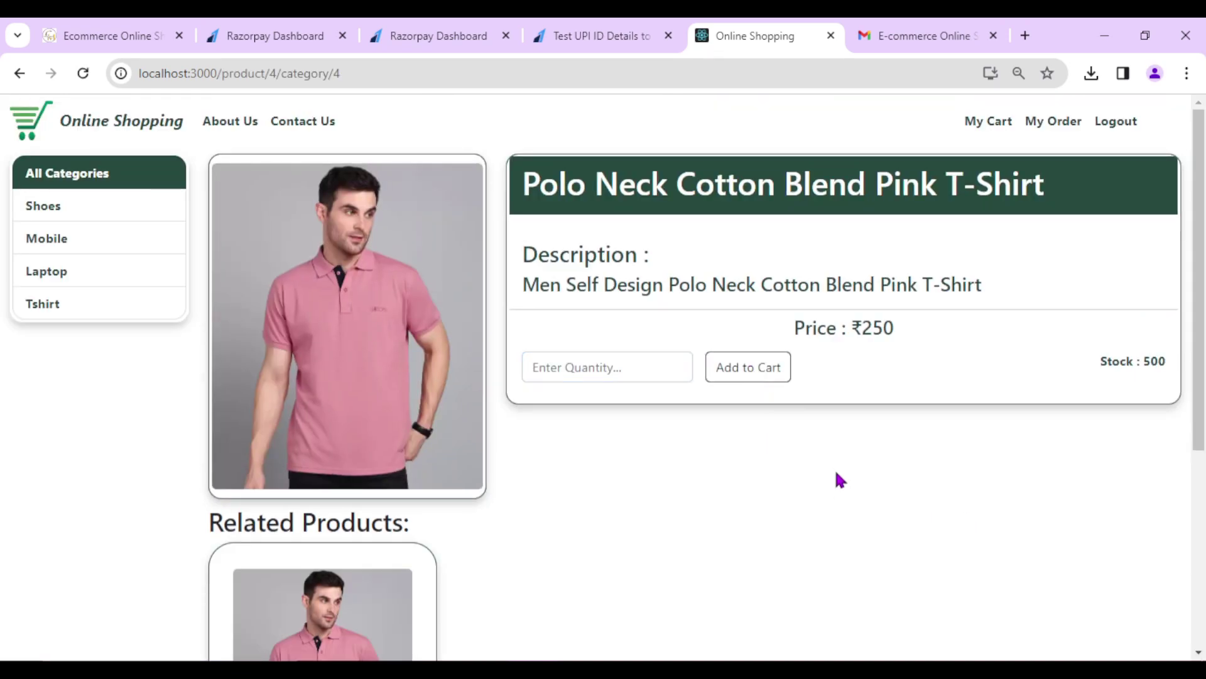
# - Check My Order, then confirm My Cart now totals 4499.0
pyautogui.click(1044, 129)
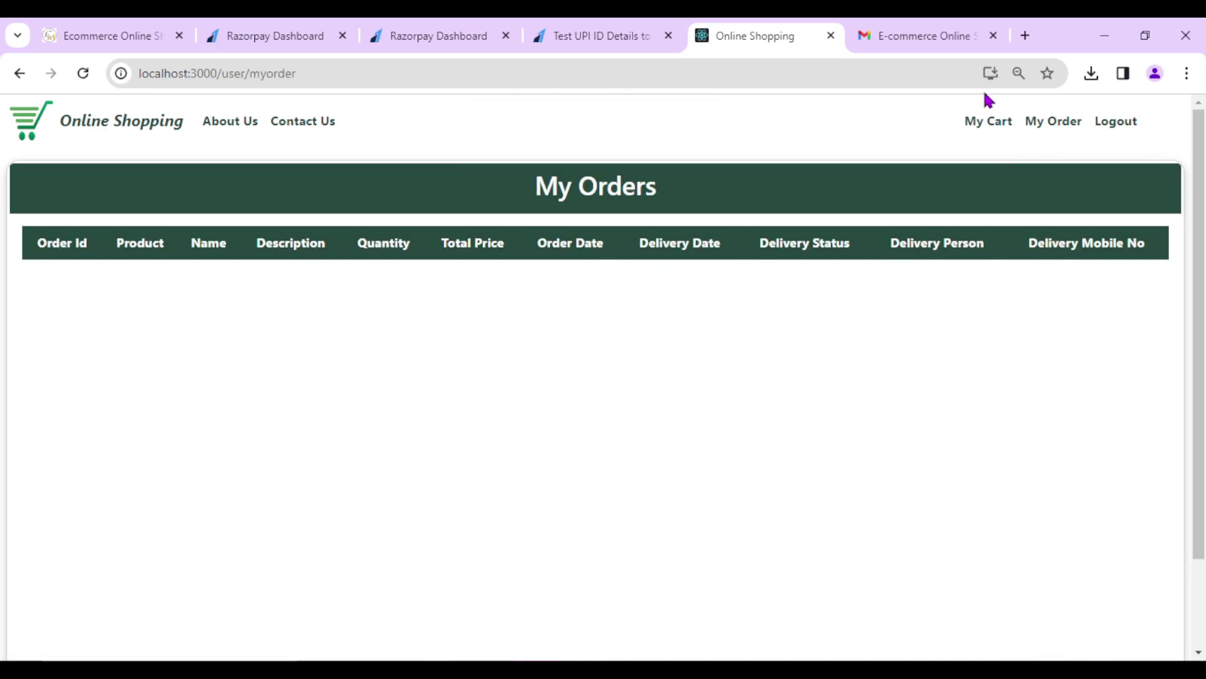
pyautogui.click(967, 124)
pyautogui.scroll(-2, 1024, 408)
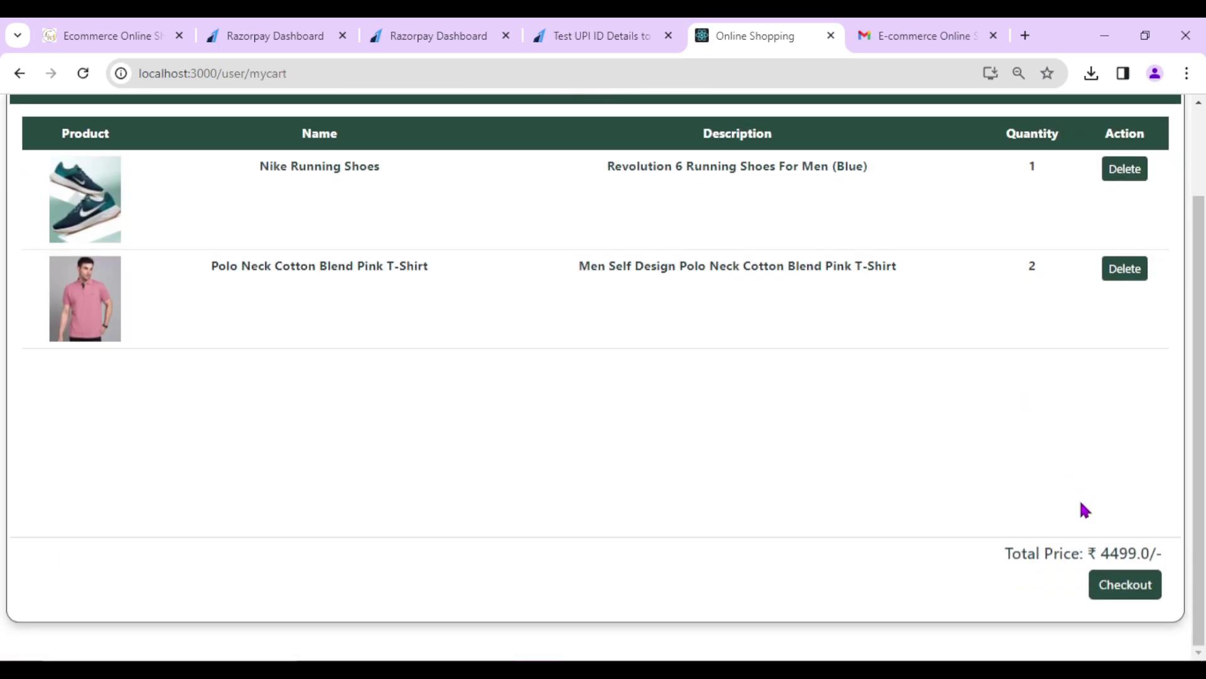
pyautogui.doubleClick(1111, 556)
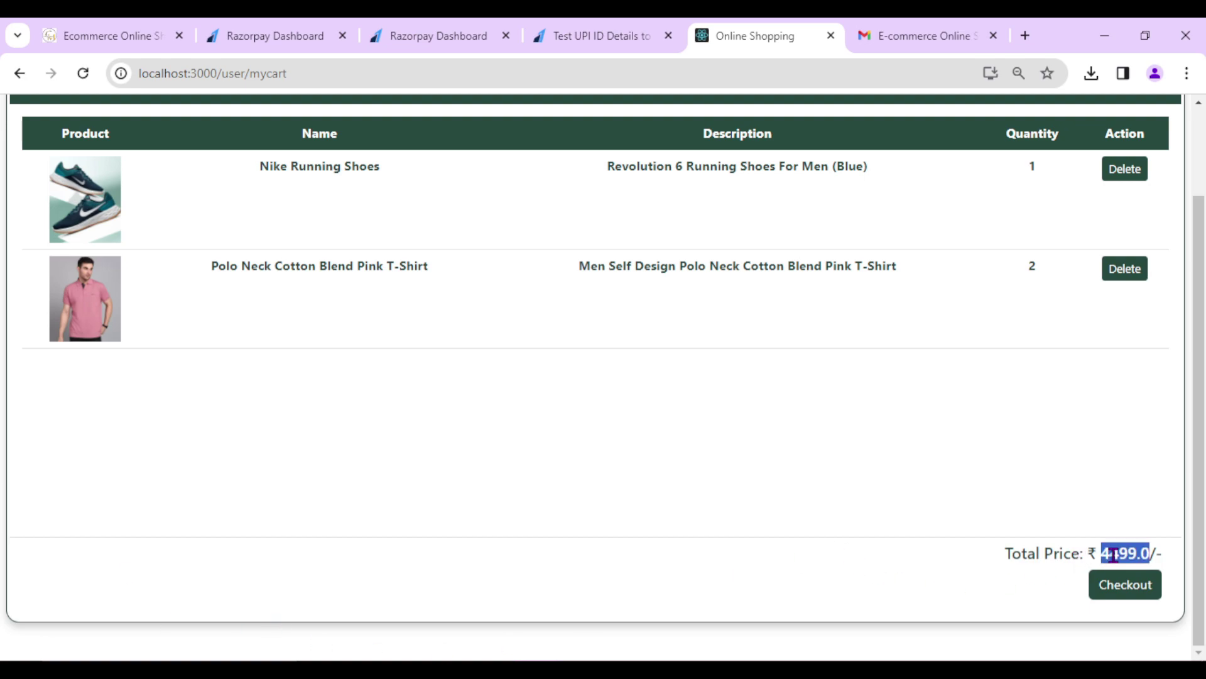
pyautogui.click(1007, 514)
# - Browse the Razorpay payment options for the ₹4,499 cart
pyautogui.scroll(1, 1007, 514)
pyautogui.scroll(-1, 1008, 514)
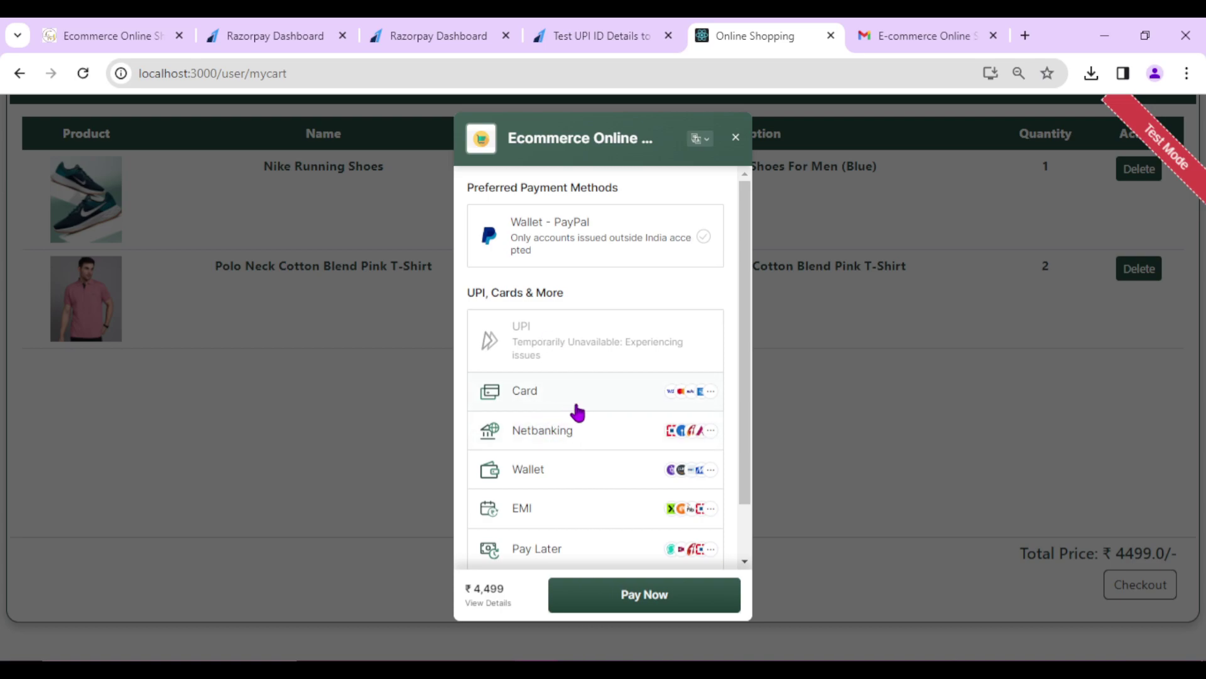
pyautogui.scroll(-1, 558, 454)
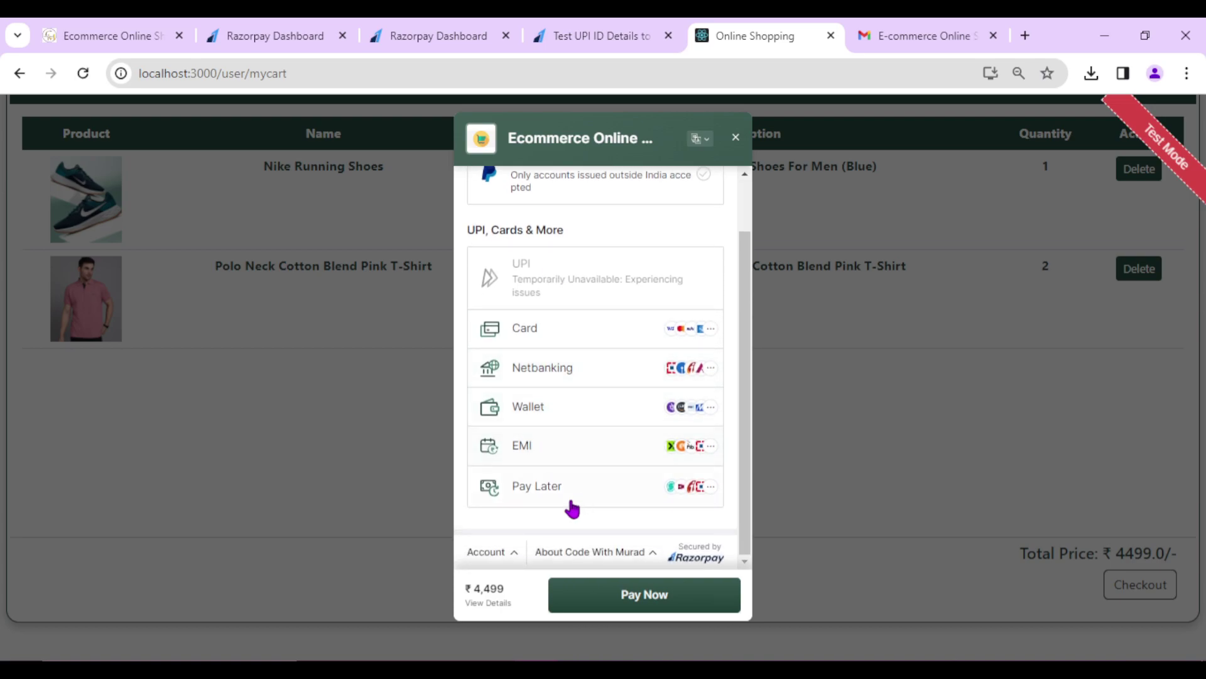
pyautogui.scroll(1, 584, 477)
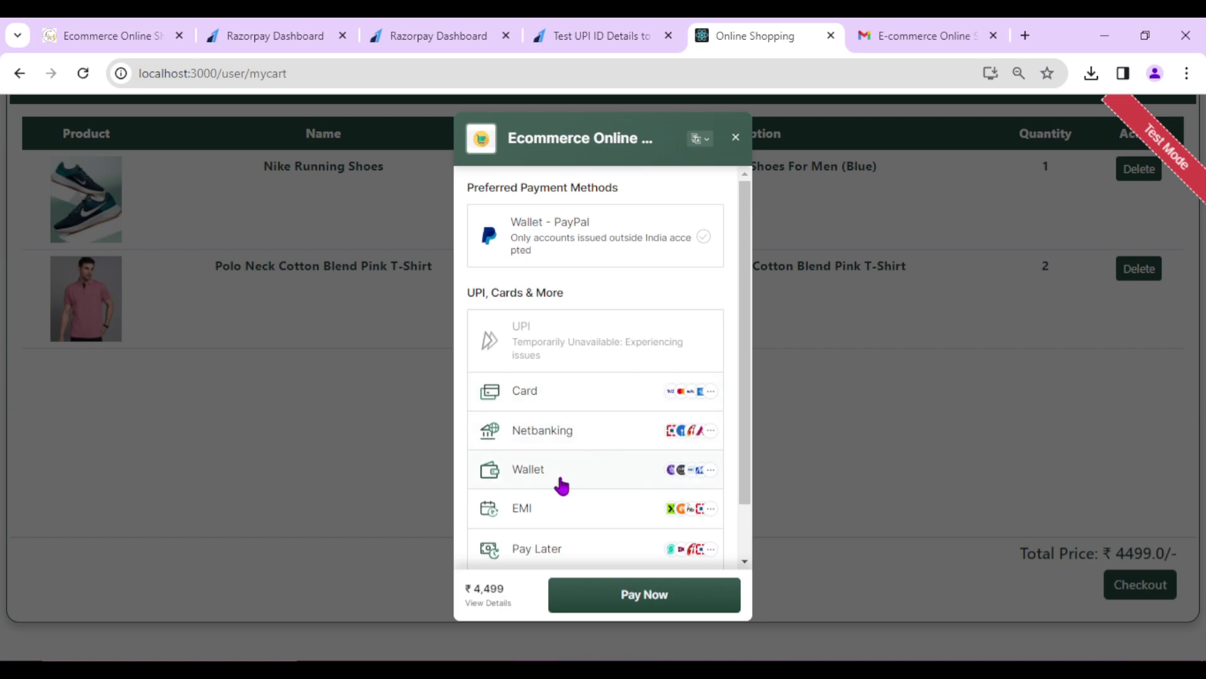
pyautogui.scroll(-1, 561, 486)
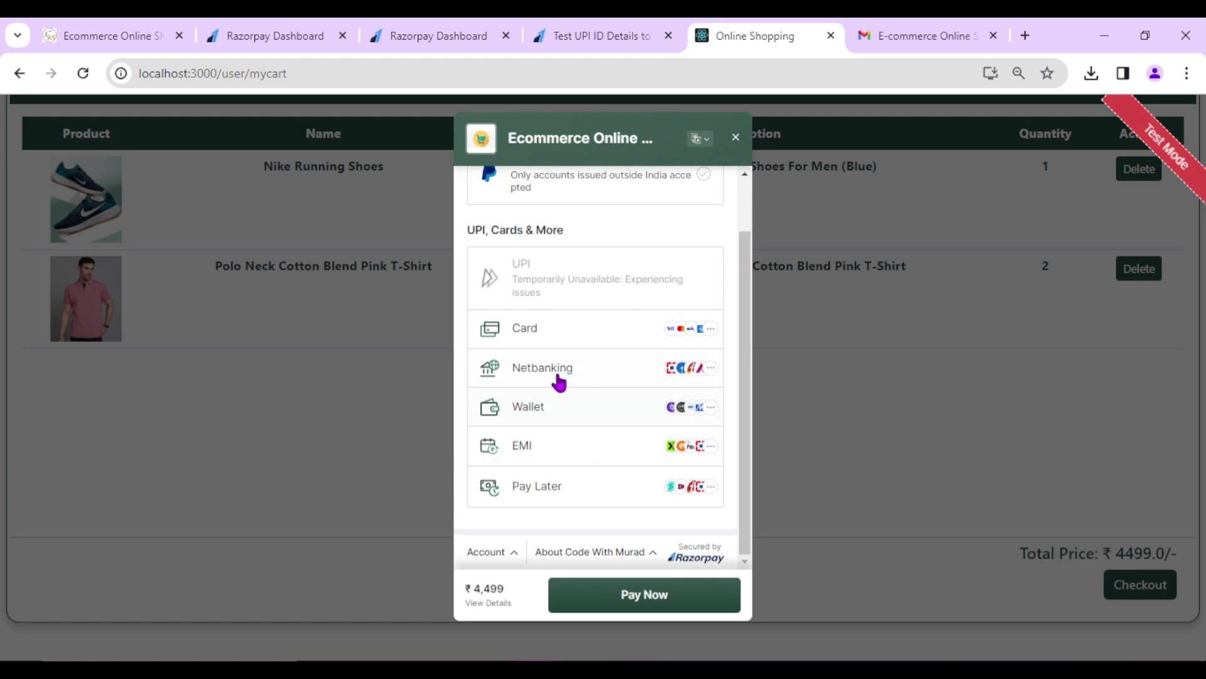
# - Choose Card to get the Add New Card form with the holder's name prefilled
pyautogui.click(567, 332)
pyautogui.click(561, 234)
pyautogui.click(564, 280)
pyautogui.click(548, 233)
pyautogui.click(560, 282)
pyautogui.moveTo(560, 282); pyautogui.dragTo(468, 285)
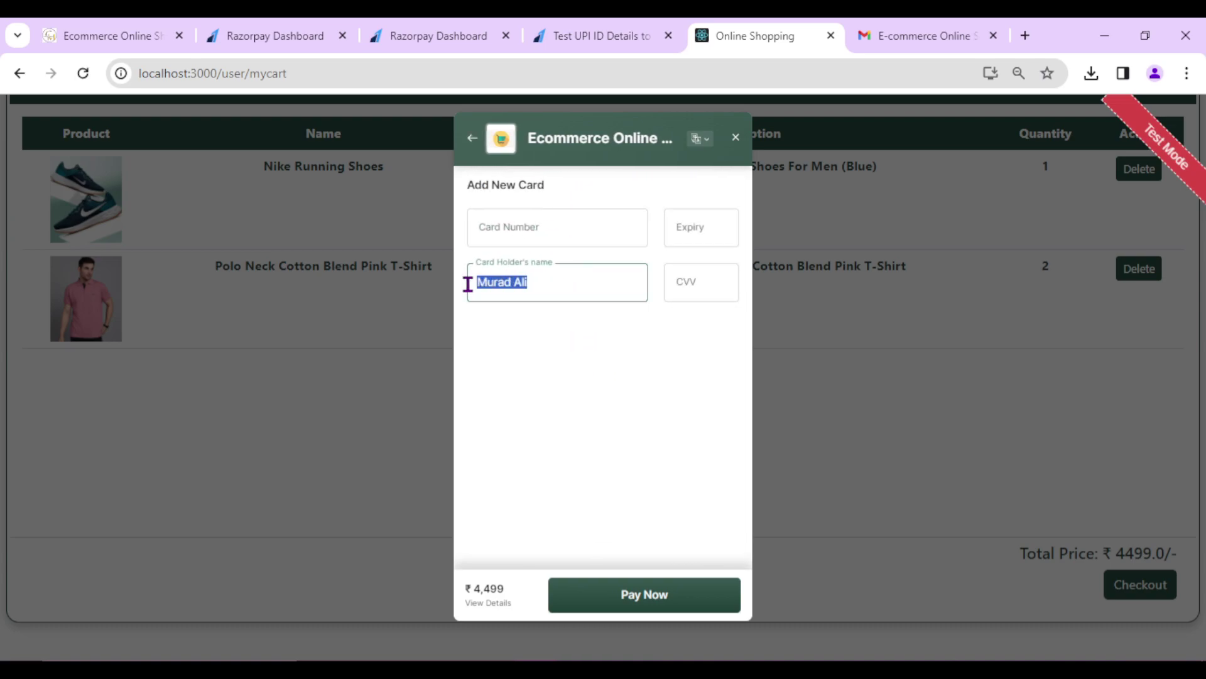
pyautogui.click(535, 235)
# - Open Razorpay's Test Card Details docs and copy the Mastercard test number for Indian payments
pyautogui.click(586, 32)
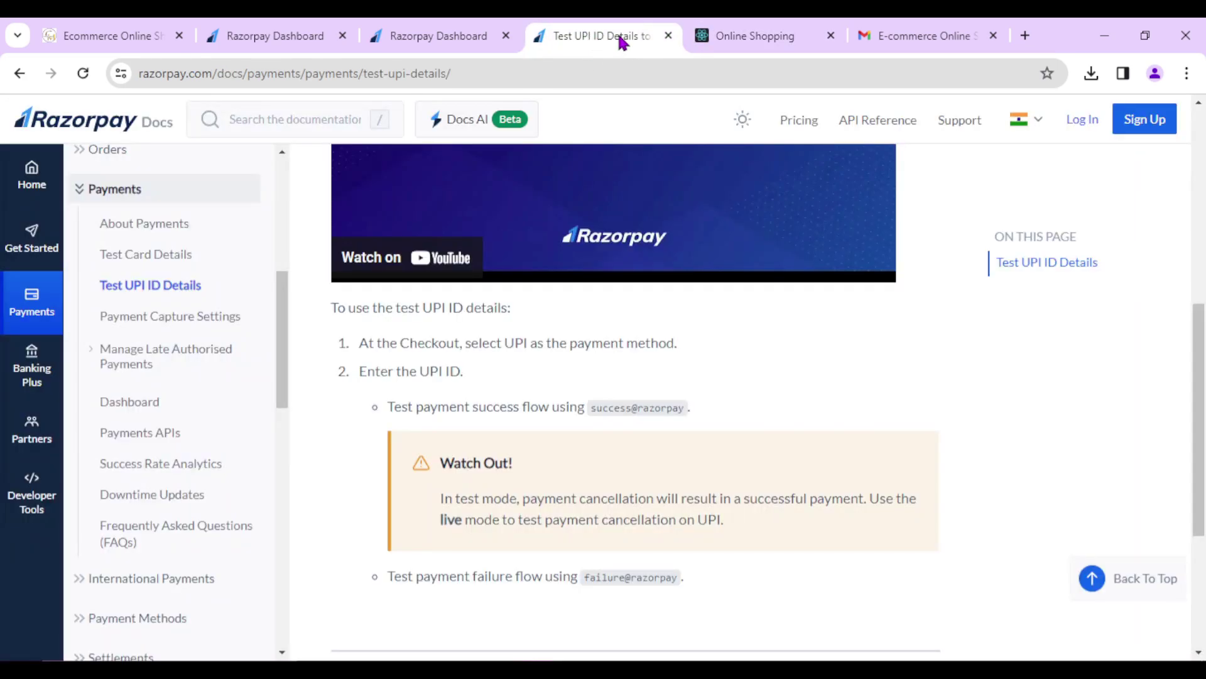
pyautogui.click(145, 259)
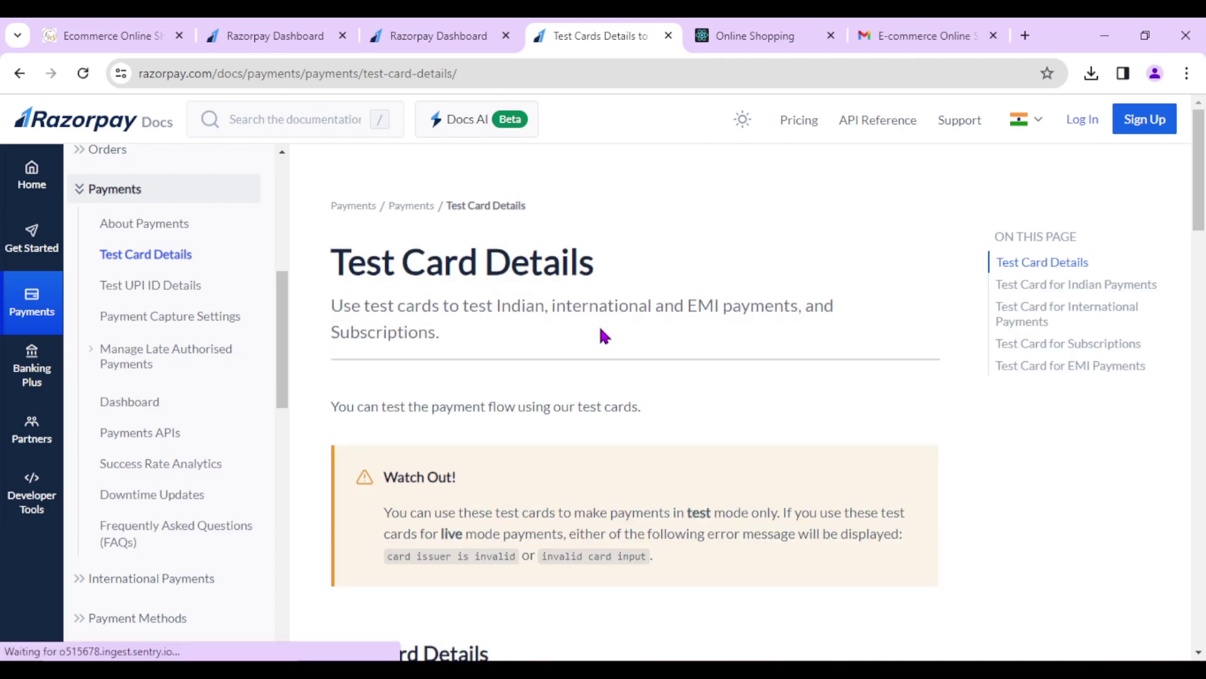
pyautogui.click(747, 36)
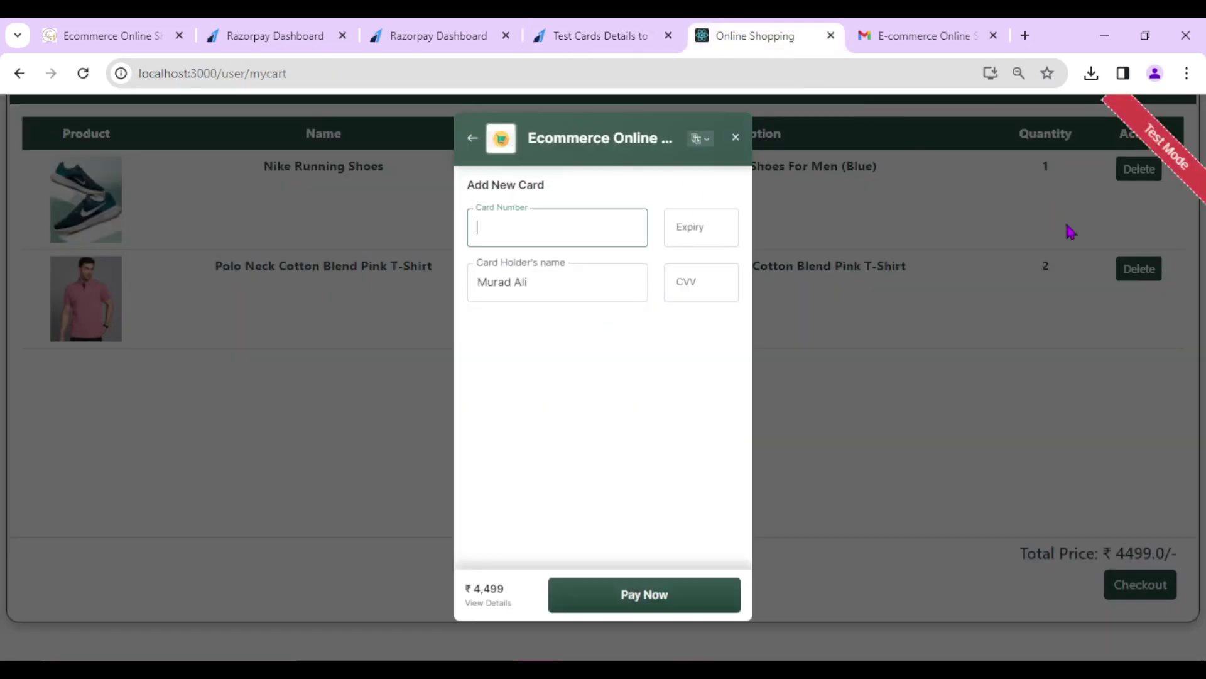
pyautogui.click(591, 36)
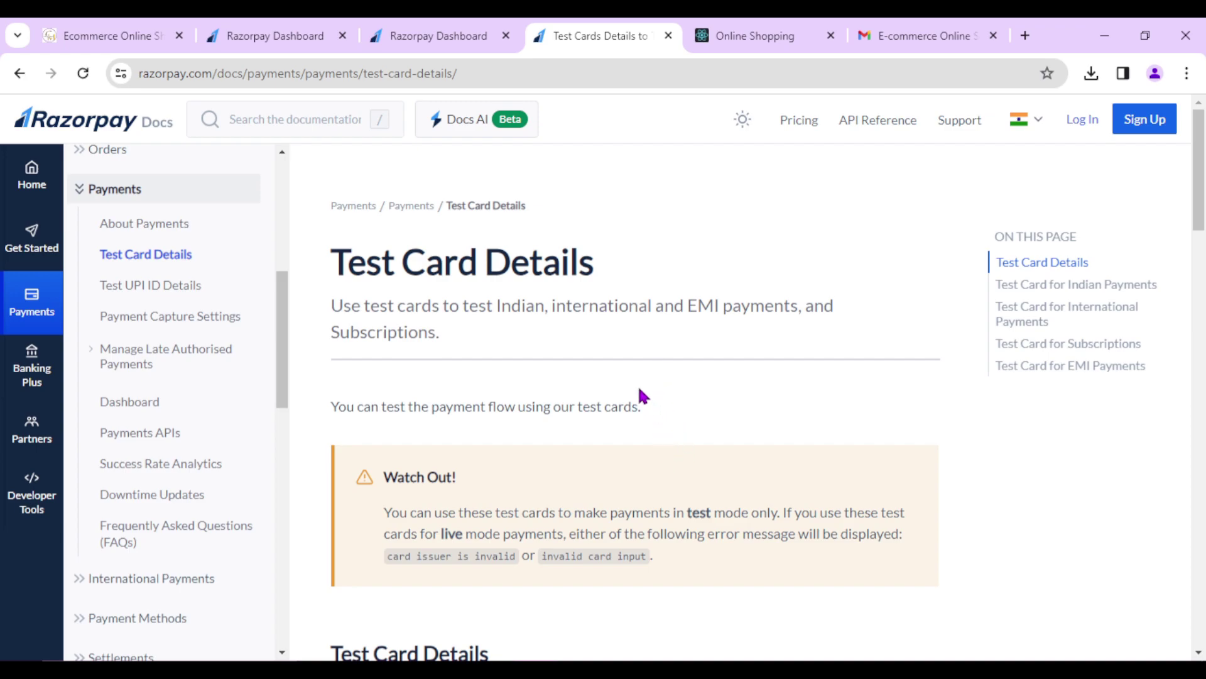
pyautogui.scroll(-10, 667, 373)
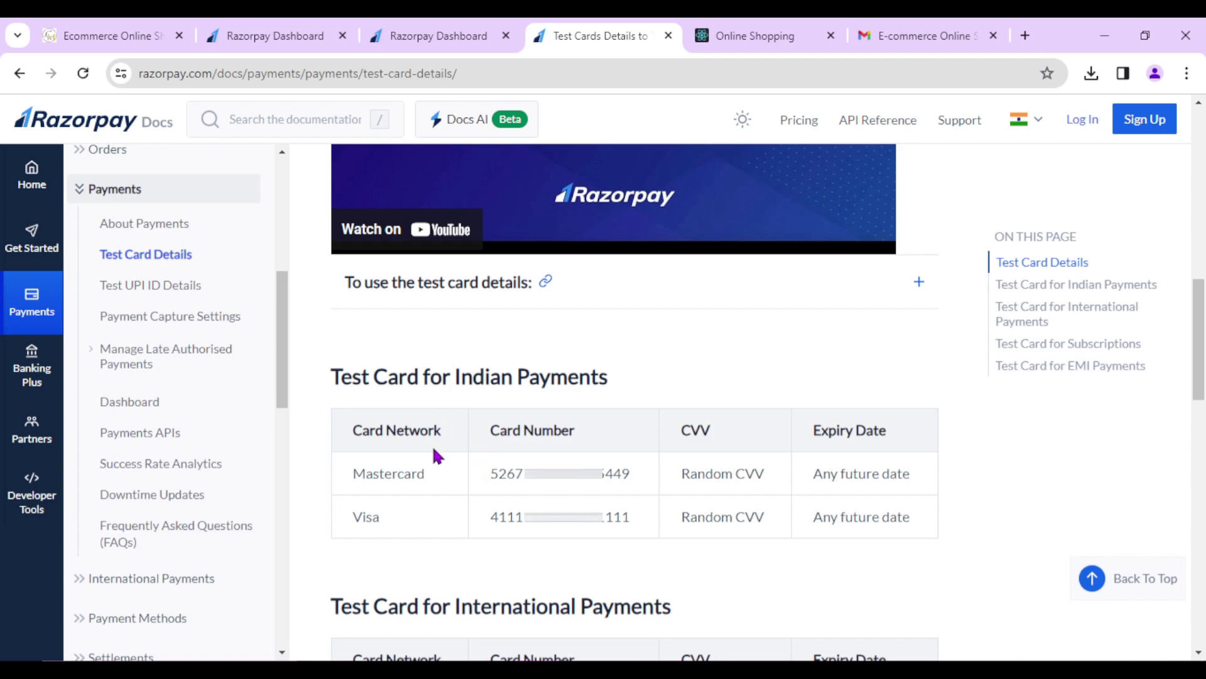
pyautogui.moveTo(491, 473); pyautogui.dragTo(638, 466)
pyautogui.hotkey('ctrl', 'c')
# - Paste the Mastercard test card number into the card number field
pyautogui.click(754, 35)
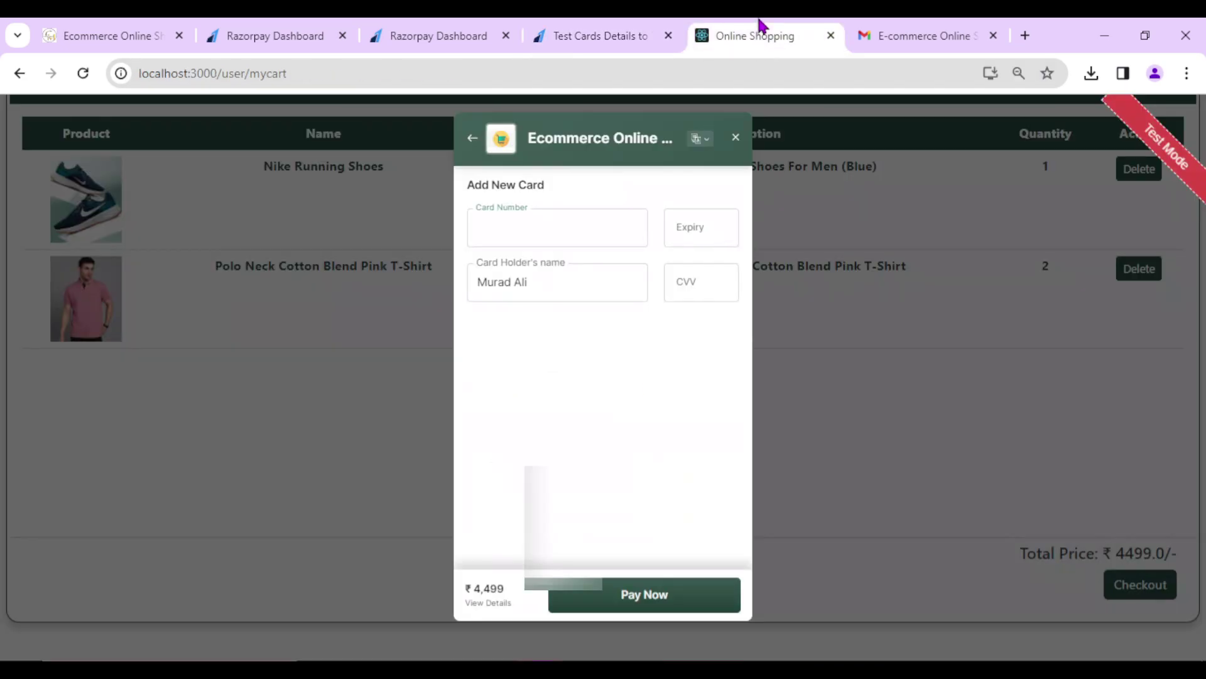
pyautogui.hotkey('ctrl', 'v')
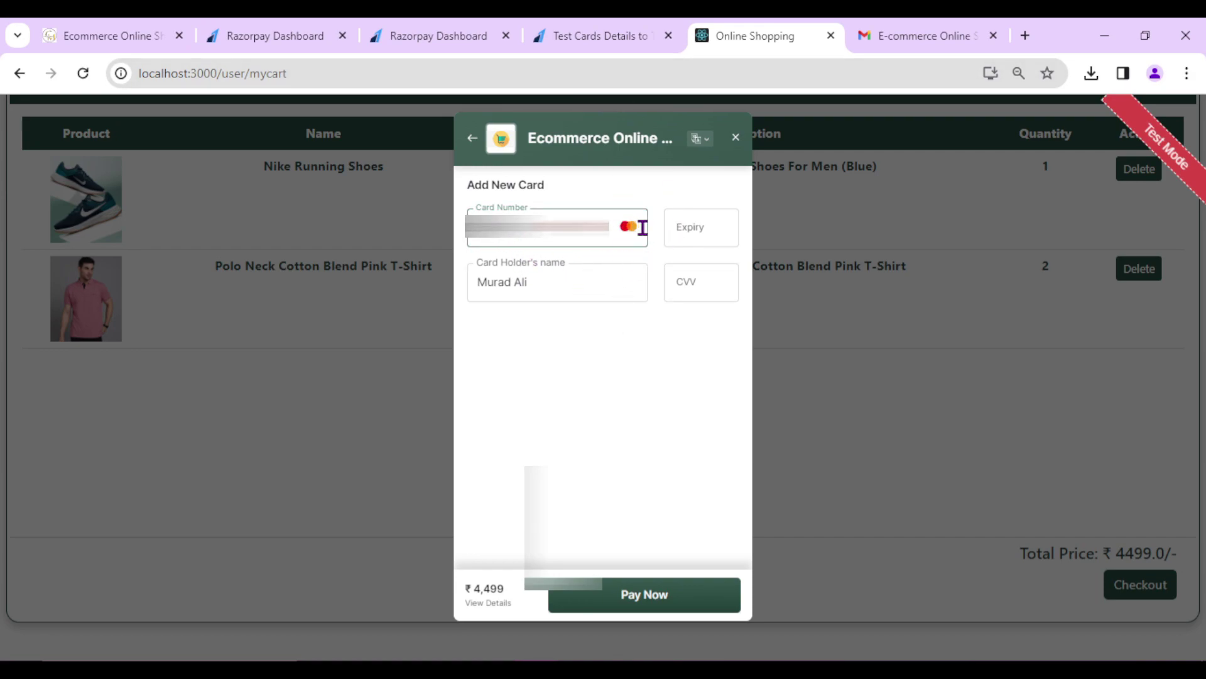
pyautogui.click(600, 36)
pyautogui.tripleClick(622, 473)
pyautogui.click(751, 490)
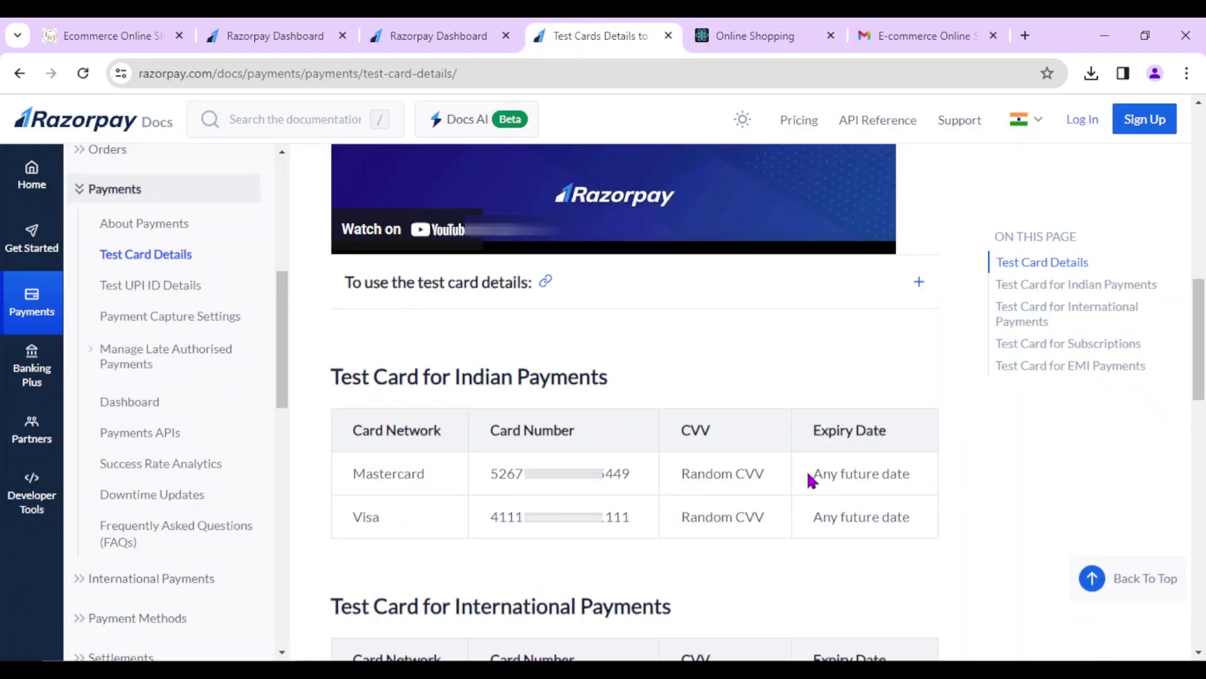
pyautogui.click(743, 39)
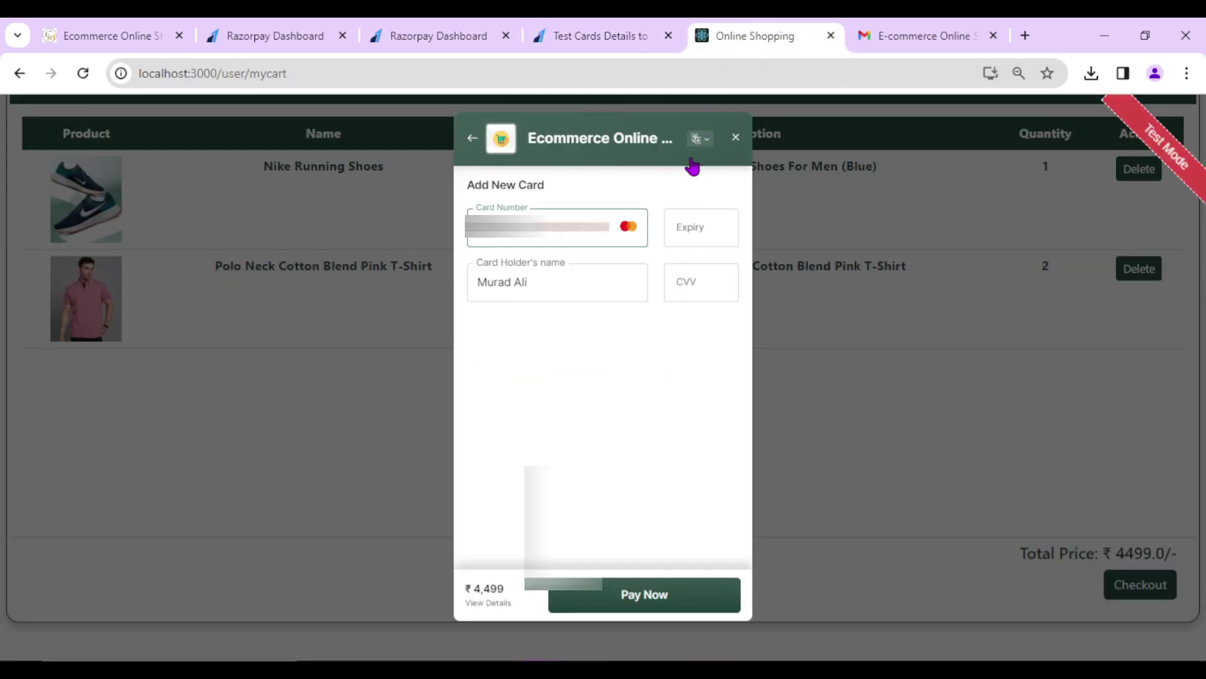
# - Enter expiry 03/25 and CVV 123 for the test card
pyautogui.click(690, 228)
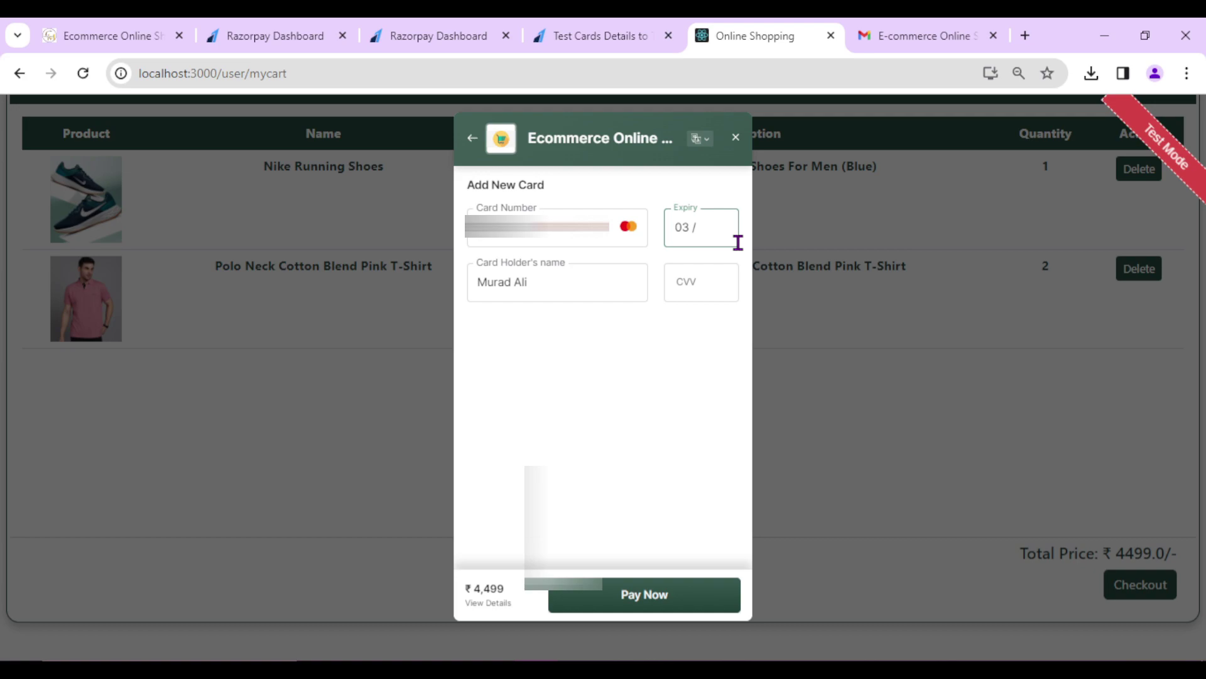
pyautogui.write('25')
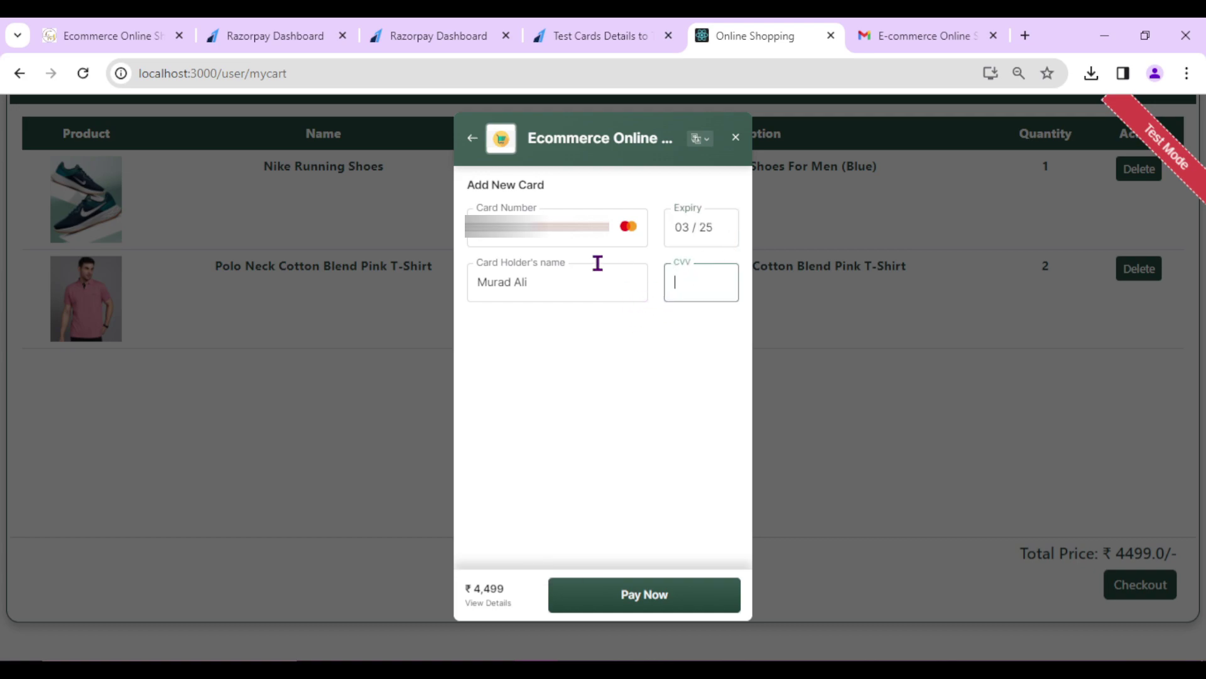
pyautogui.moveTo(562, 283); pyautogui.dragTo(467, 284)
pyautogui.click(553, 282)
pyautogui.click(723, 272)
pyautogui.click(628, 36)
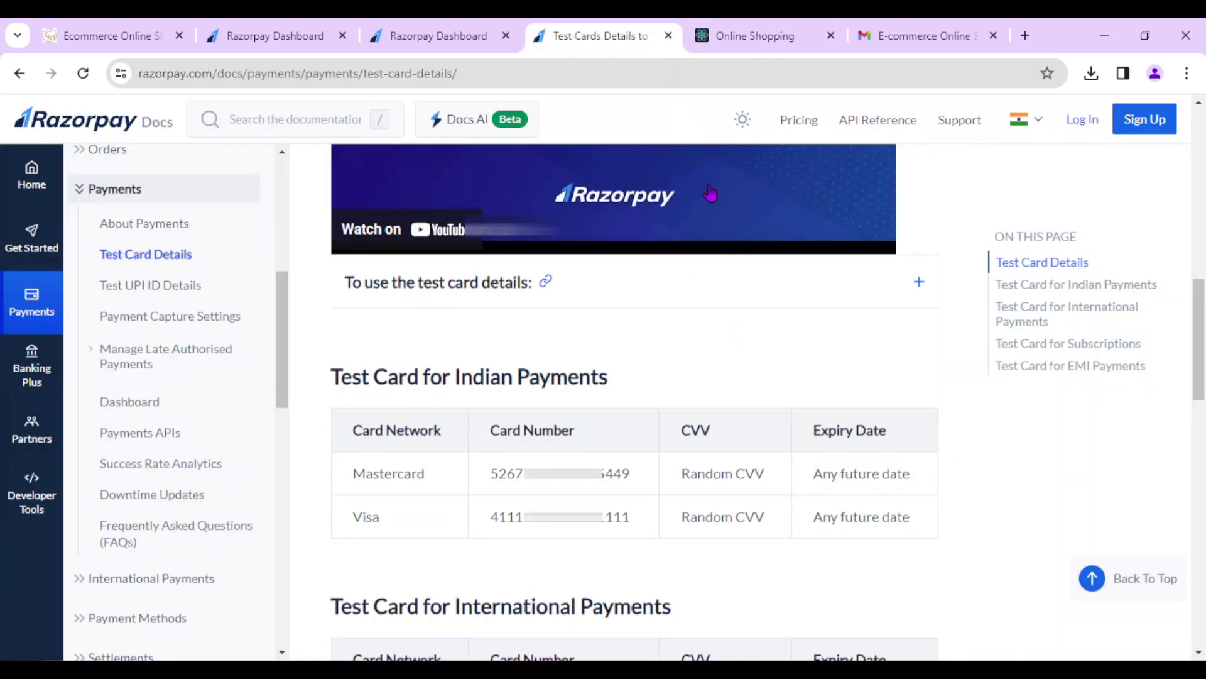
pyautogui.moveTo(679, 474); pyautogui.dragTo(783, 485)
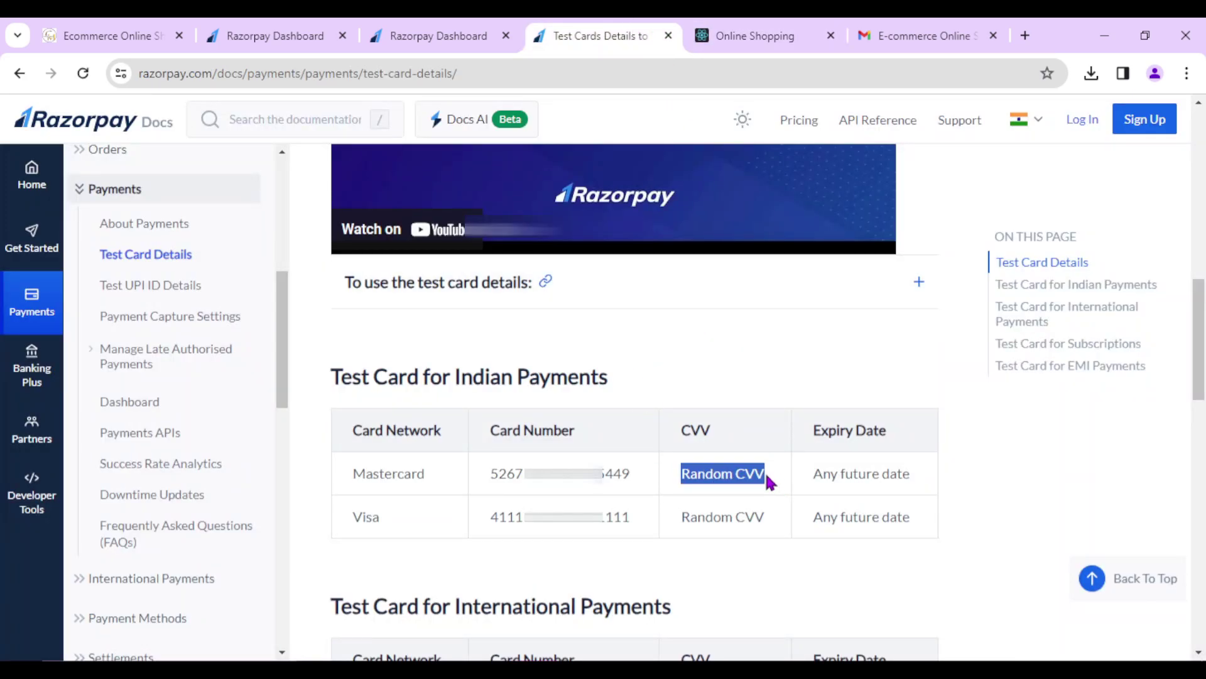
pyautogui.click(747, 36)
pyautogui.write('1')
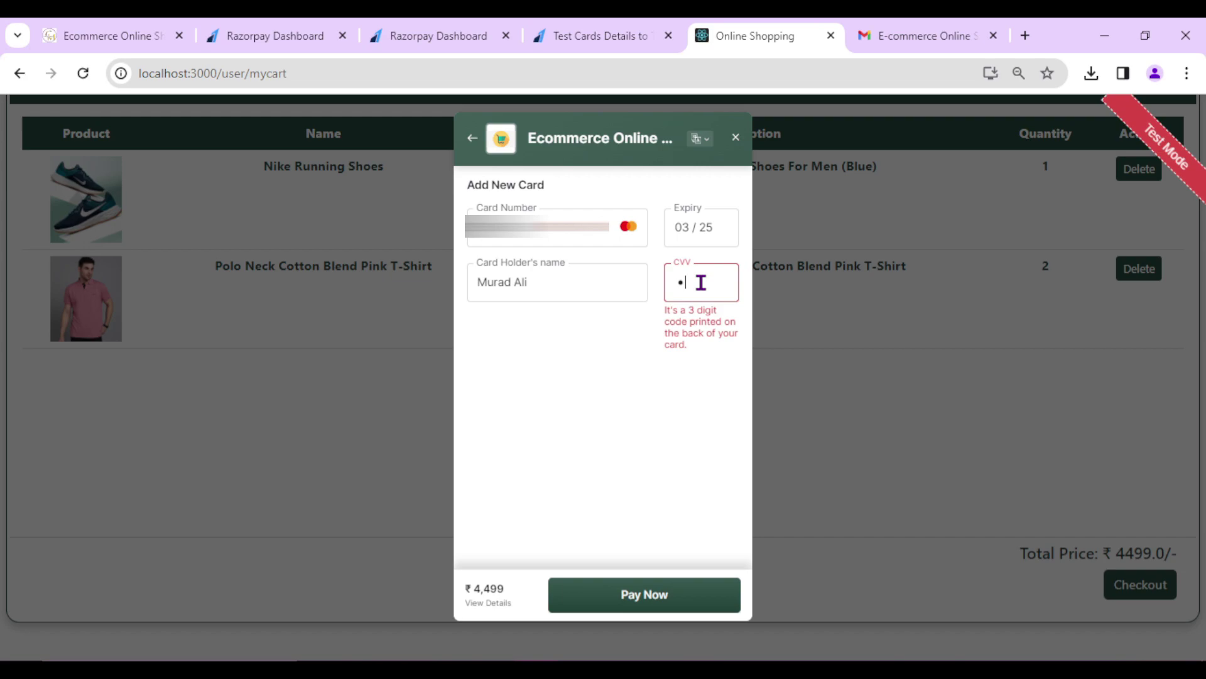
pyautogui.write('23')
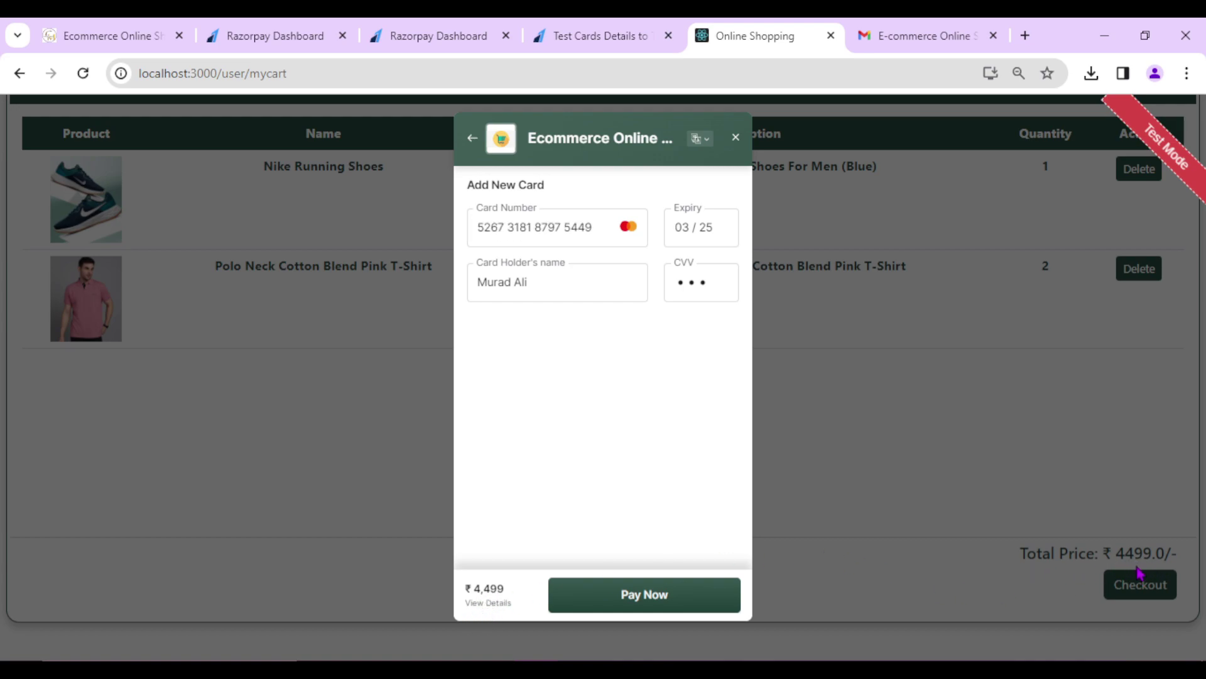
# - Review the ₹4,499 order summary, pay, and mark the demo bank payment Success
pyautogui.click(487, 605)
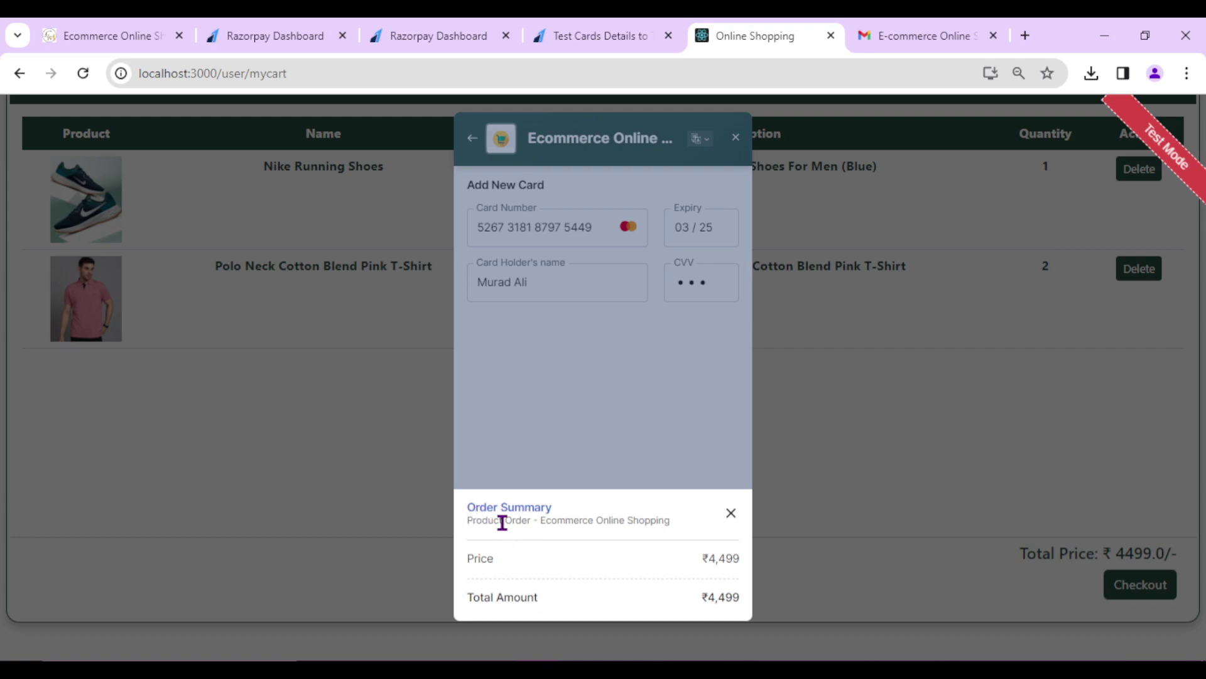
pyautogui.moveTo(473, 522); pyautogui.dragTo(598, 534)
pyautogui.click(731, 514)
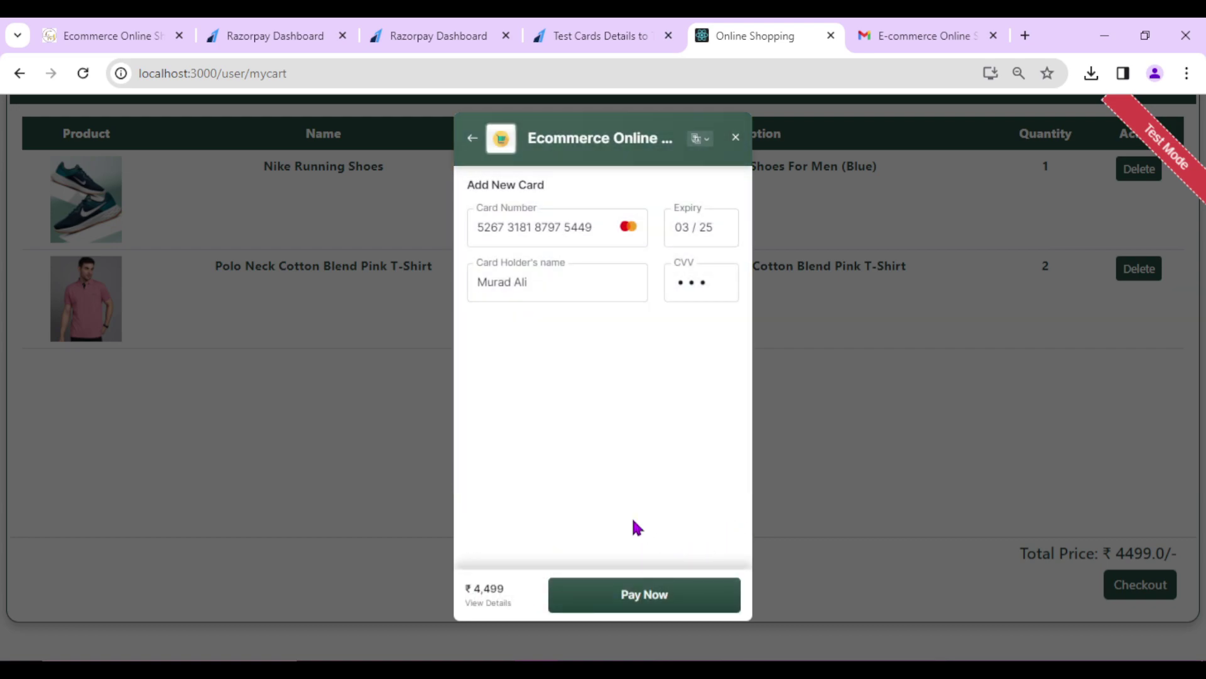
pyautogui.click(644, 595)
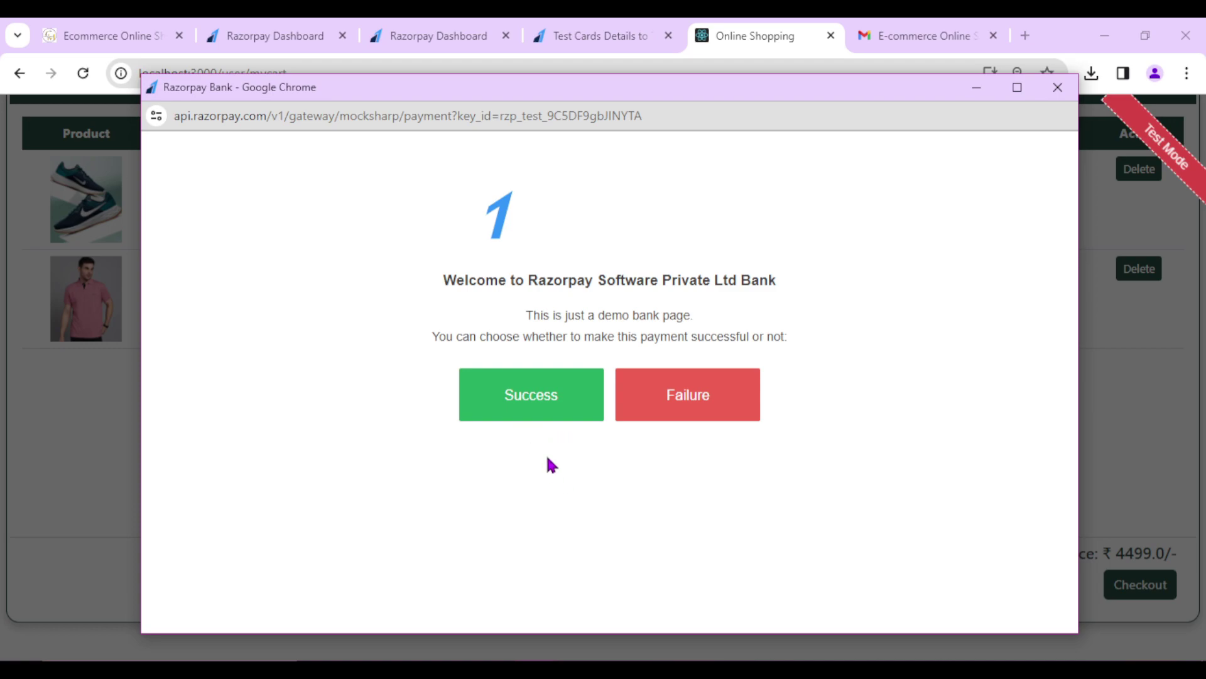
pyautogui.click(533, 397)
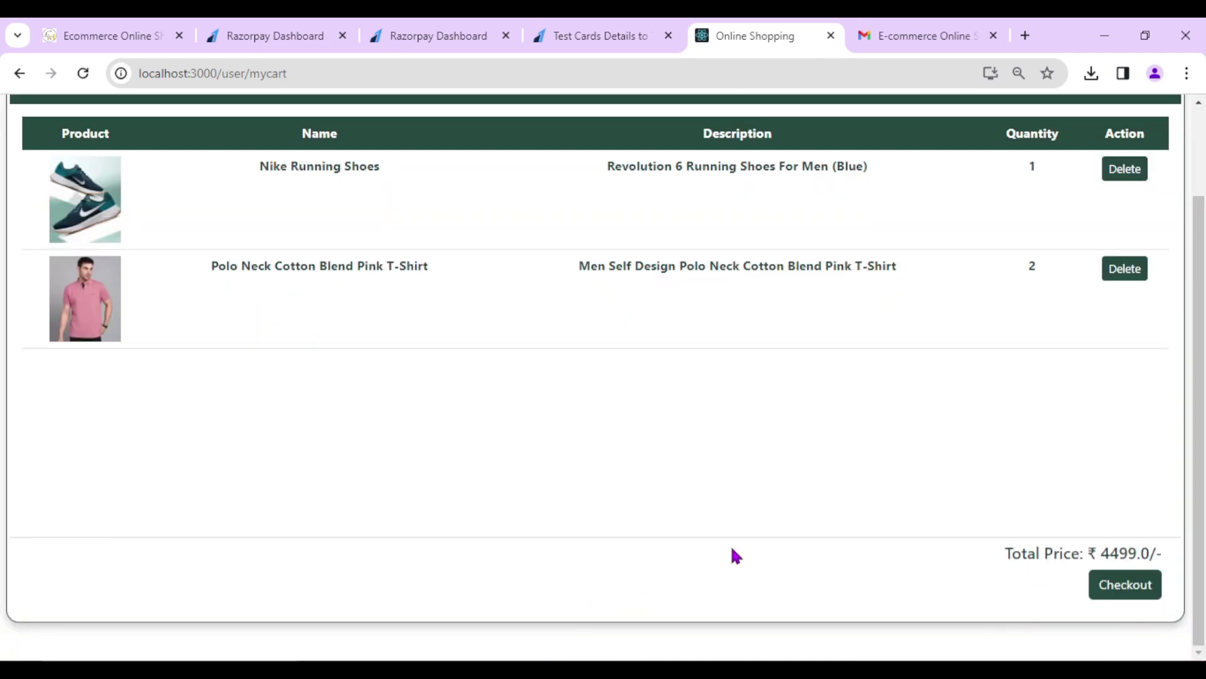
# - Confirm My Orders lists Nike Running Shoes and two pink polo T-shirts as Pending, cart empty
pyautogui.scroll(2, 762, 544)
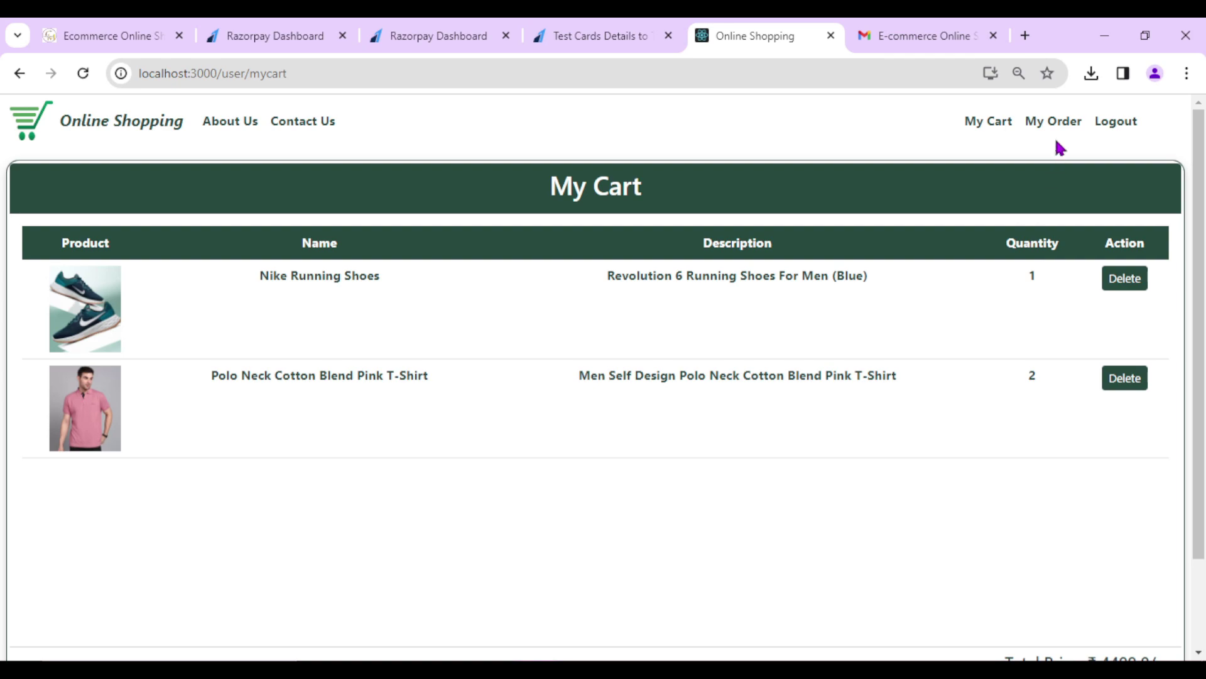
pyautogui.click(1044, 125)
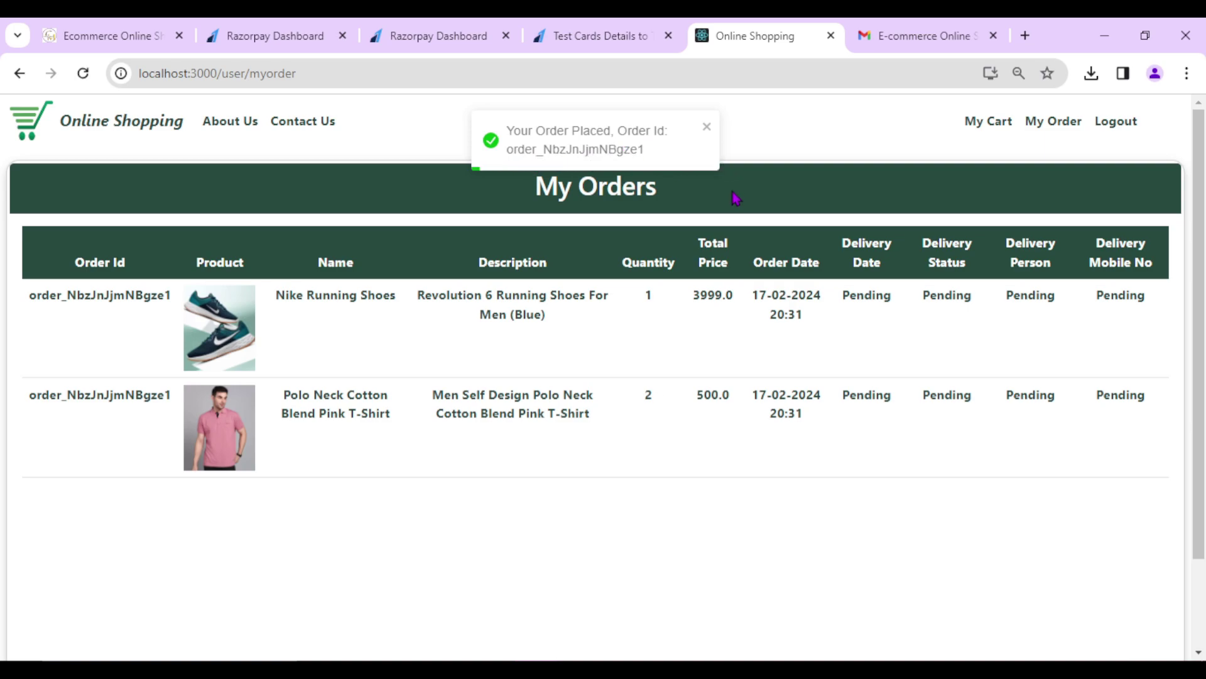
pyautogui.click(974, 122)
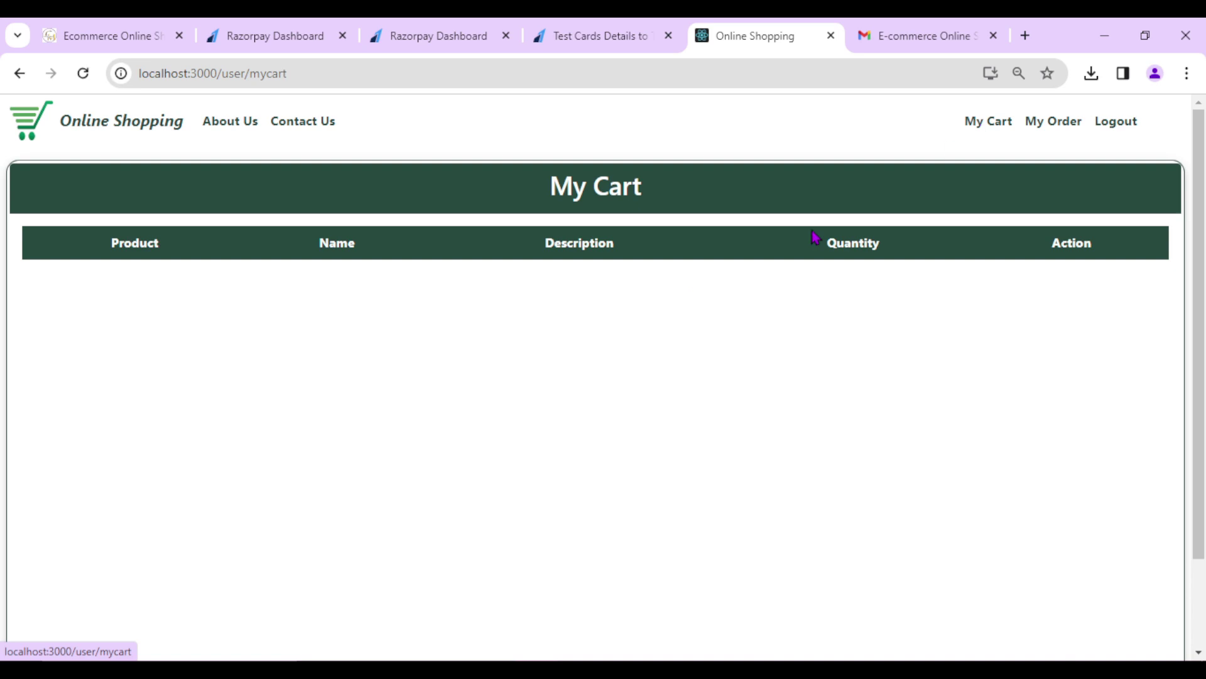
pyautogui.scroll(-2, 444, 391)
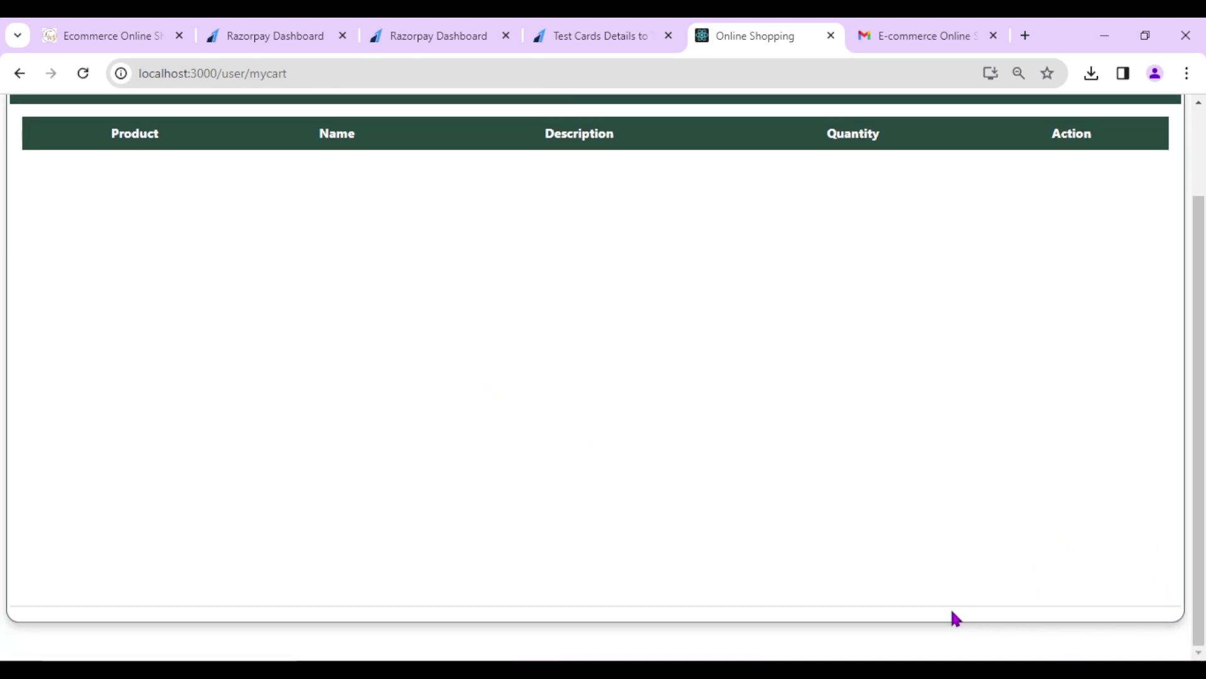
pyautogui.scroll(2, 998, 339)
pyautogui.click(1053, 121)
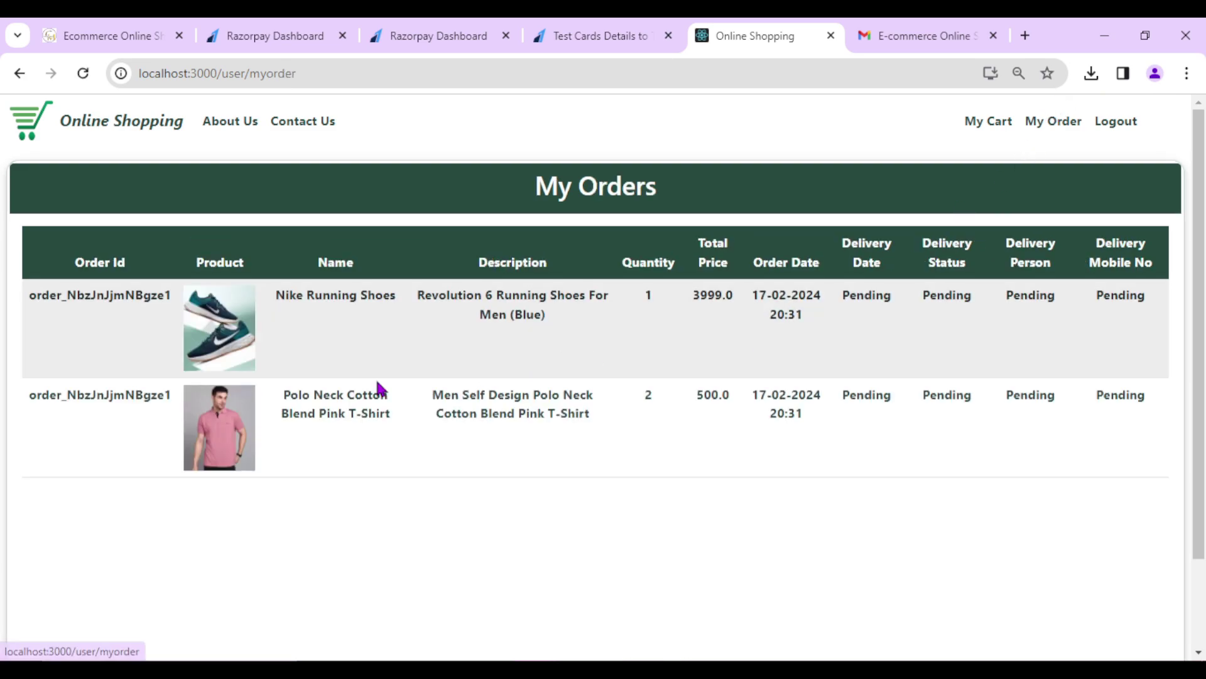
pyautogui.moveTo(36, 291); pyautogui.dragTo(672, 228)
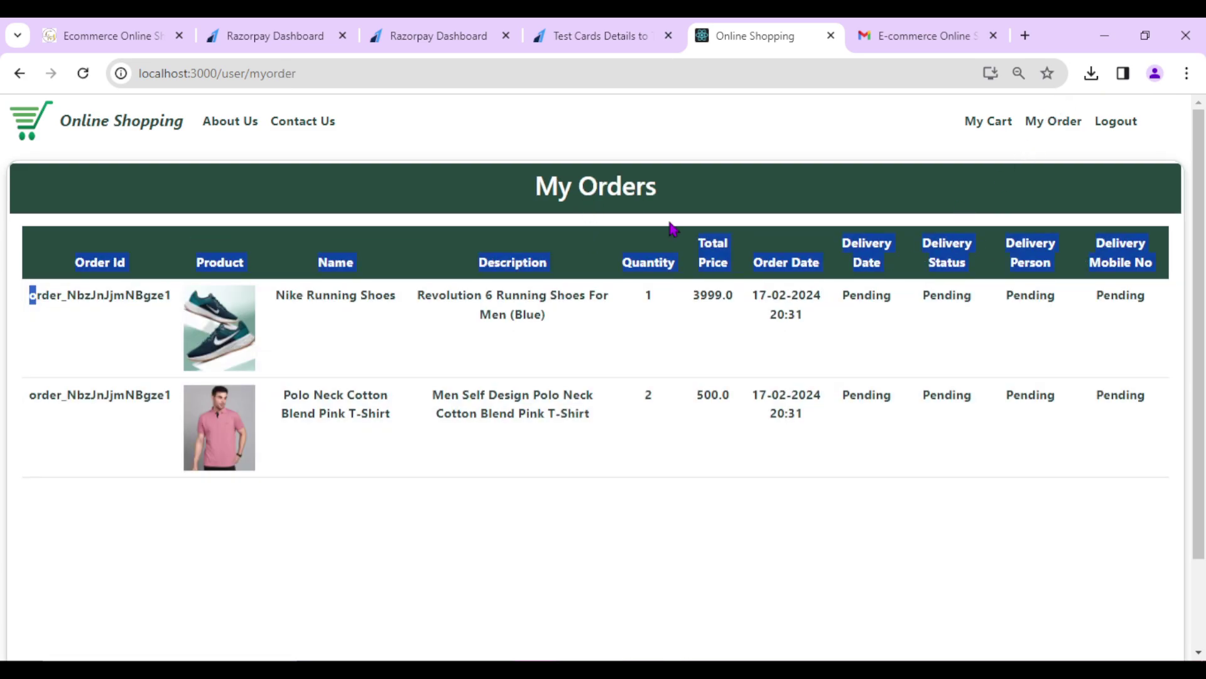
# - Open the Order Confirmation email in the Gmail inbox and check its order id
pyautogui.click(880, 30)
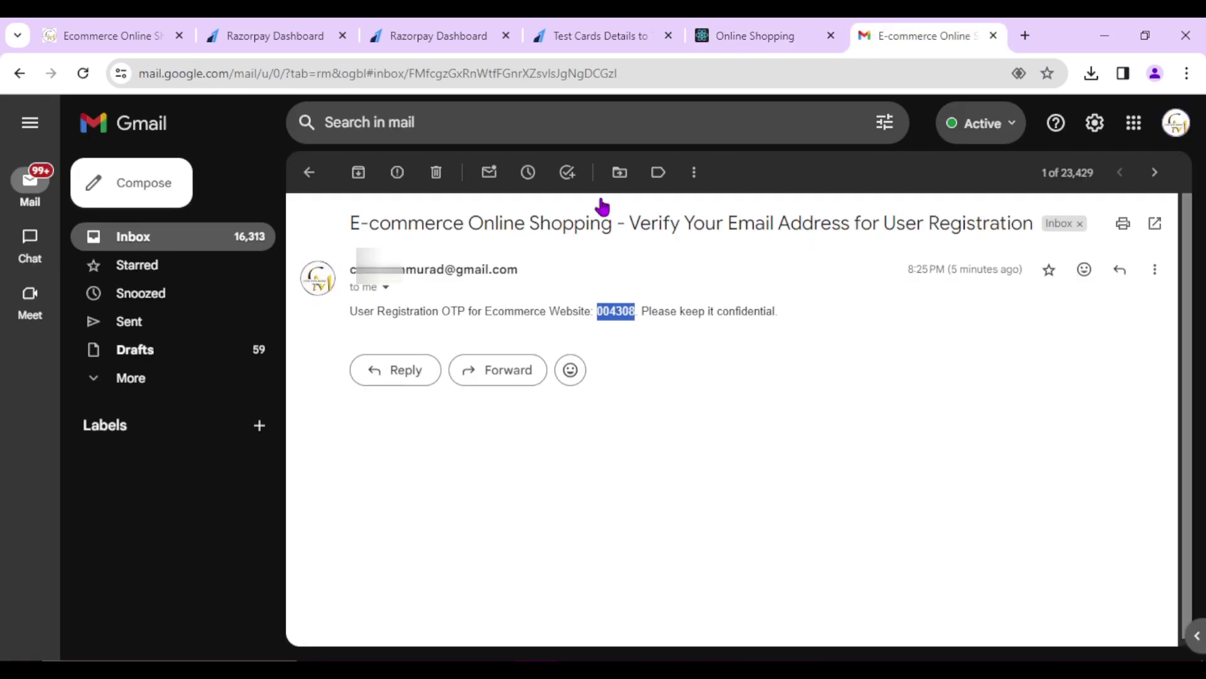
pyautogui.hotkey('alt', 'Left')
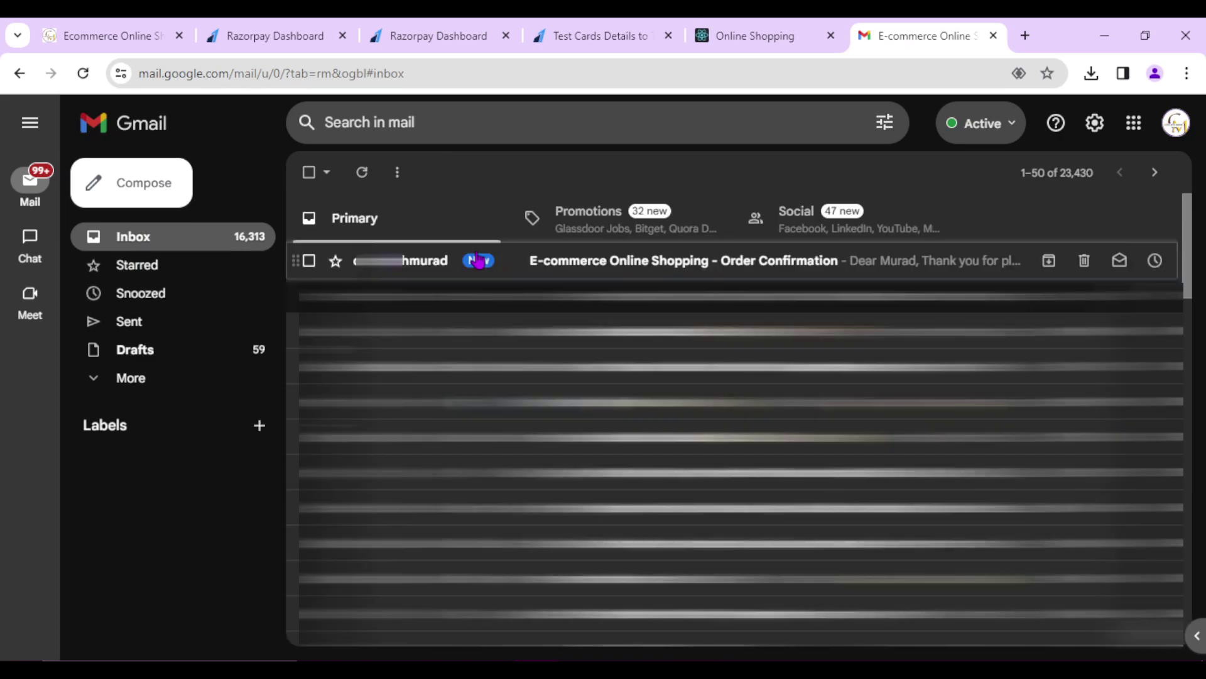
pyautogui.click(477, 270)
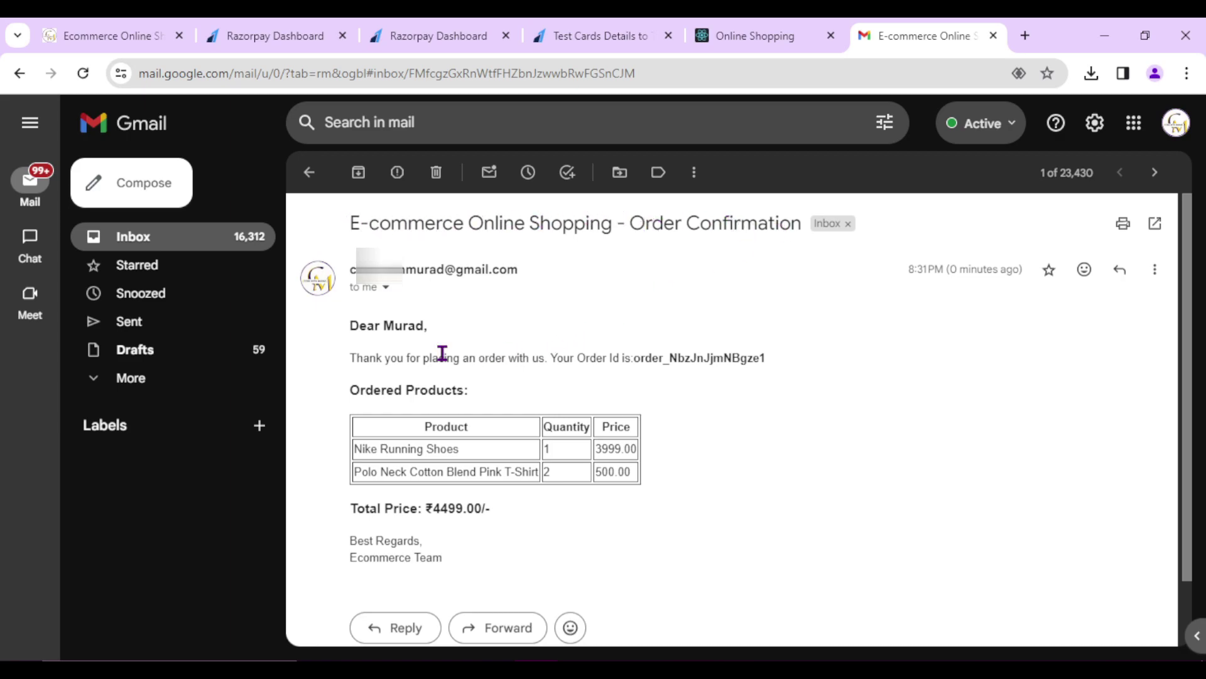
pyautogui.moveTo(362, 358); pyautogui.dragTo(464, 359)
pyautogui.click(522, 361)
pyautogui.moveTo(548, 355); pyautogui.dragTo(711, 358)
pyautogui.click(681, 358)
pyautogui.doubleClick(681, 359)
pyautogui.click(485, 440)
# - Check the Nike Running Shoes line (quantity 1, 3999.00) and the 4499.00 total
pyautogui.moveTo(354, 455); pyautogui.dragTo(492, 461)
pyautogui.click(571, 458)
pyautogui.doubleClick(571, 458)
pyautogui.click(587, 450)
pyautogui.doubleClick(619, 450)
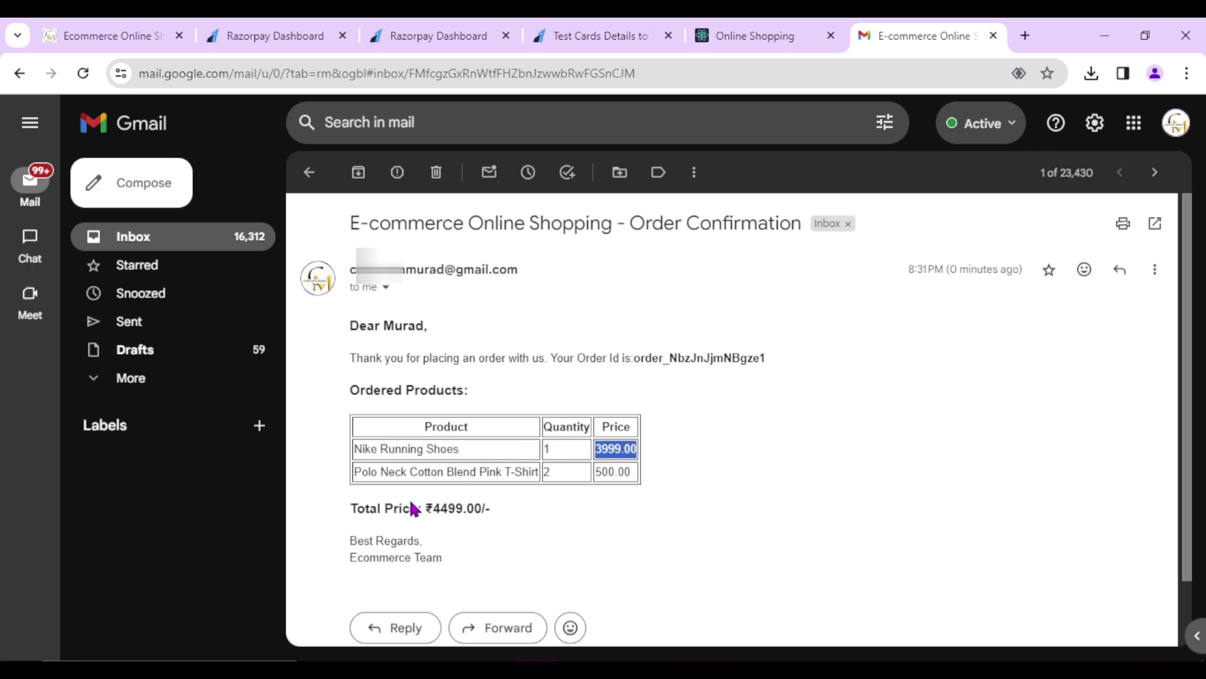
pyautogui.doubleClick(435, 507)
pyautogui.click(484, 531)
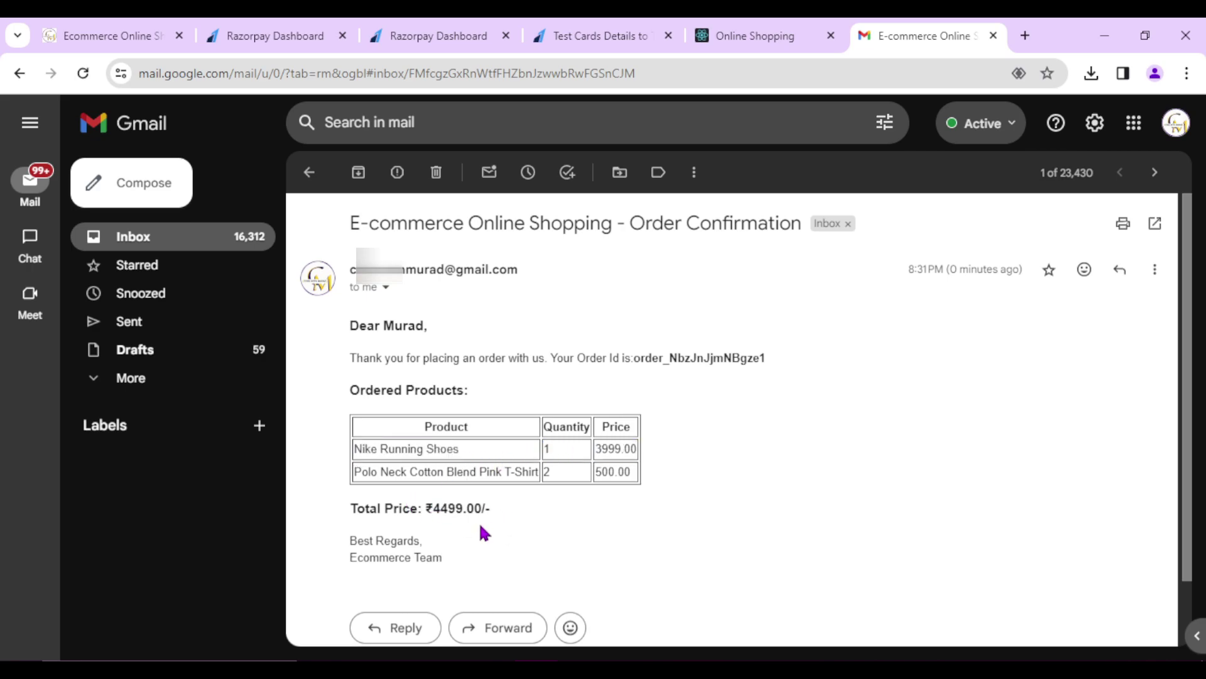
pyautogui.doubleClick(455, 509)
pyautogui.click(555, 532)
# - Return to the Online Shopping home page and log the customer out
pyautogui.click(742, 36)
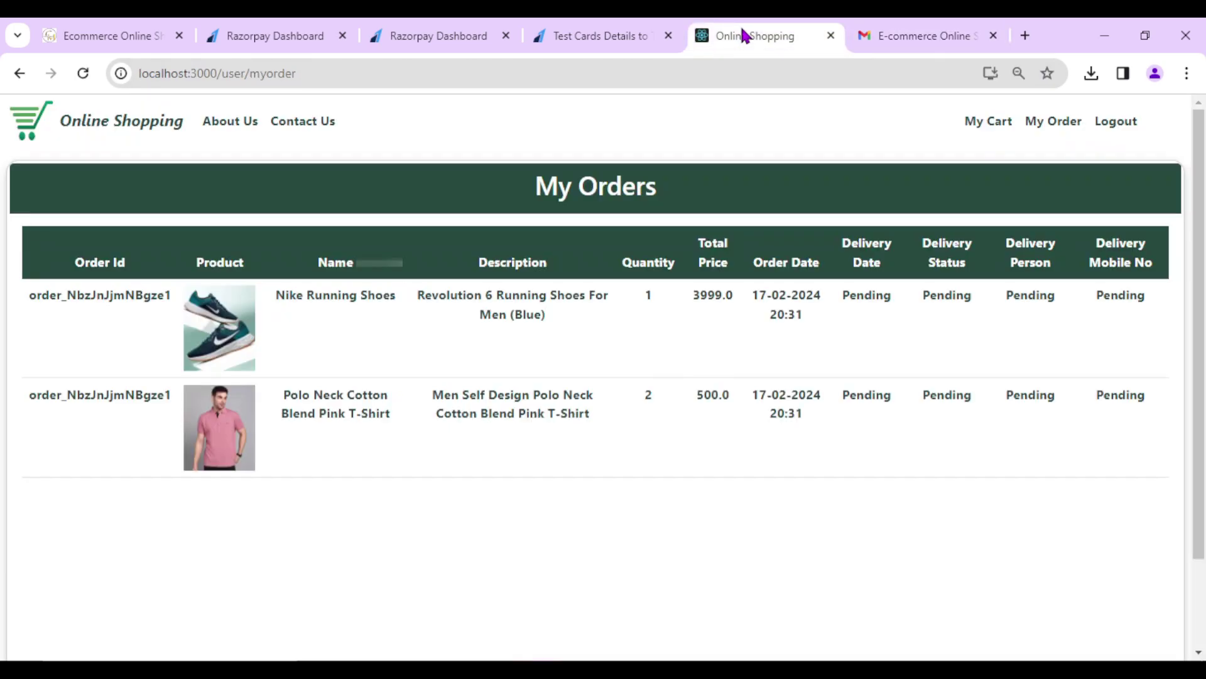
pyautogui.click(122, 121)
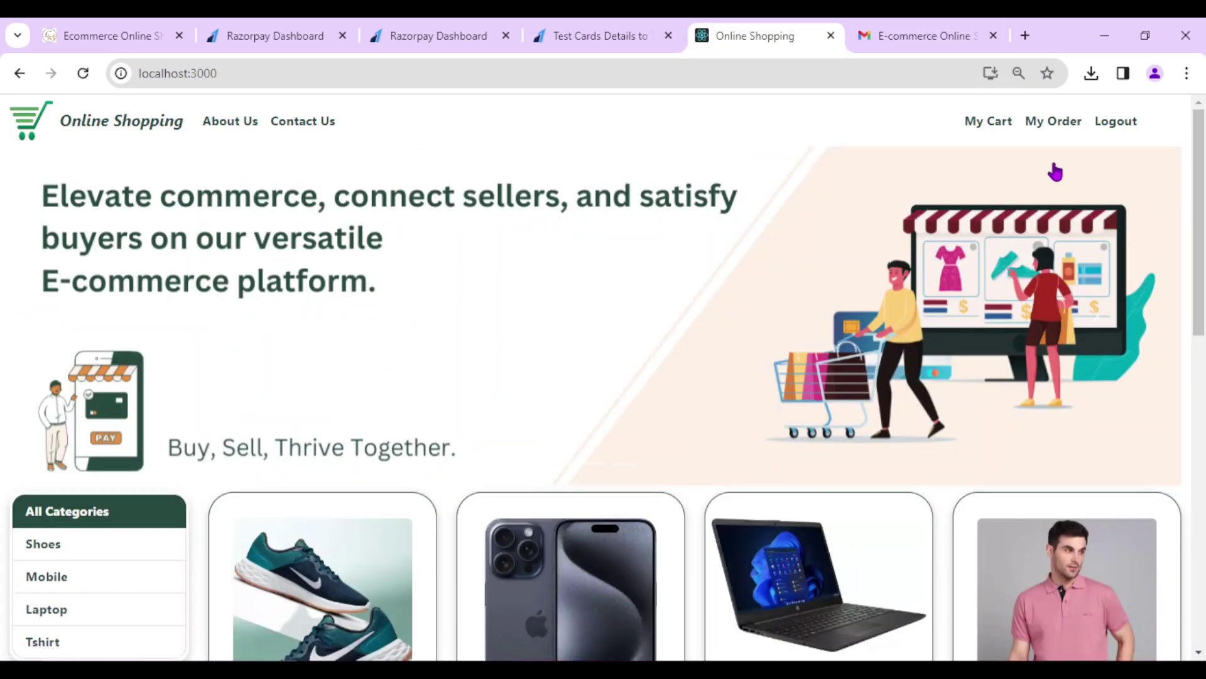
pyautogui.click(1116, 123)
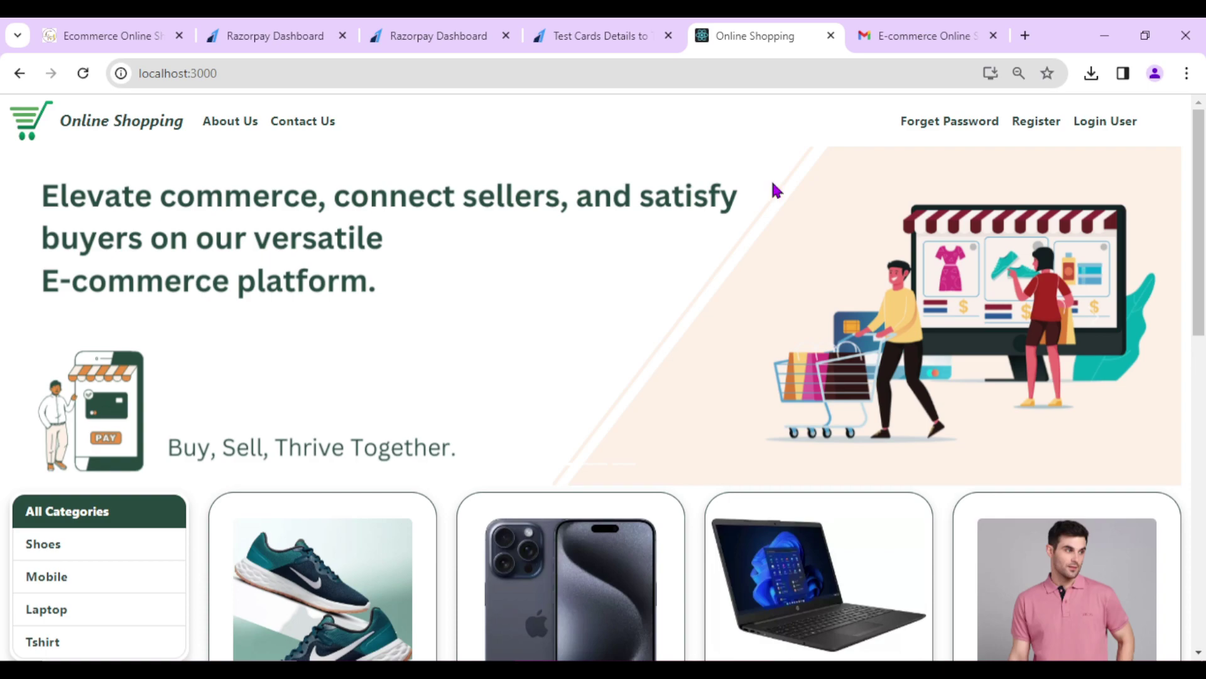
pyautogui.click(431, 38)
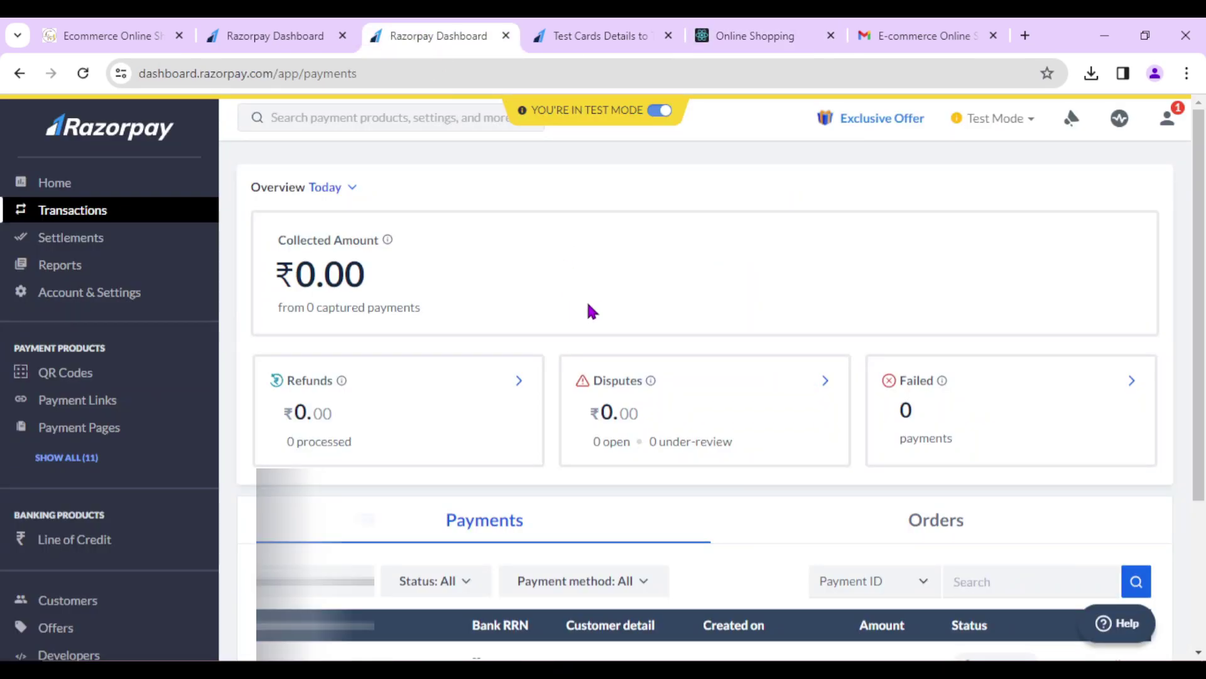
# - Check the Authorized ₹4,499 credit-card payment in Razorpay's Payments list, then return to the shop
pyautogui.scroll(-3, 591, 311)
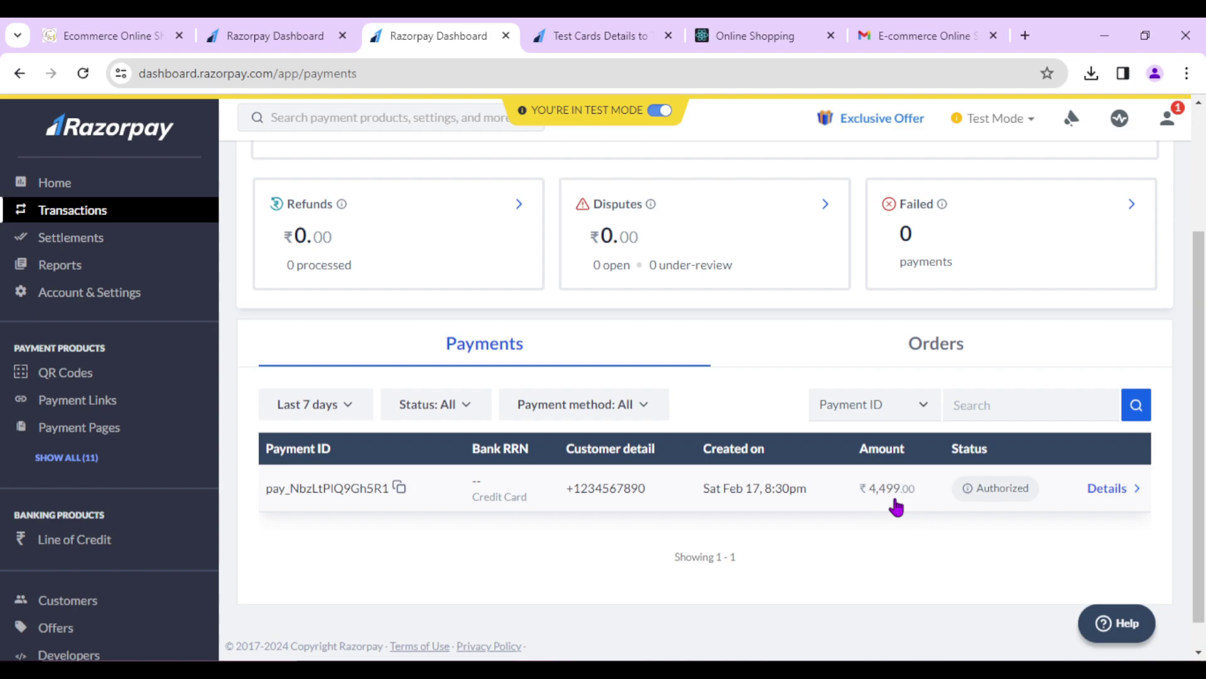
pyautogui.scroll(2, 892, 503)
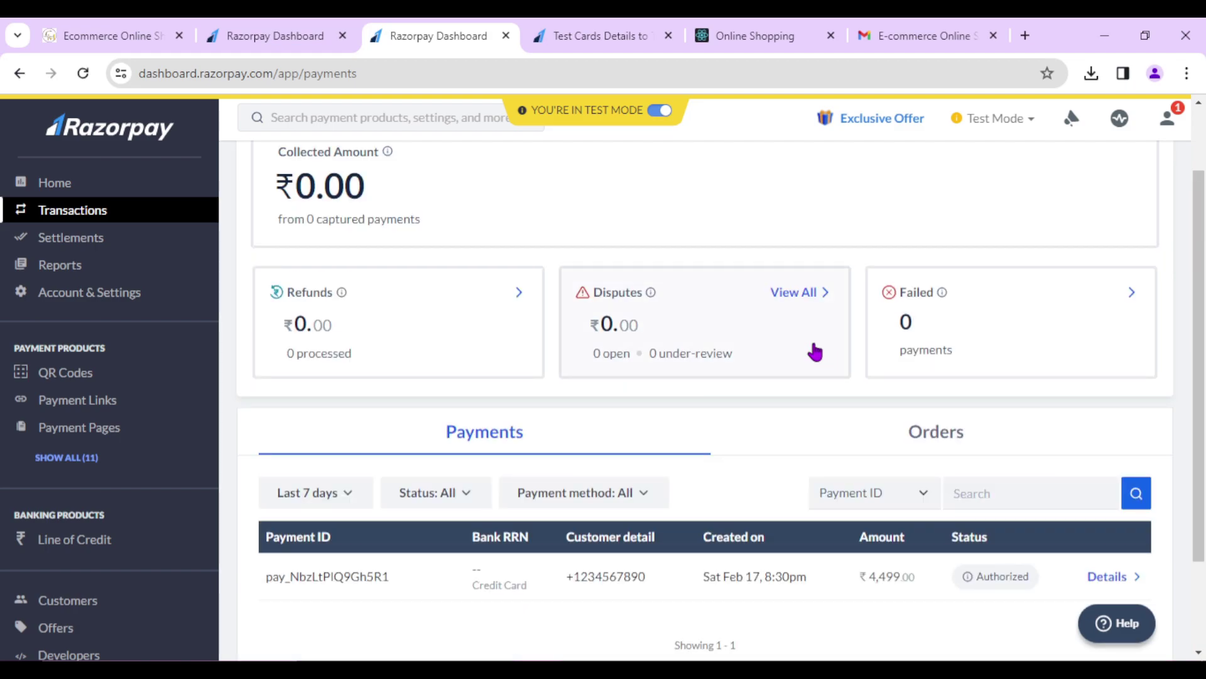
pyautogui.click(754, 35)
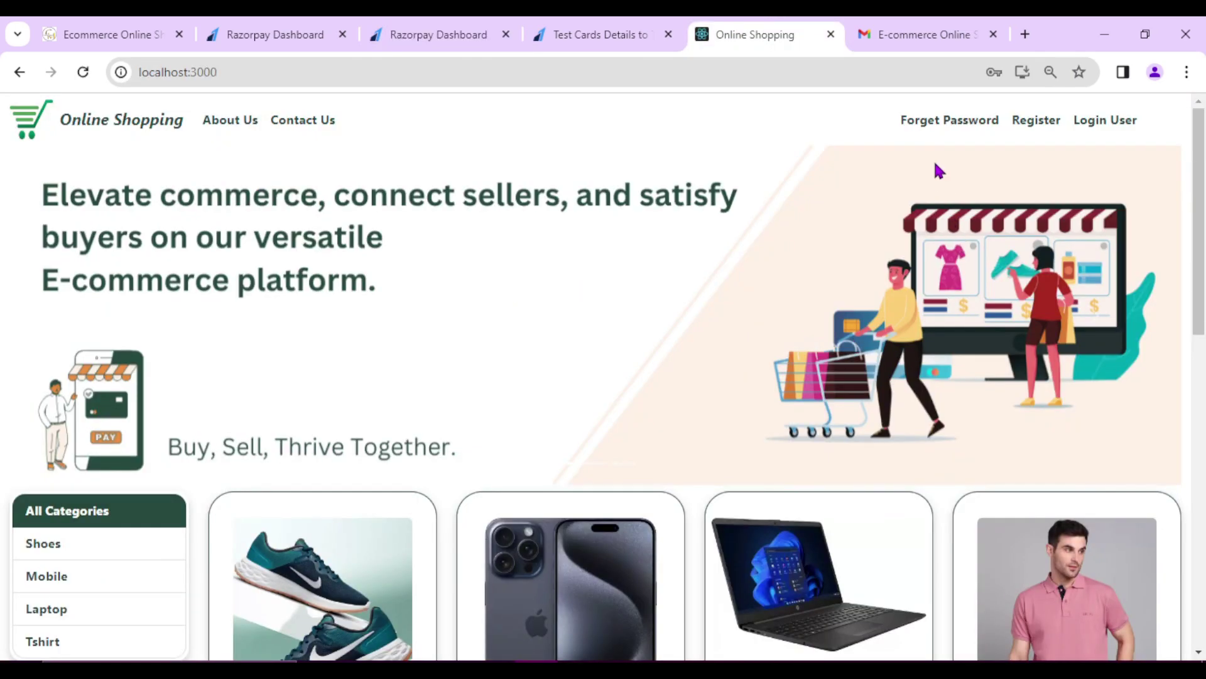
# - Fill the Forget Password form with the account email, new password and confirmation, and submit
pyautogui.click(929, 121)
pyautogui.click(513, 264)
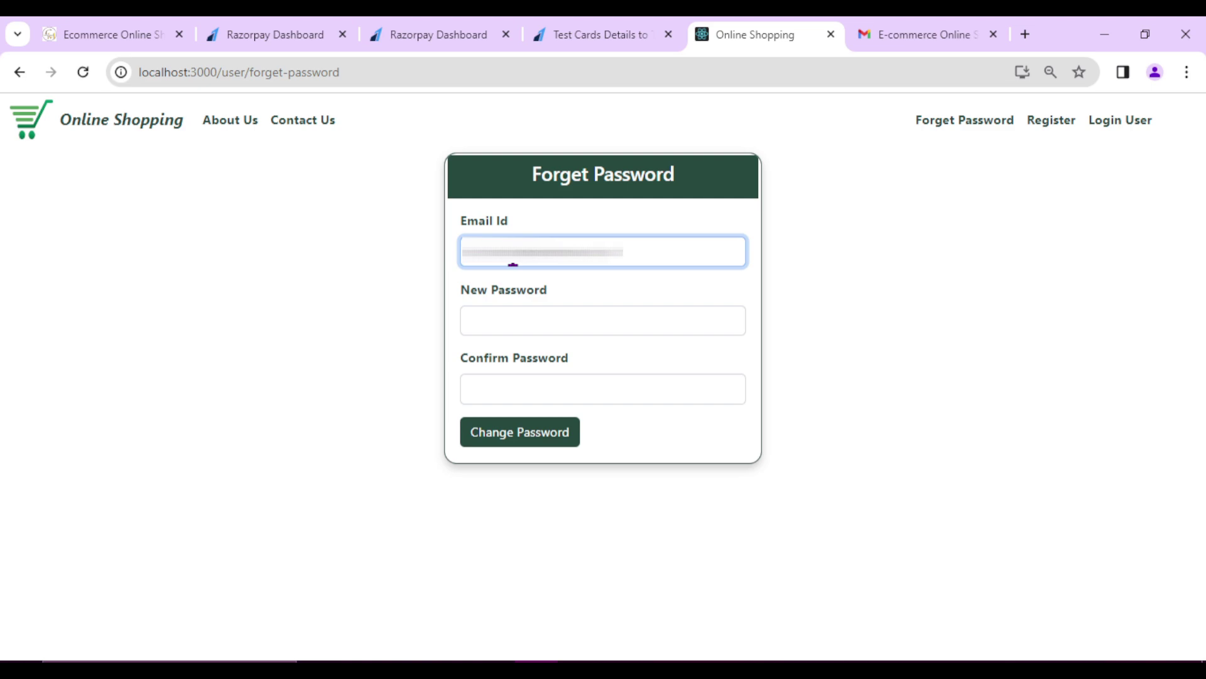
pyautogui.click(494, 306)
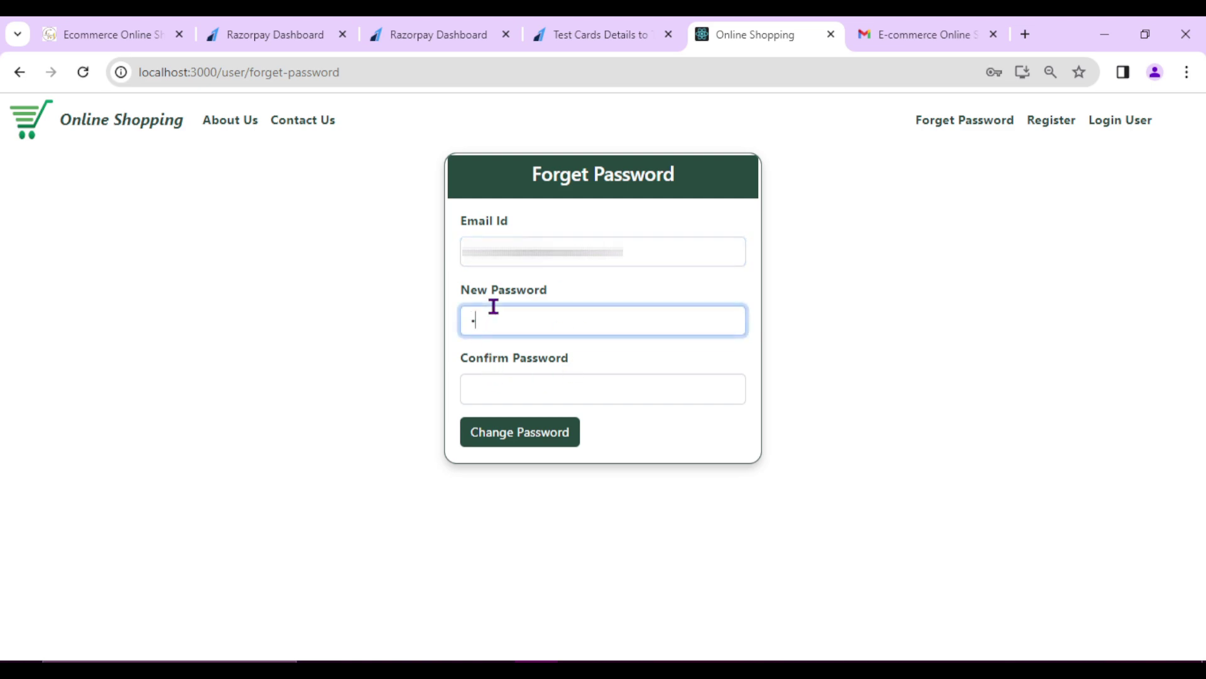
pyautogui.click(493, 384)
pyautogui.write('1')
pyautogui.click(542, 440)
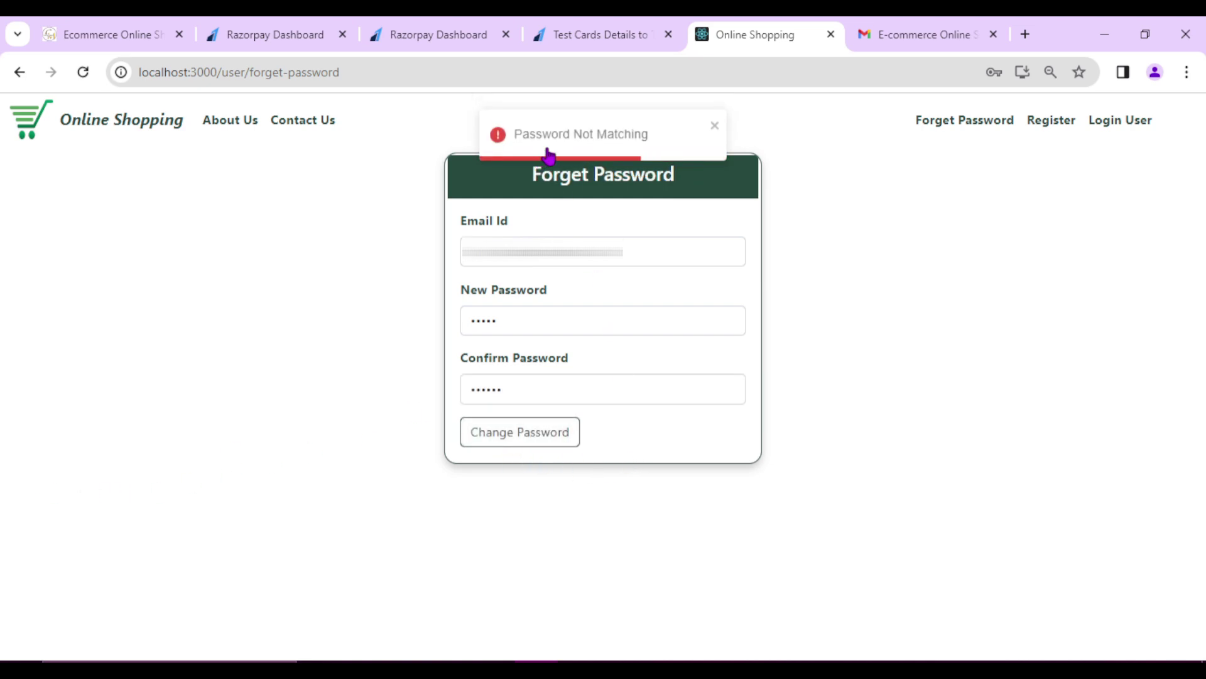
# - Correct the password and email fields and resubmit the change, which is rejected again
pyautogui.click(520, 396)
pyautogui.click(498, 325)
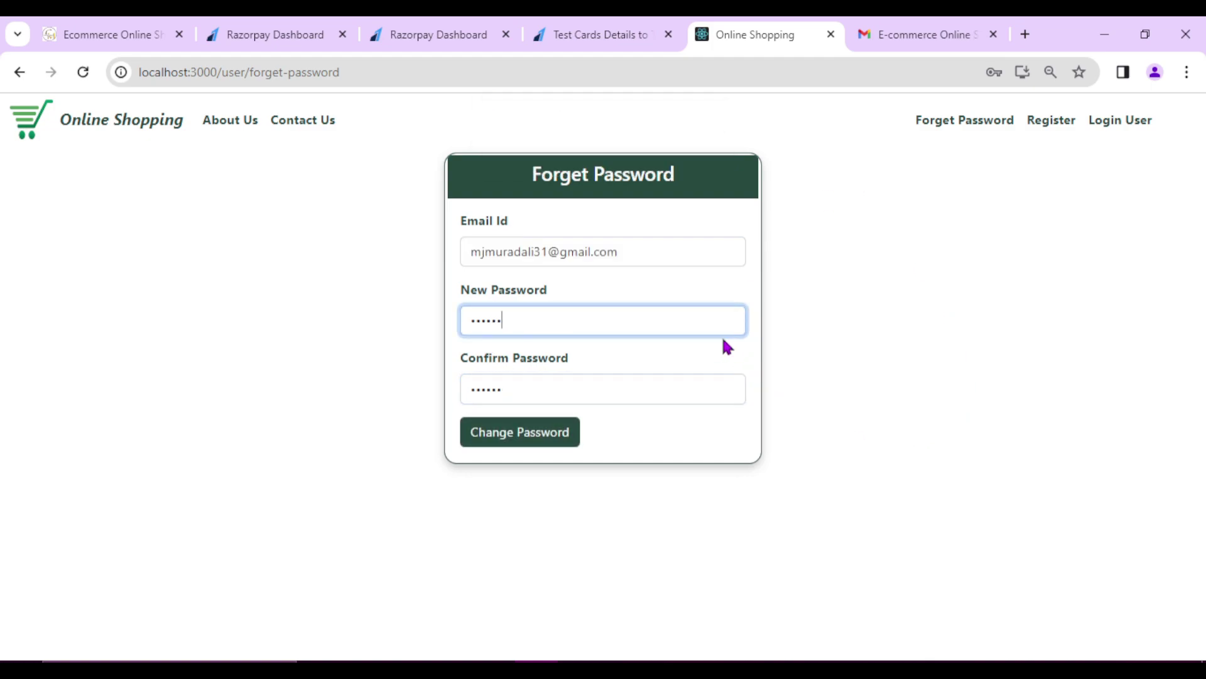
pyautogui.click(642, 250)
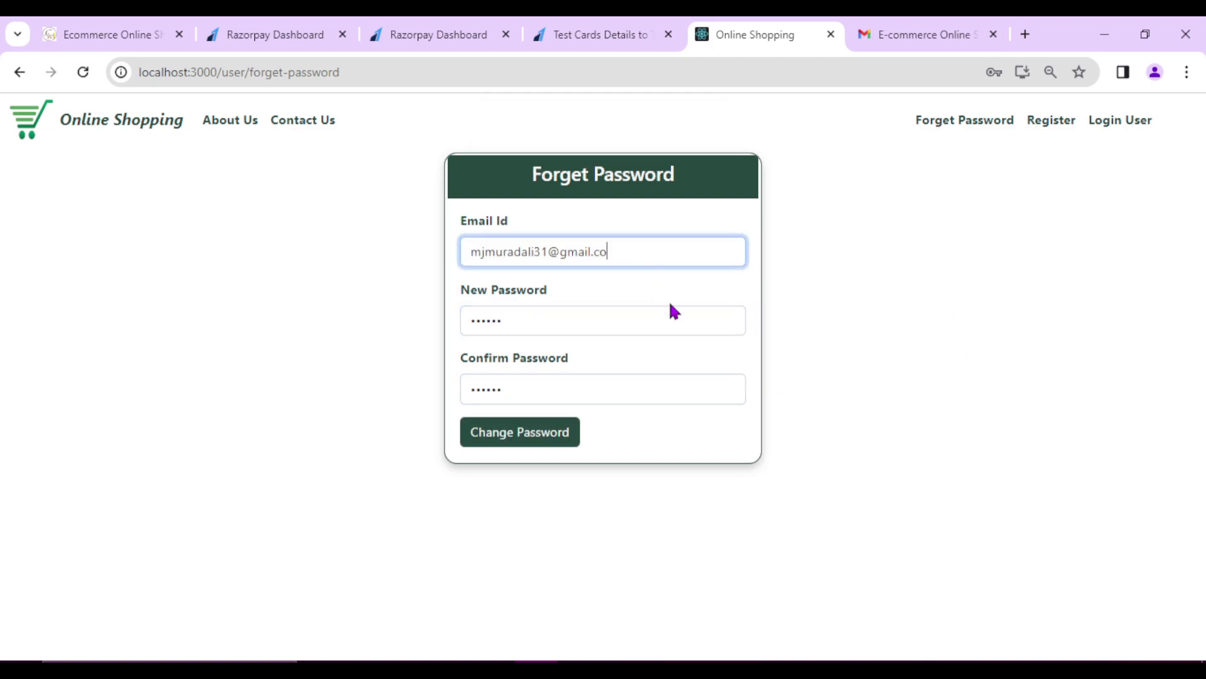
pyautogui.click(545, 440)
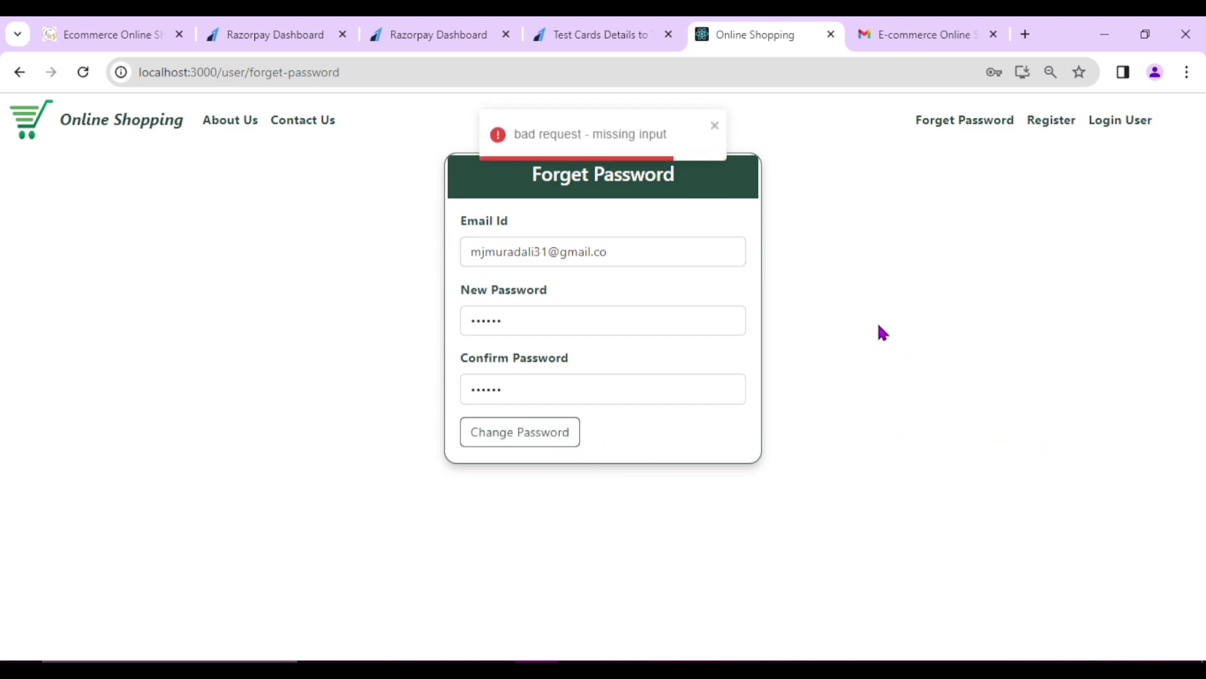
pyautogui.click(602, 309)
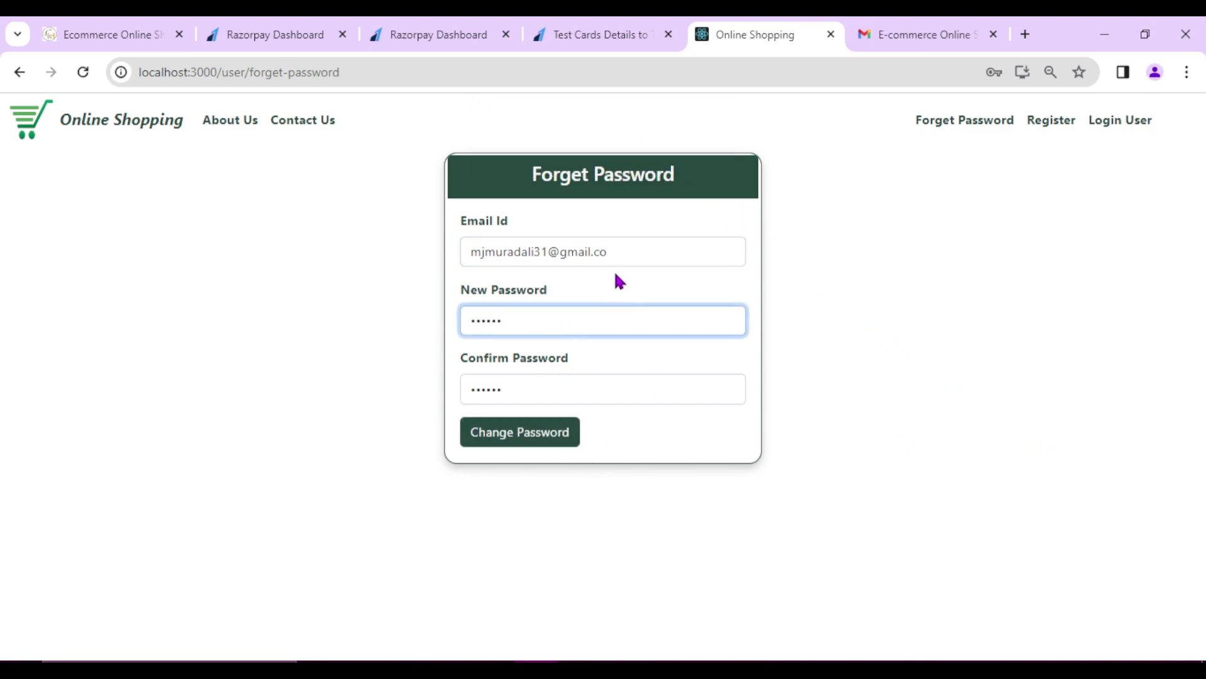
pyautogui.hotkey('alt', 'Tab')
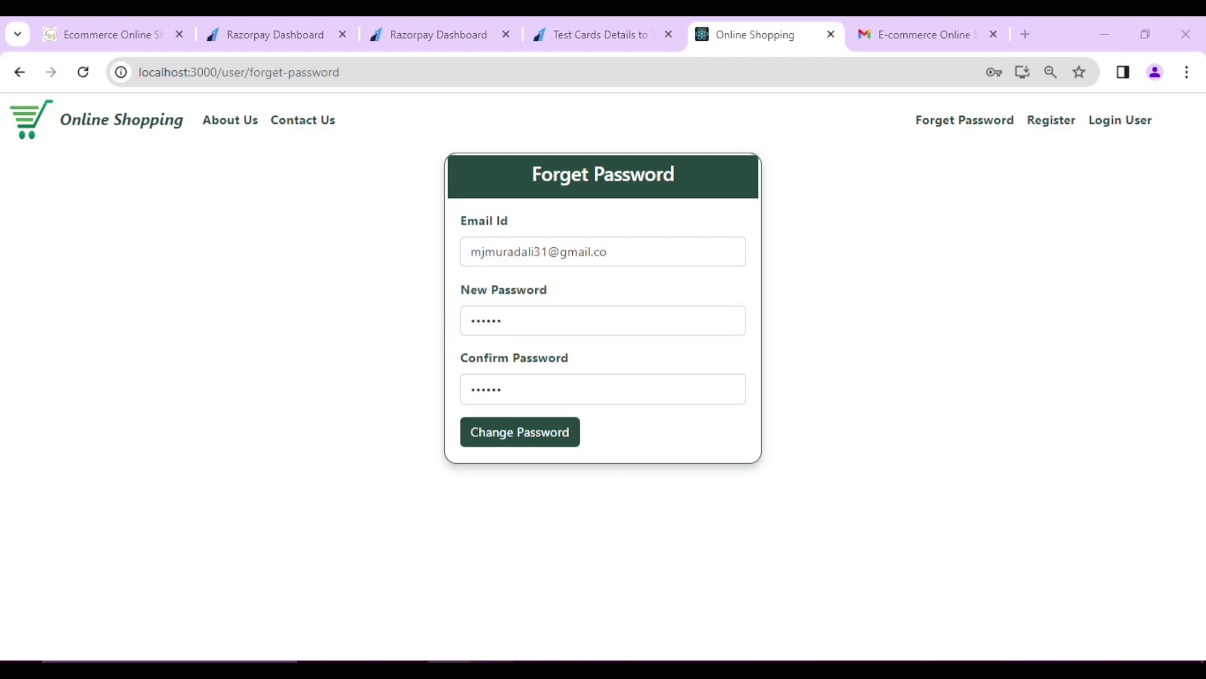
# - Delete 'request.getPassword() == null ||' from validateForgetRequest in UserResource.java and save
pyautogui.scroll(15, 350, 422)
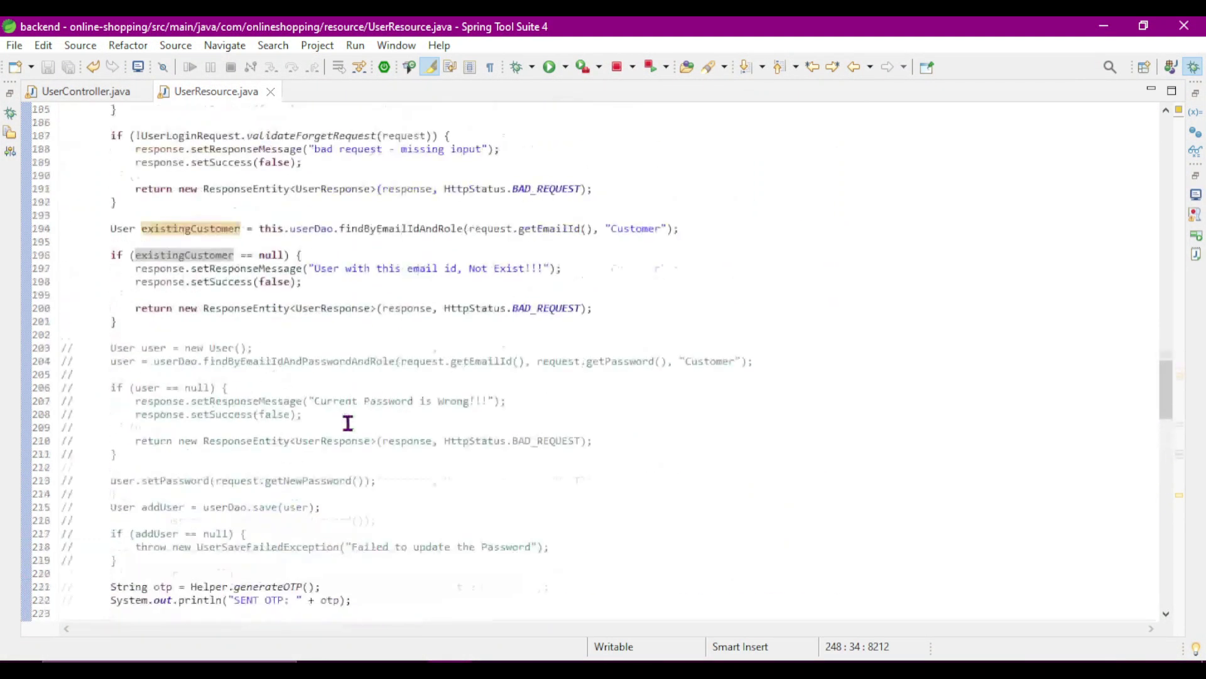
pyautogui.click(221, 416)
pyautogui.click(148, 322)
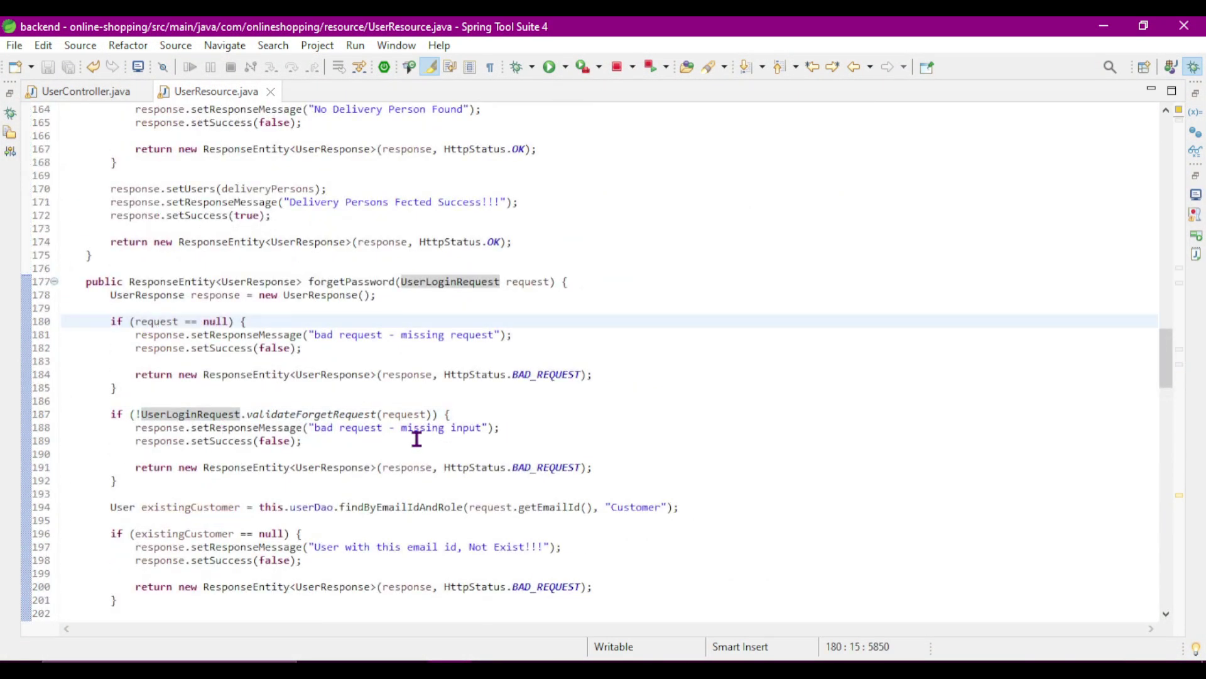
pyautogui.click(415, 415)
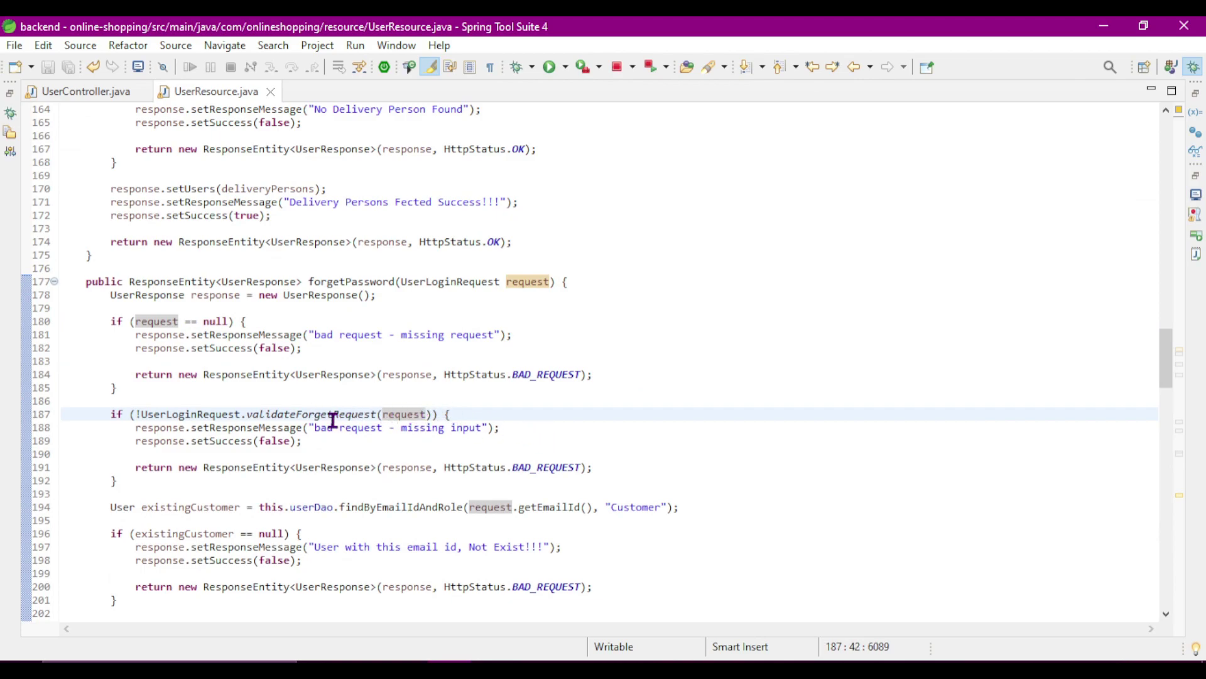
pyautogui.keyDown('ctrl'); pyautogui.click(303, 420); pyautogui.keyUp('ctrl')
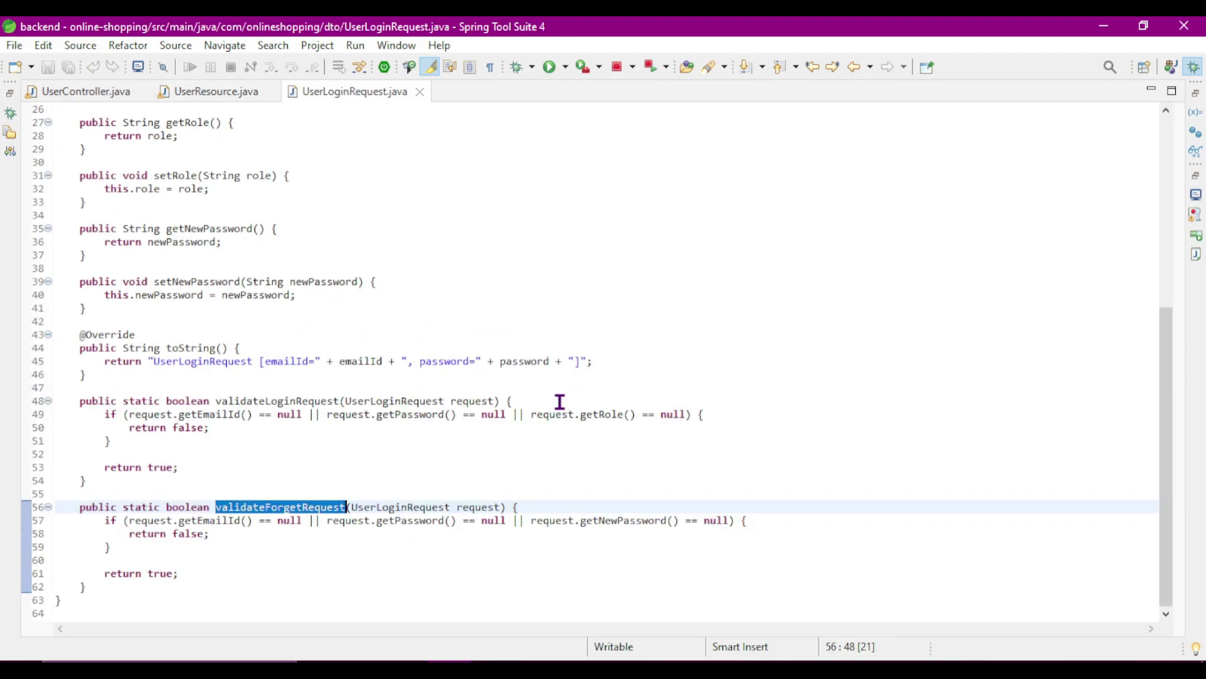
pyautogui.click(410, 547)
pyautogui.moveTo(530, 520); pyautogui.dragTo(329, 523)
pyautogui.press('Delete')
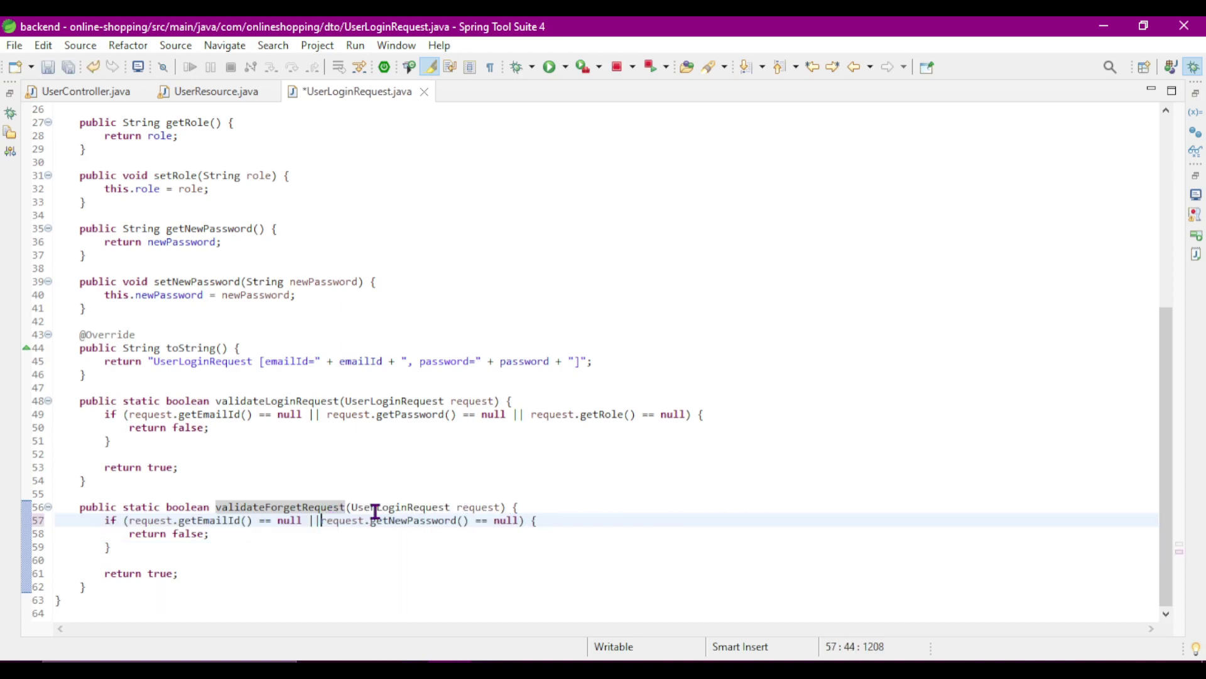
pyautogui.click(410, 477)
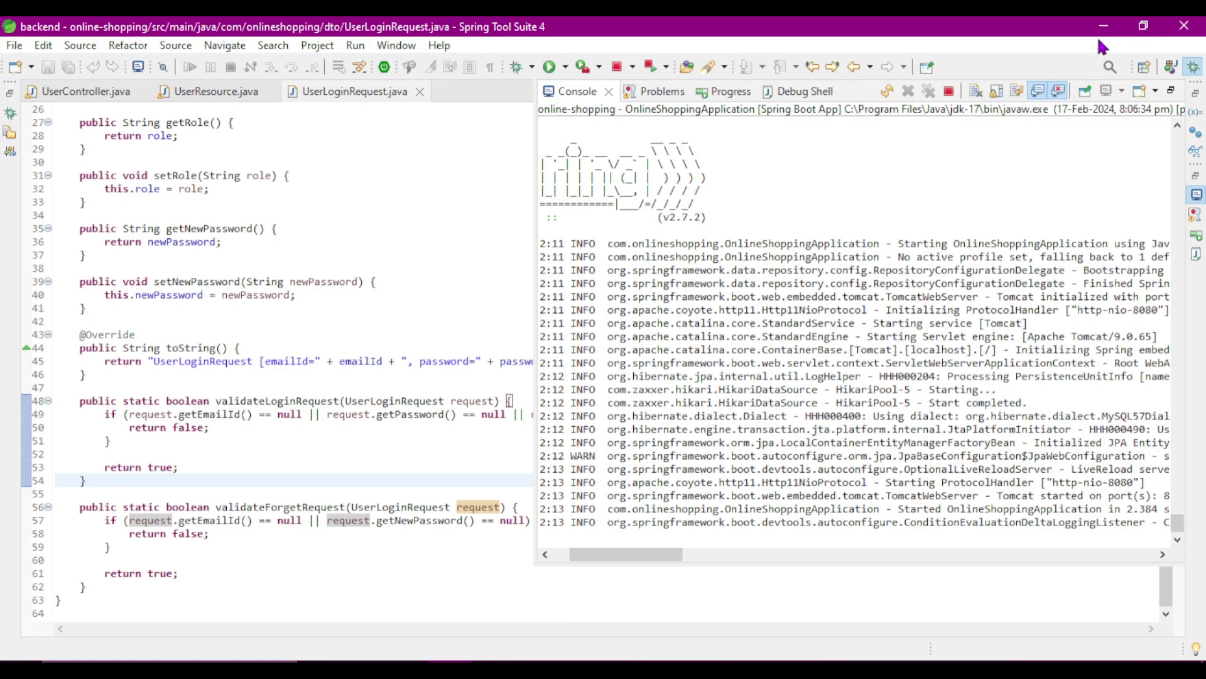
pyautogui.moveTo(891, 373); pyautogui.dragTo(906, 389)
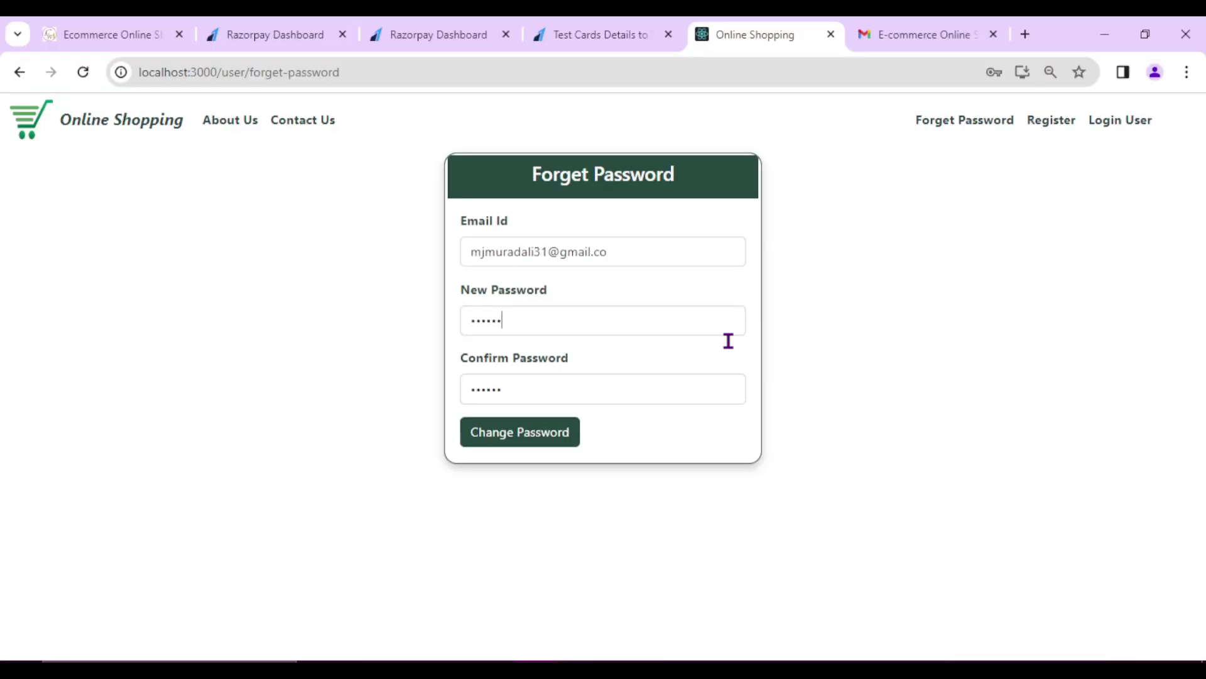
pyautogui.click(1104, 25)
# - Add the missing 'm' to the e-mail address and resubmit the password change to receive an OTP
pyautogui.click(353, 418)
pyautogui.click(535, 445)
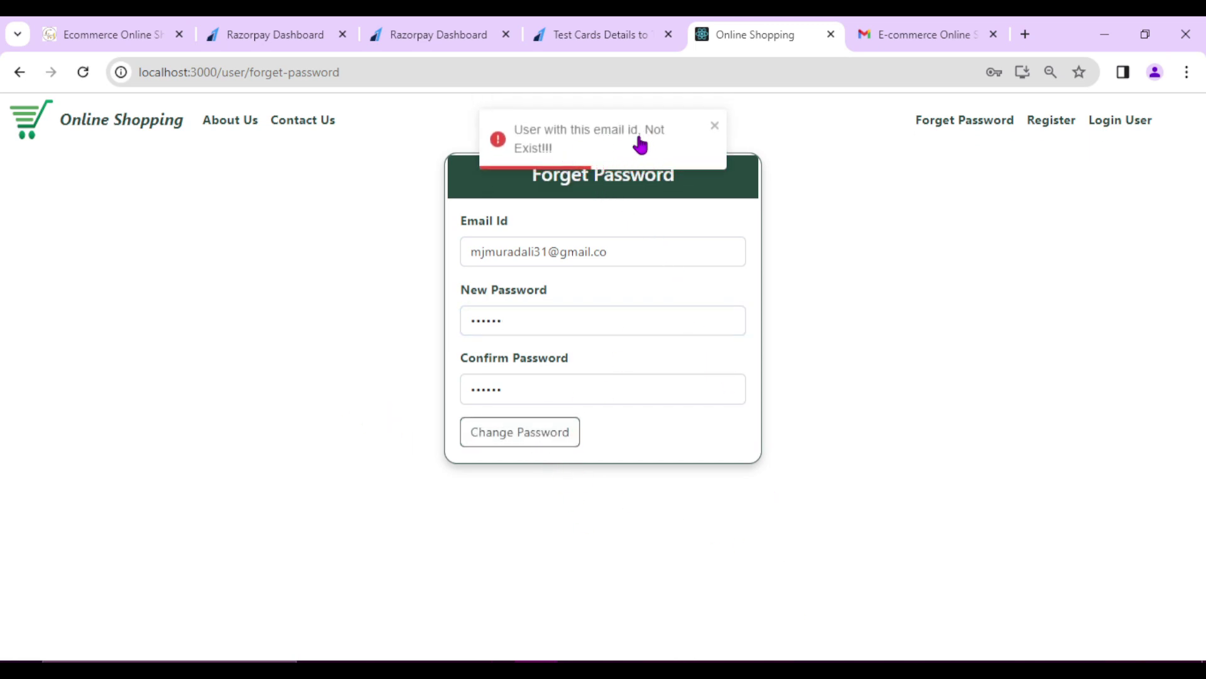
pyautogui.click(619, 260)
pyautogui.write('m')
pyautogui.click(415, 301)
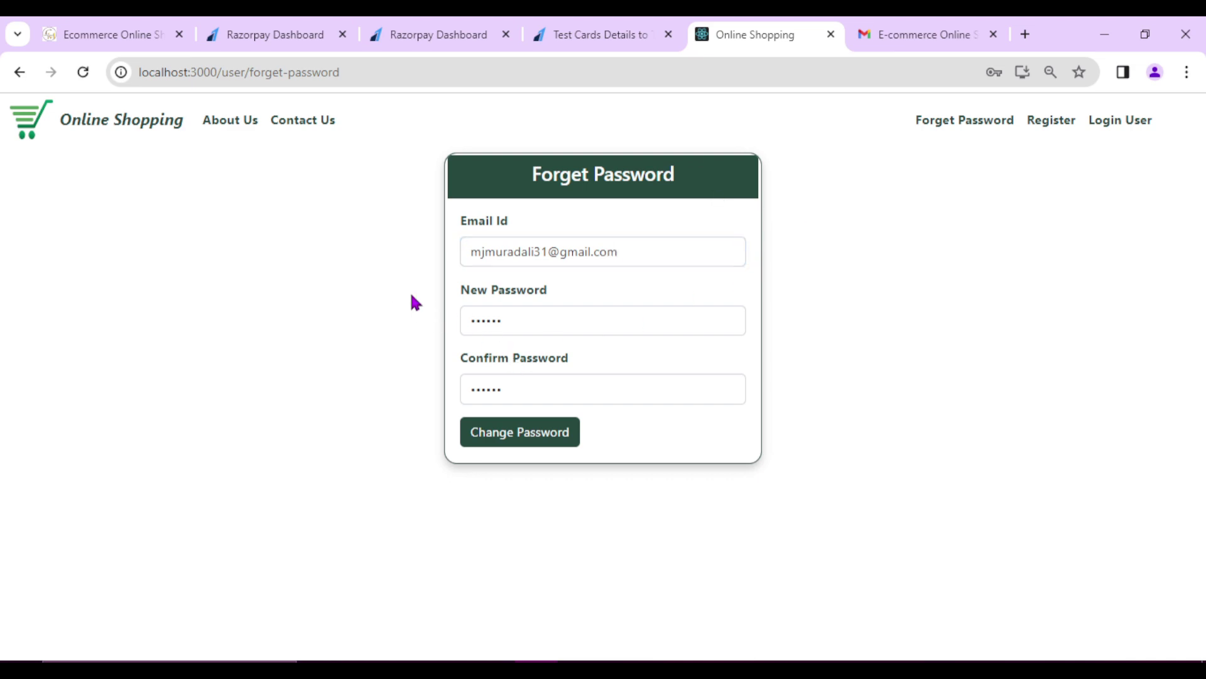
pyautogui.click(521, 439)
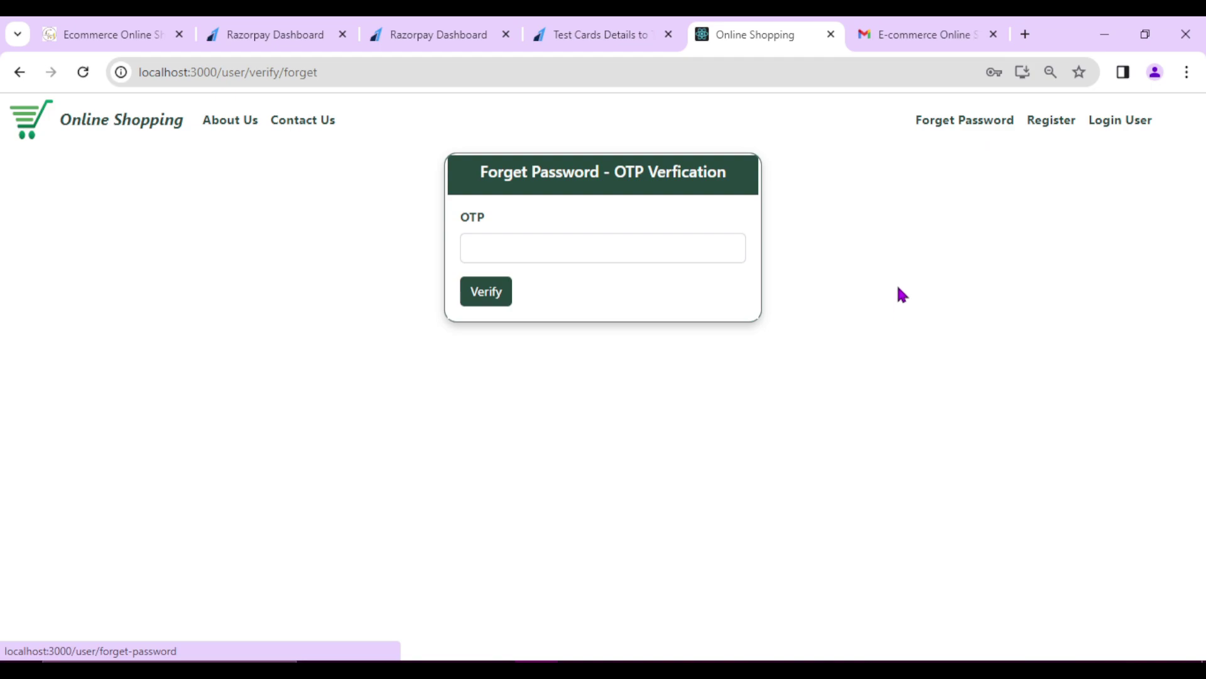
pyautogui.click(891, 34)
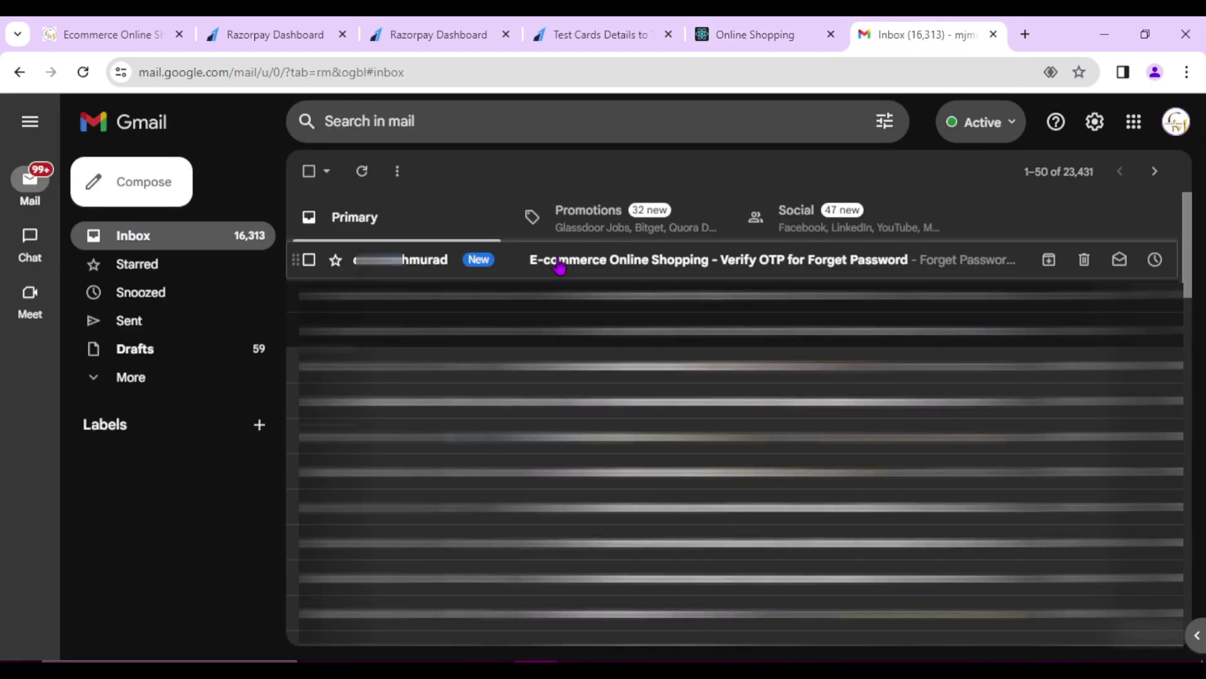
# - Open the 'Verify OTP for Forget Password' email and copy its OTP code
pyautogui.click(557, 259)
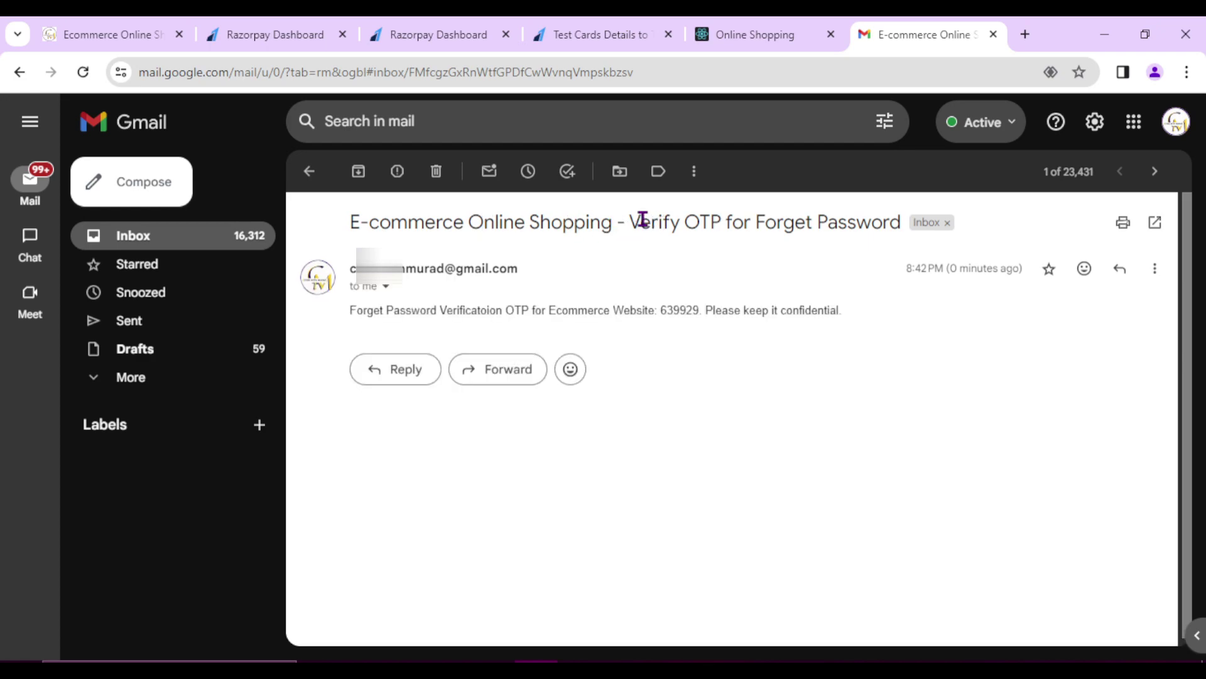
pyautogui.moveTo(742, 225); pyautogui.dragTo(864, 215)
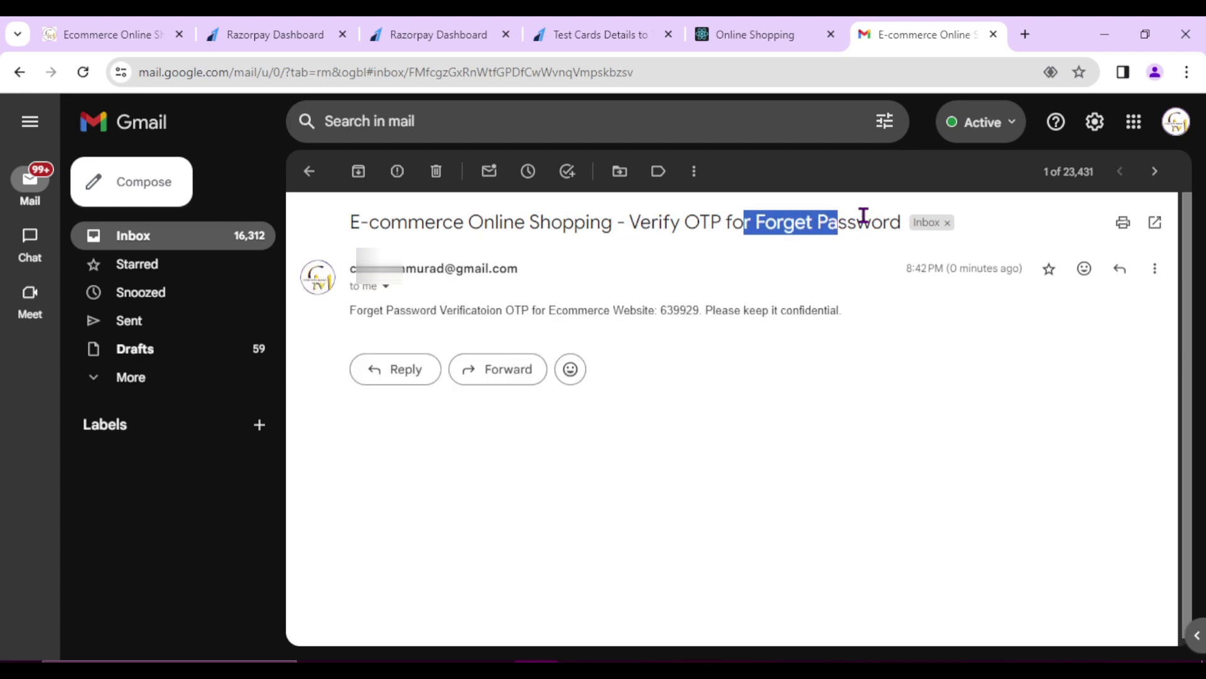
pyautogui.click(731, 337)
pyautogui.moveTo(375, 312); pyautogui.dragTo(515, 311)
pyautogui.click(521, 311)
pyautogui.doubleClick(680, 311)
pyautogui.hotkey('ctrl', 'c')
# - Paste the OTP into the shop's verification page and verify it
pyautogui.click(754, 35)
pyautogui.click(729, 249)
pyautogui.hotkey('ctrl', 'v')
pyautogui.click(480, 299)
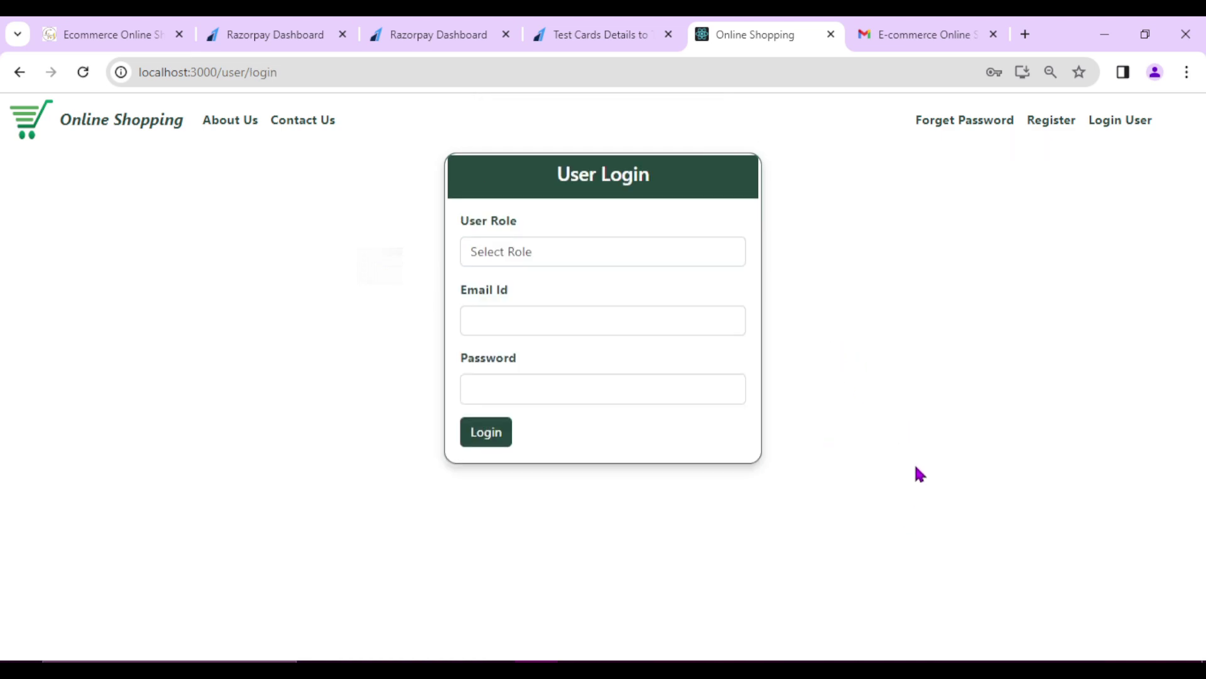
# - Log in with the Customer role using the account e-mail and the newly reset password
pyautogui.click(545, 258)
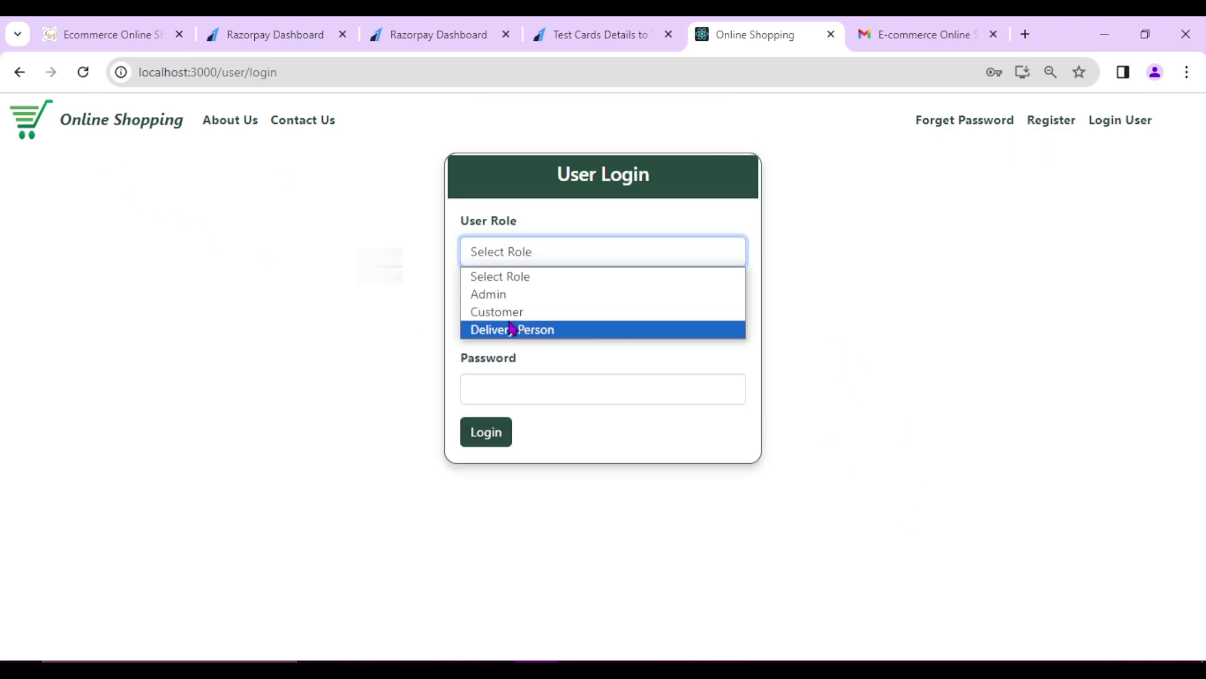
pyautogui.click(510, 310)
pyautogui.click(517, 331)
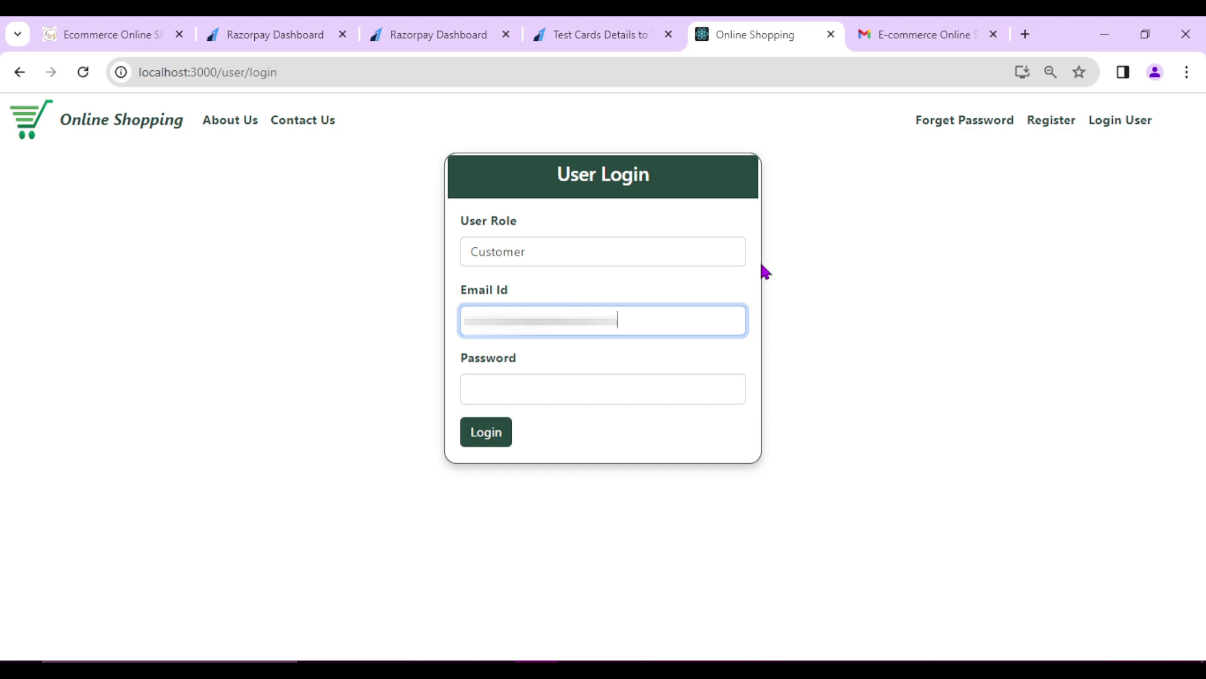
pyautogui.click(516, 390)
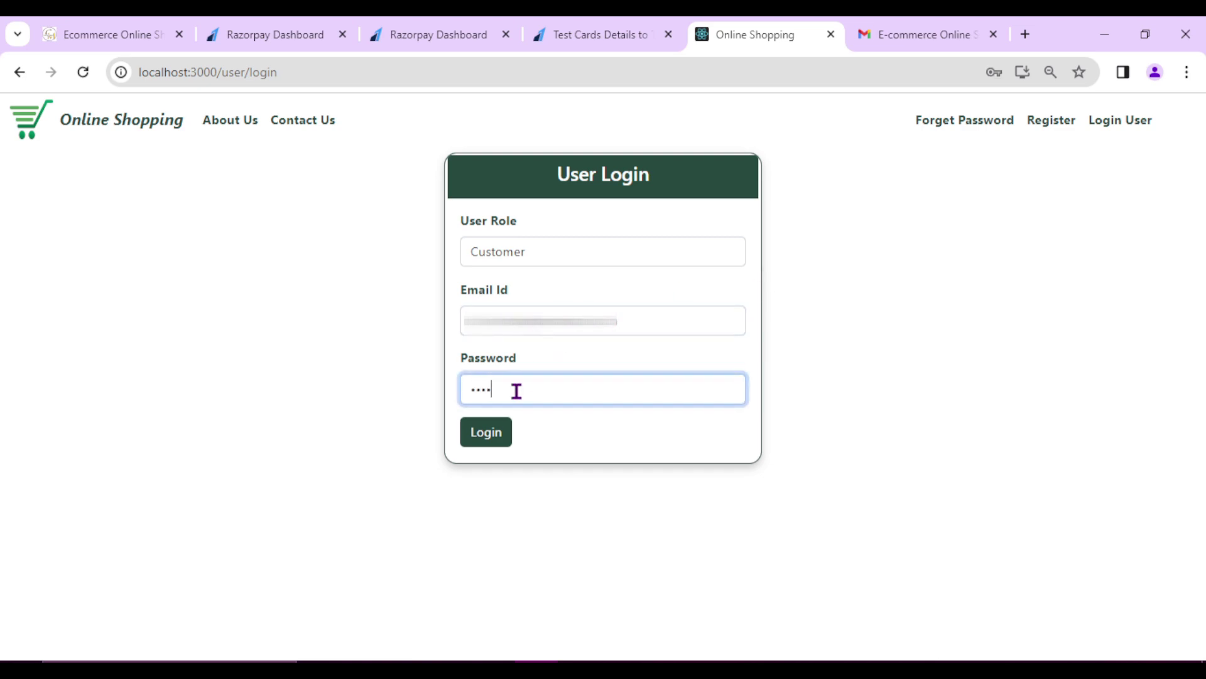
pyautogui.click(488, 433)
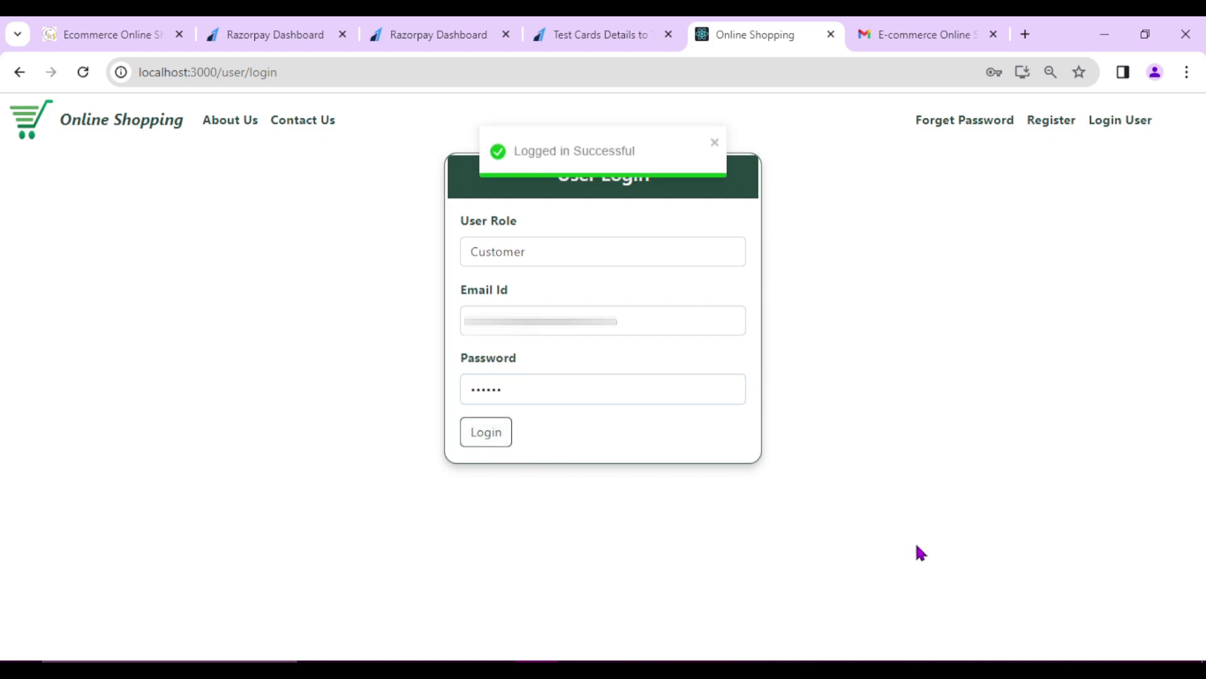